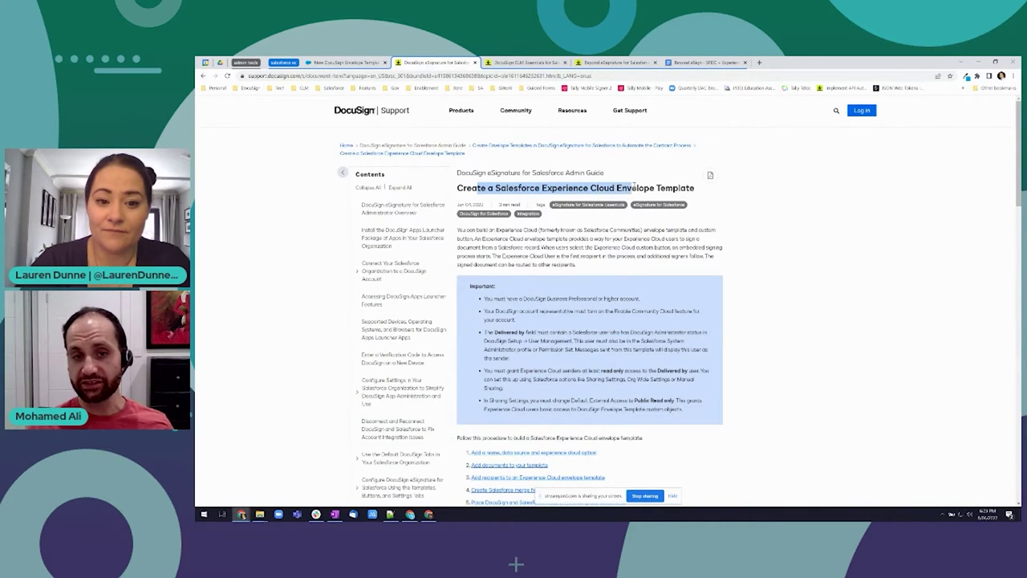
Review the support article's prerequisites for an Experience Cloud envelope template, including the required account plan and the Enable Community Cloud feature.
left_click(650, 179)
left_click_drag(507, 187, 695, 188)
left_click_drag(548, 299, 597, 299)
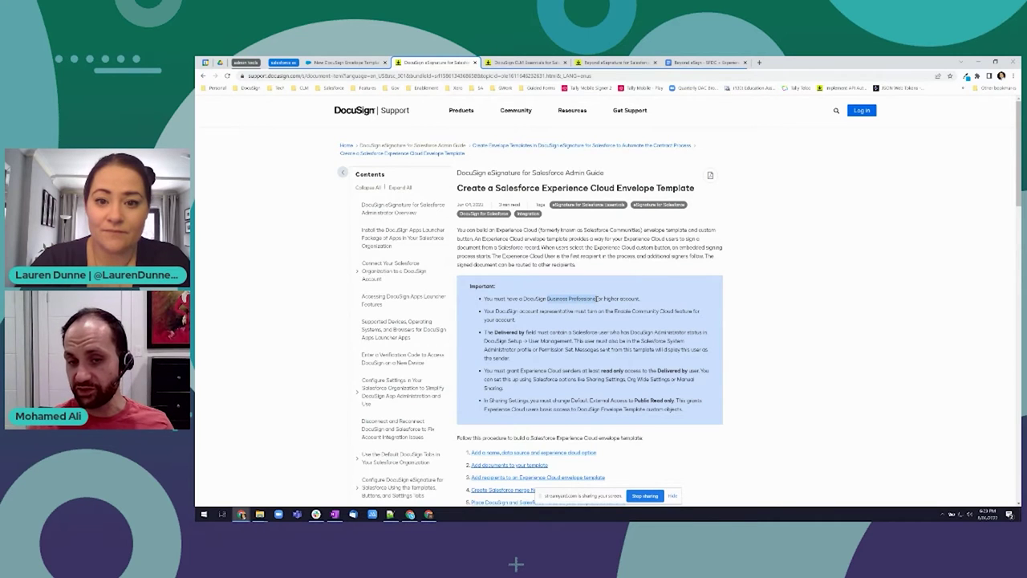
left_click_drag(485, 312, 516, 320)
left_click_drag(614, 311, 677, 311)
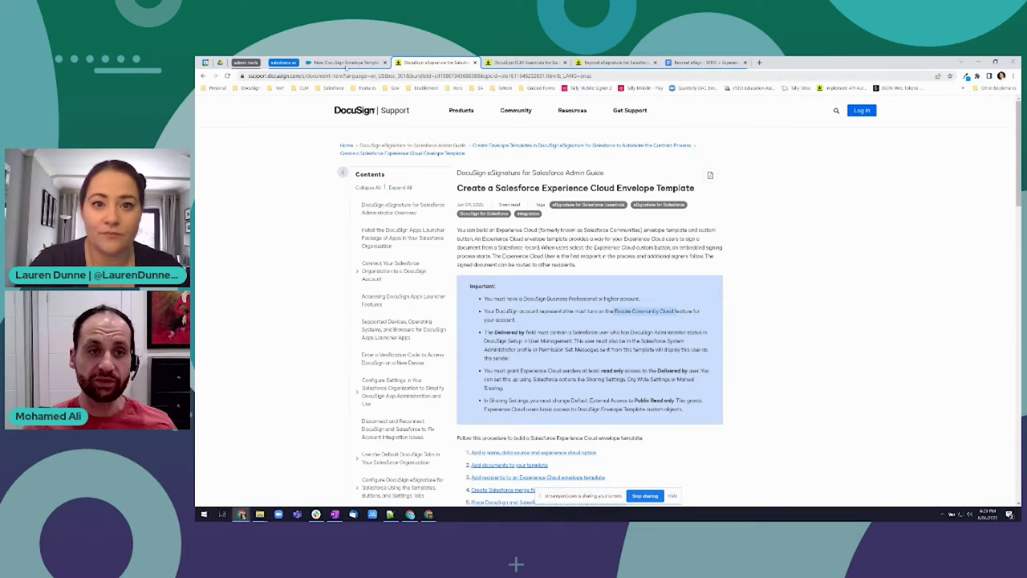
Return to the Send NDA template setup, select Opportunity as its data source, and continue to the documents stage.
left_click(346, 63)
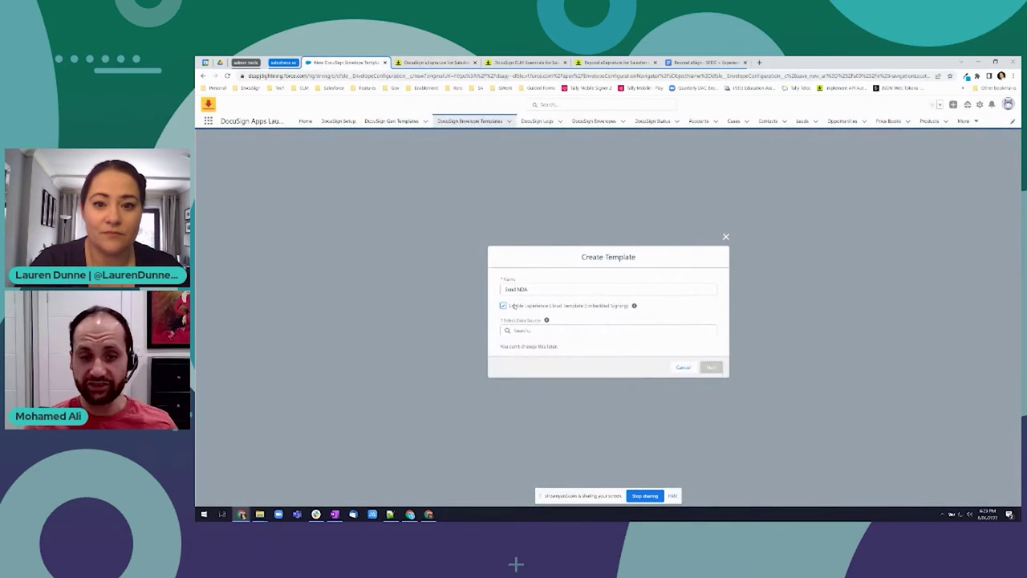
left_click(536, 330)
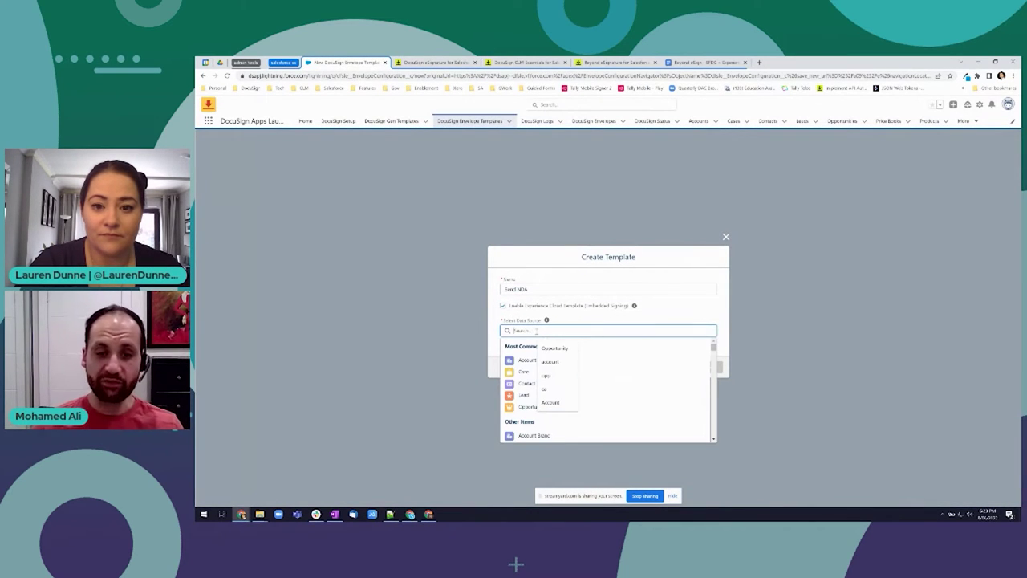
left_click(552, 349)
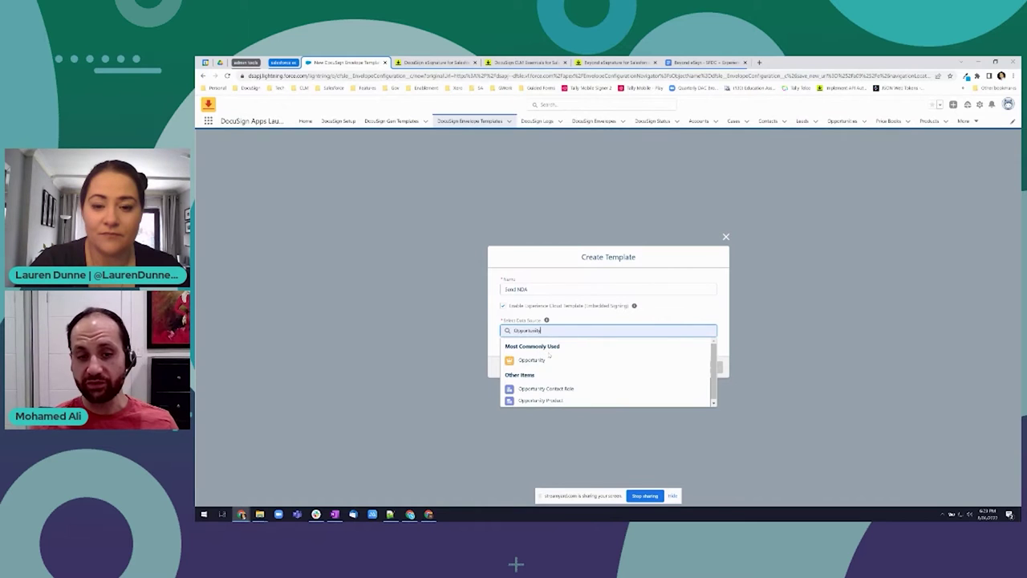
left_click(547, 359)
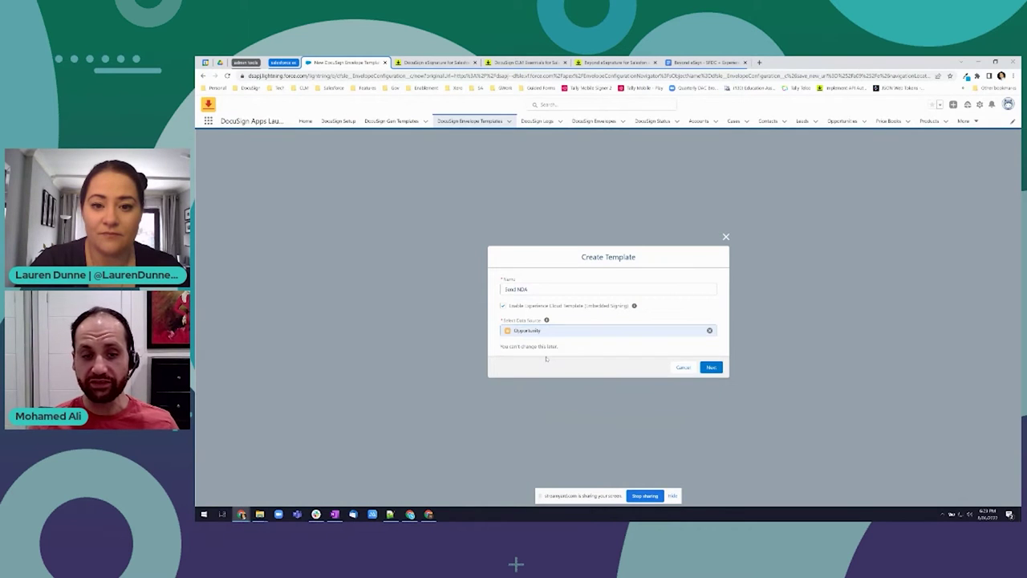
left_click(712, 367)
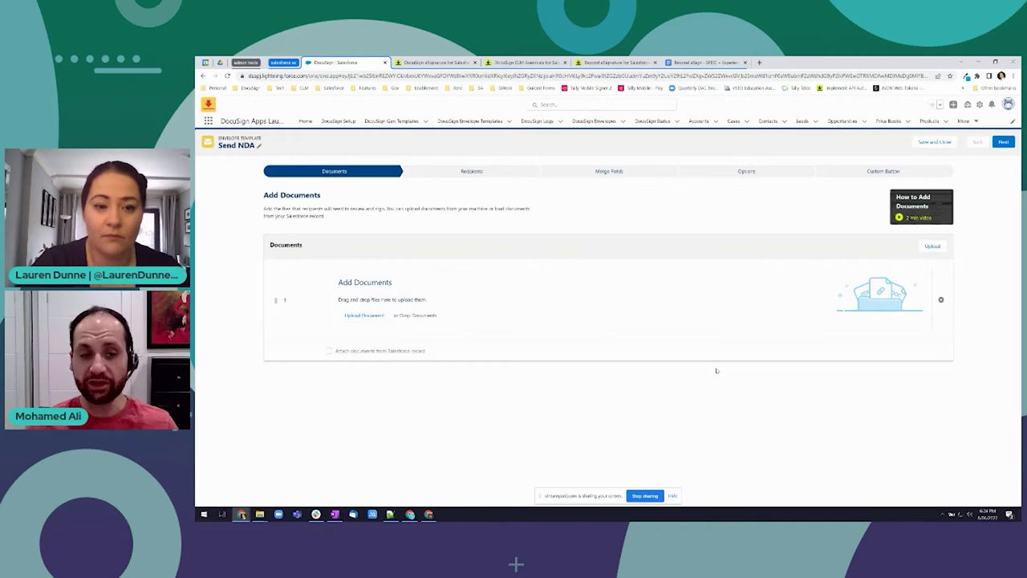
Upload NDA - Tally.docx to the template after previewing its contents in Word, and continue to the recipients stage.
left_click(363, 314)
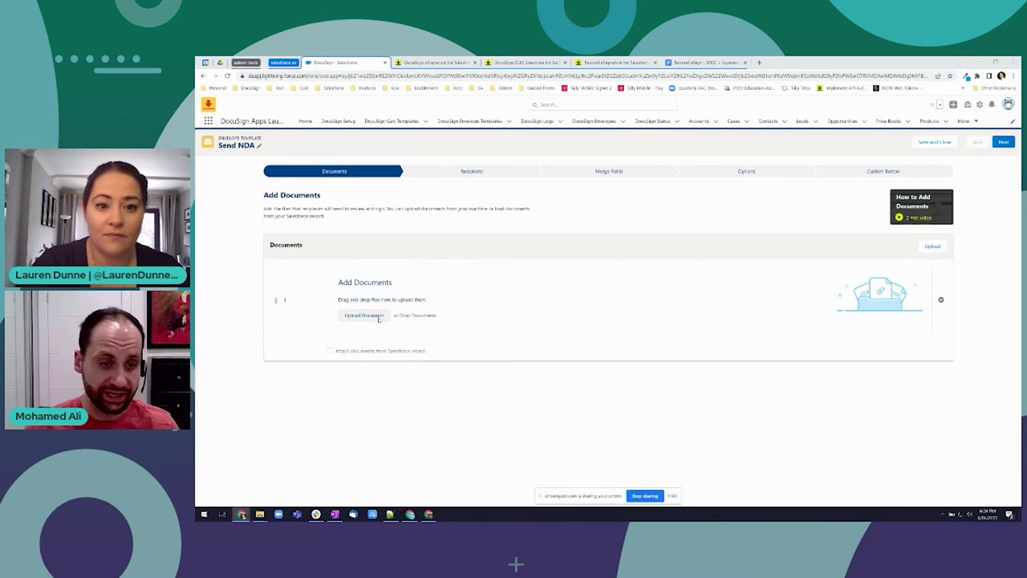
left_click(281, 112)
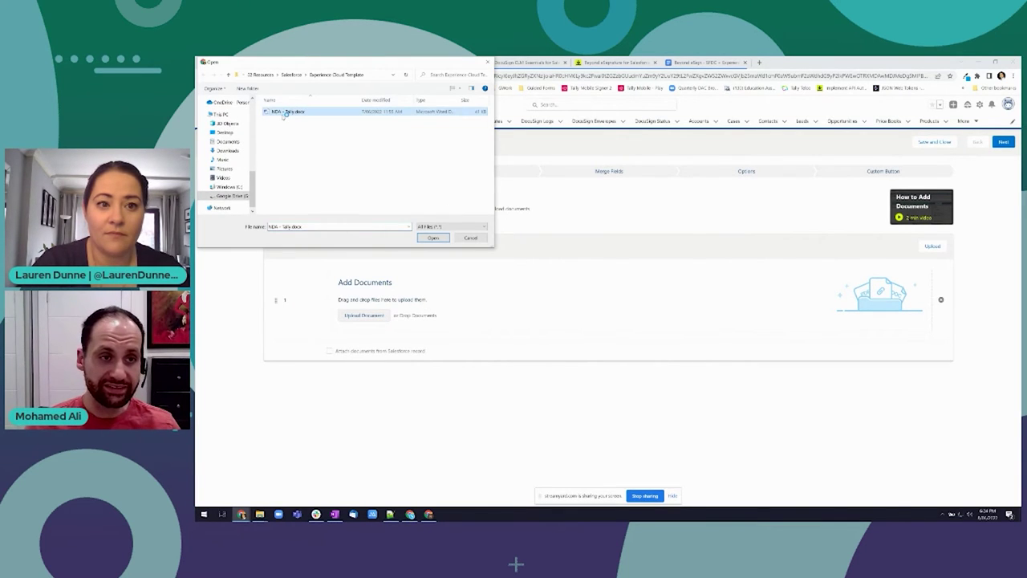
right_click(281, 112)
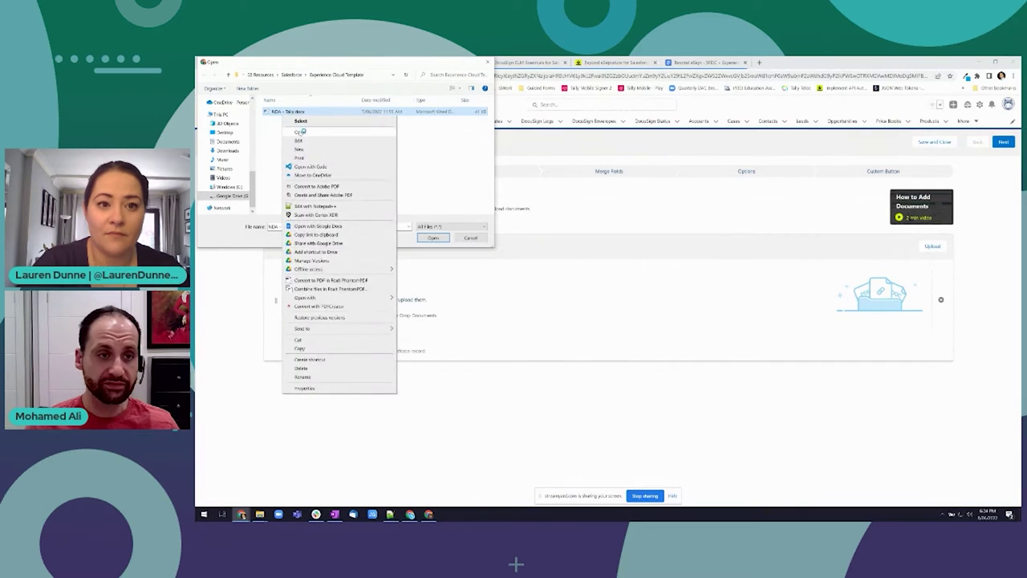
left_click(301, 129)
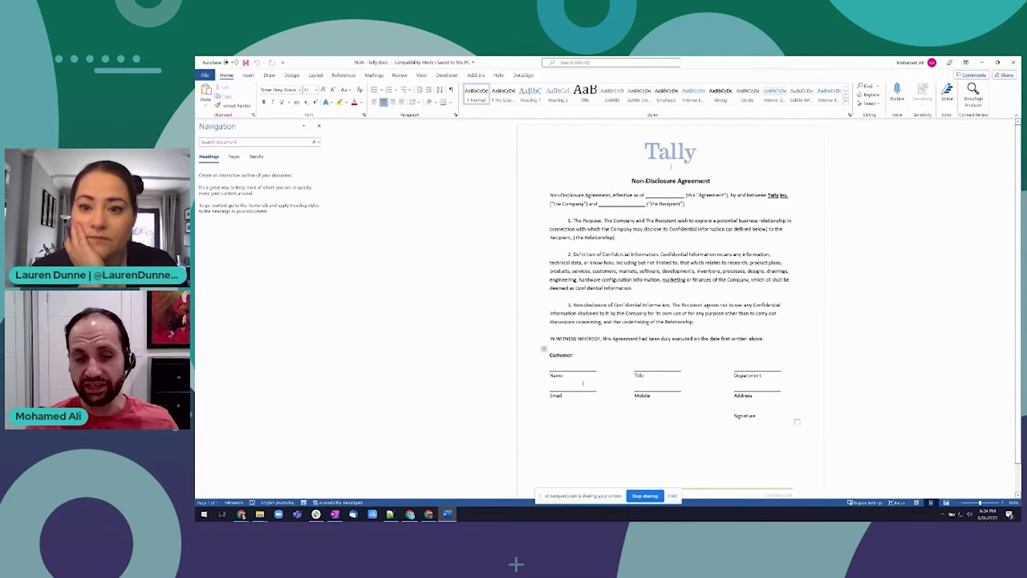
left_click(1014, 63)
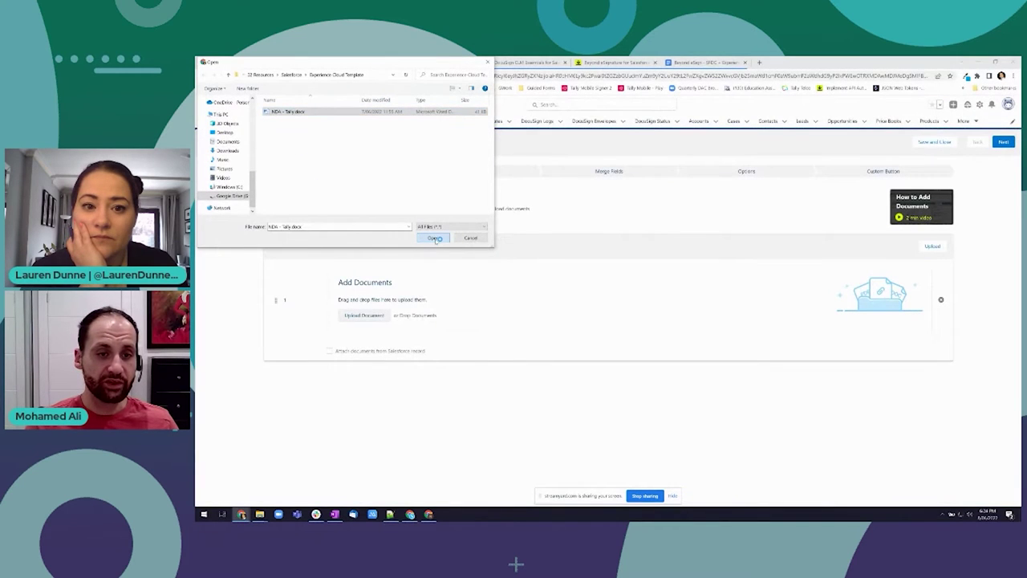
left_click(434, 238)
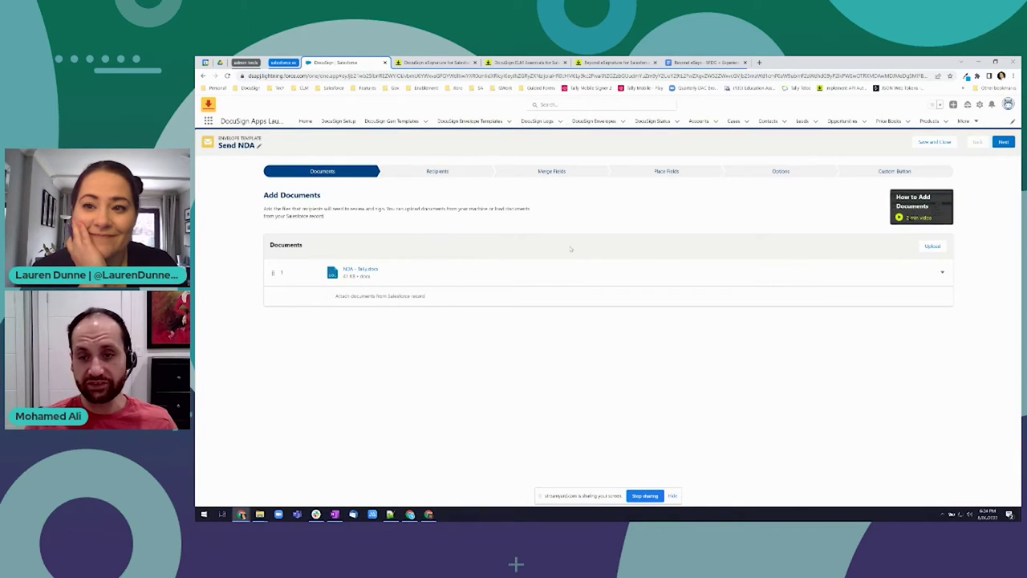
left_click(1002, 142)
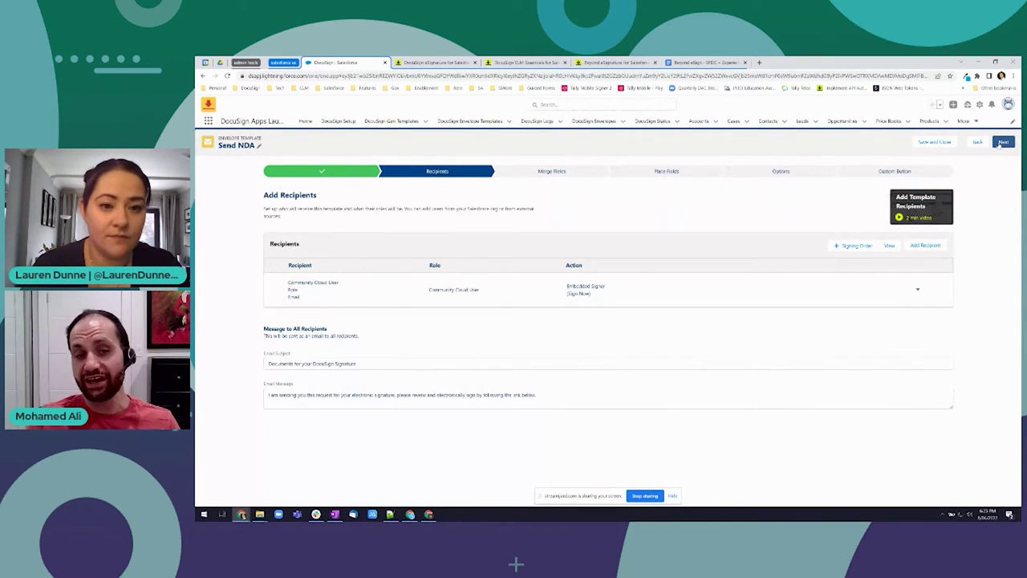
Start adding a recipient from Salesforce related lists and choose OpportunityContactRoles as the related list.
left_click(922, 246)
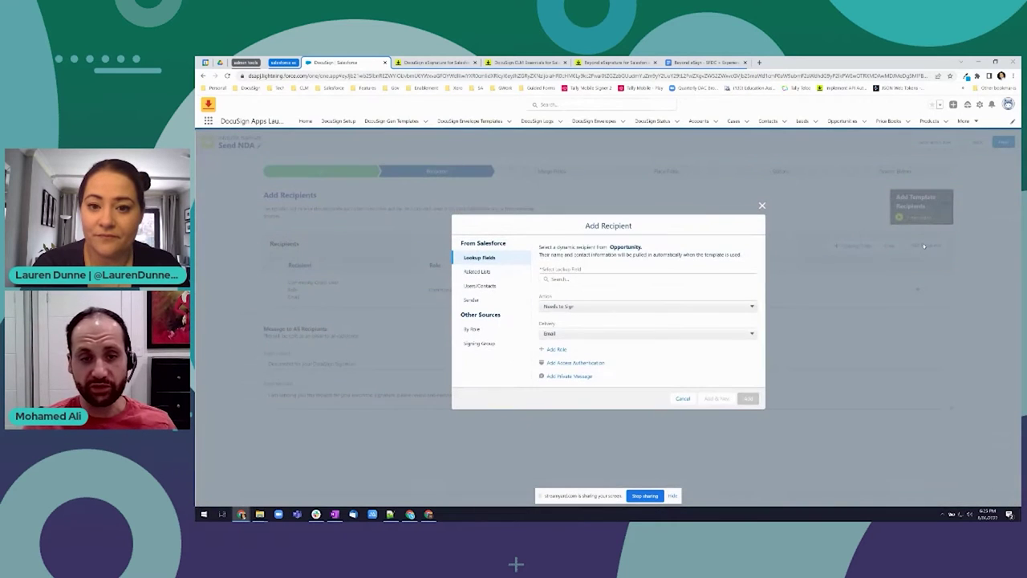
left_click(470, 277)
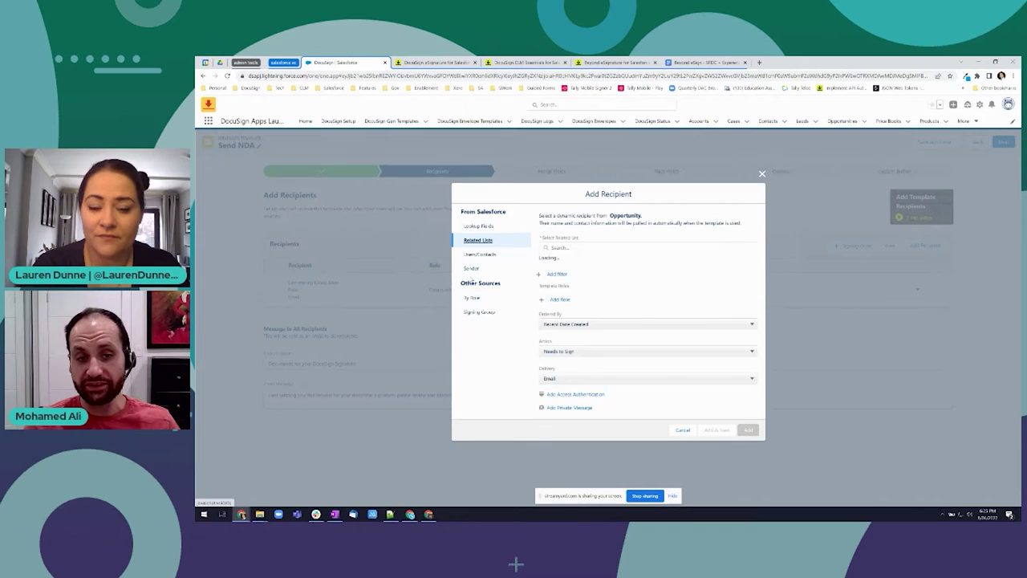
left_click(559, 251)
type("contac")
left_click(583, 268)
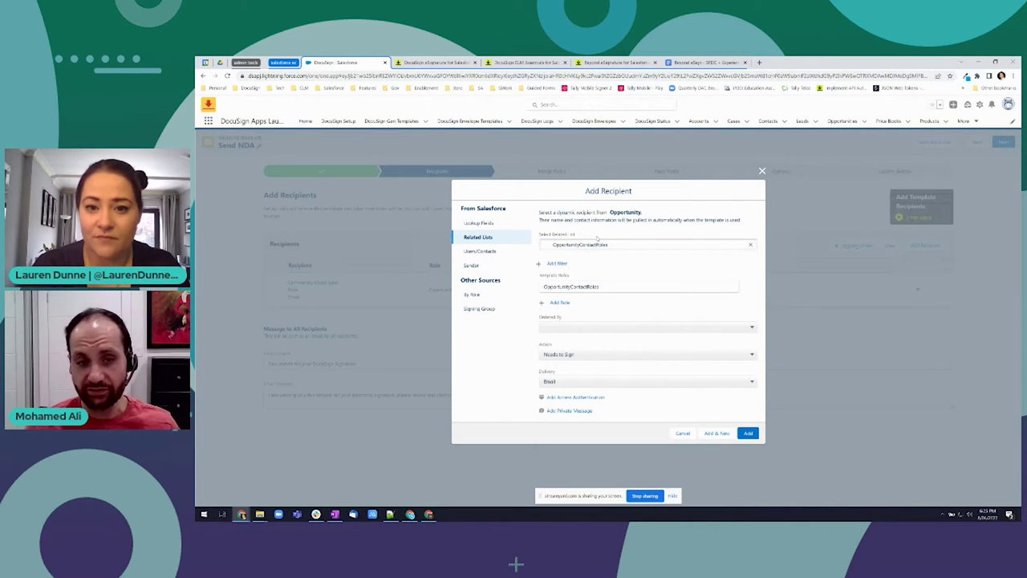
Keep the recipient's action as Needs to Sign and delivery as Email, and add the recipient to the template.
left_click(559, 354)
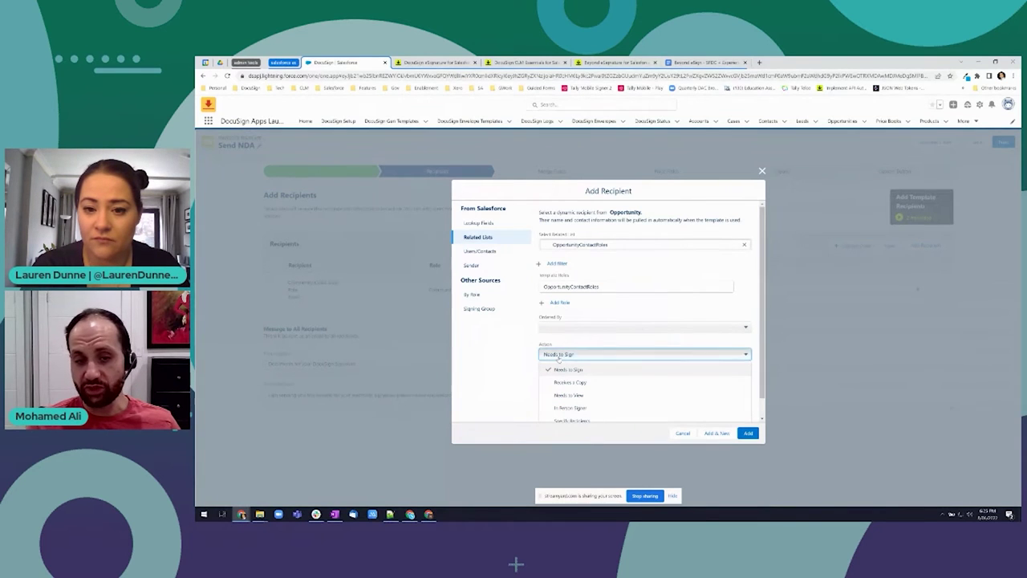
left_click(578, 363)
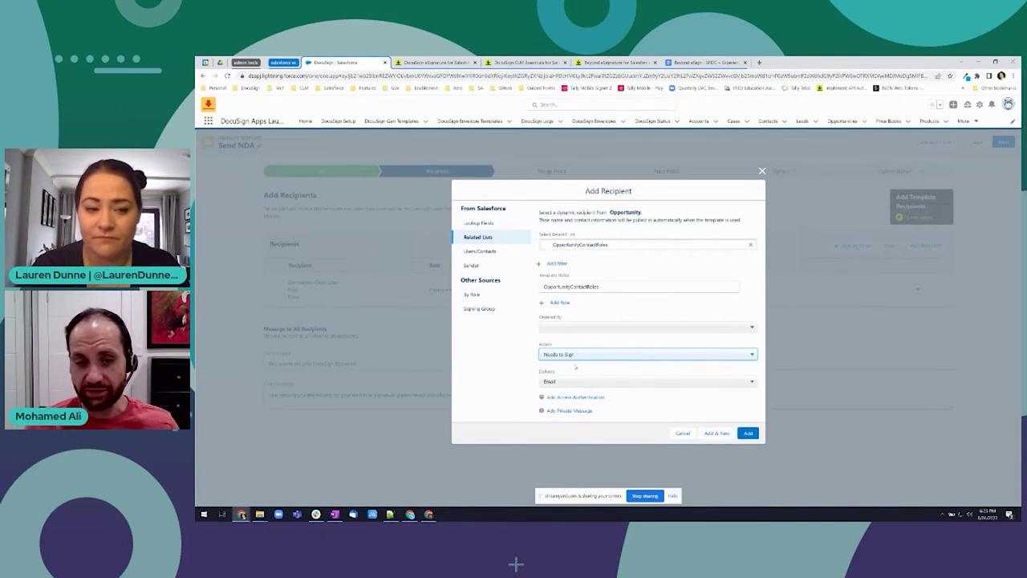
left_click(575, 382)
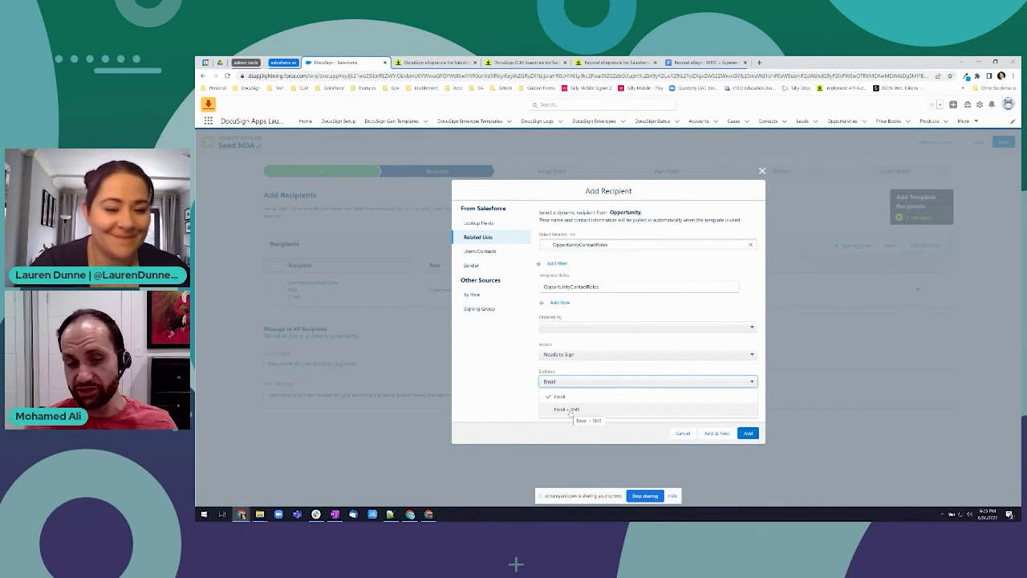
left_click(562, 397)
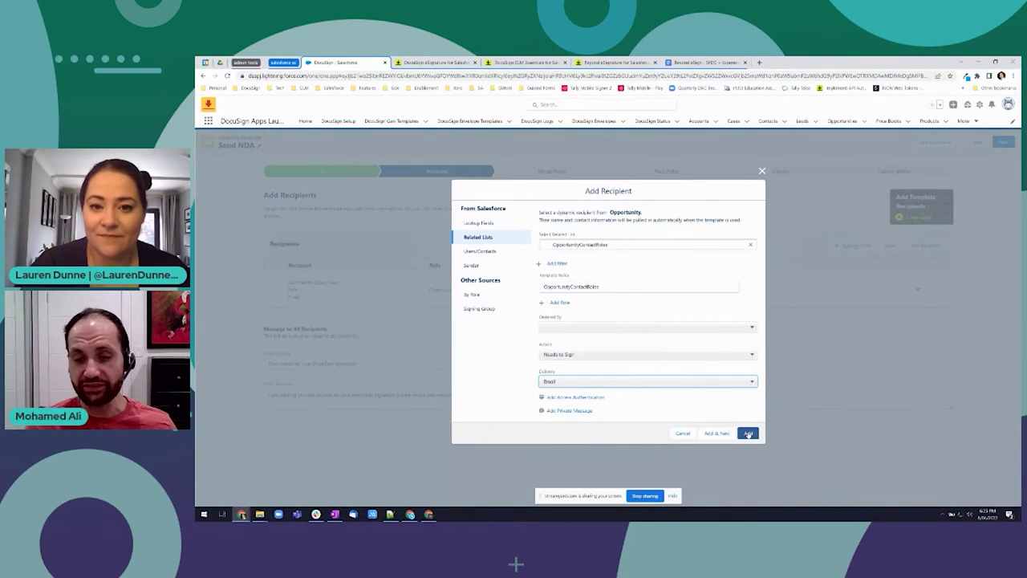
left_click(748, 434)
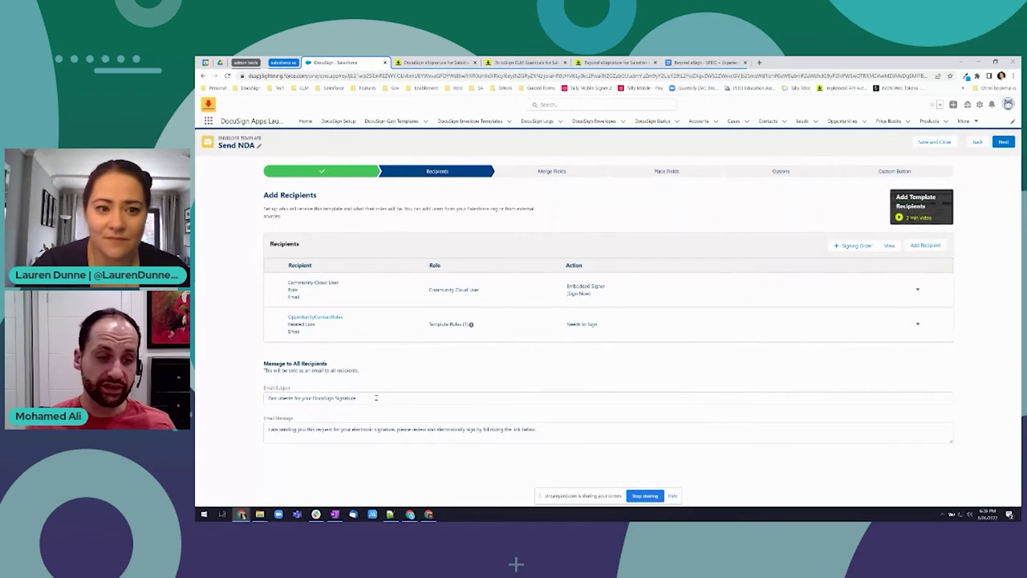
Replace the email subject with "NDA for {!Opportunity.Account.Name}".
left_click_drag(375, 398, 265, 399)
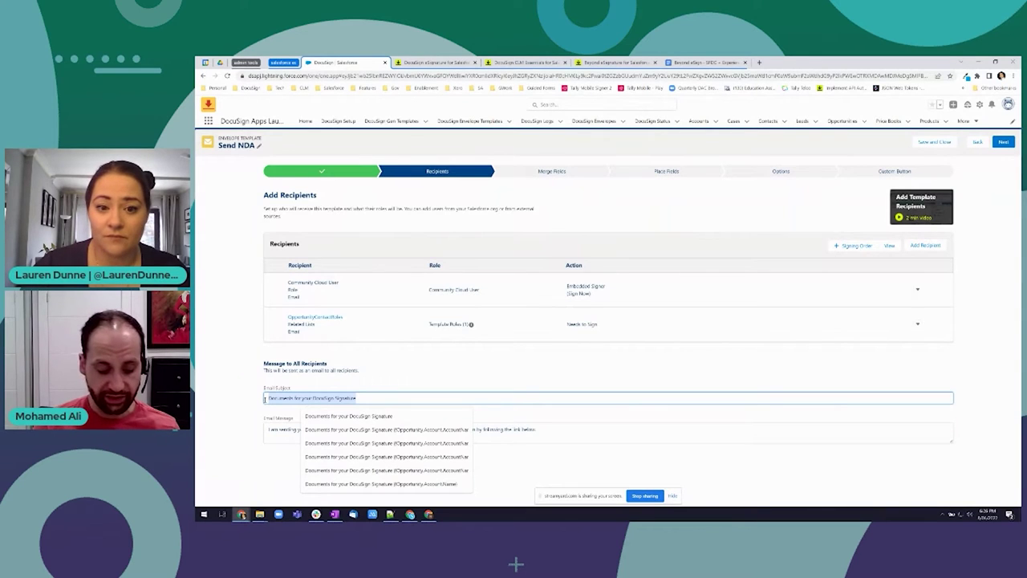
type("NDA for")
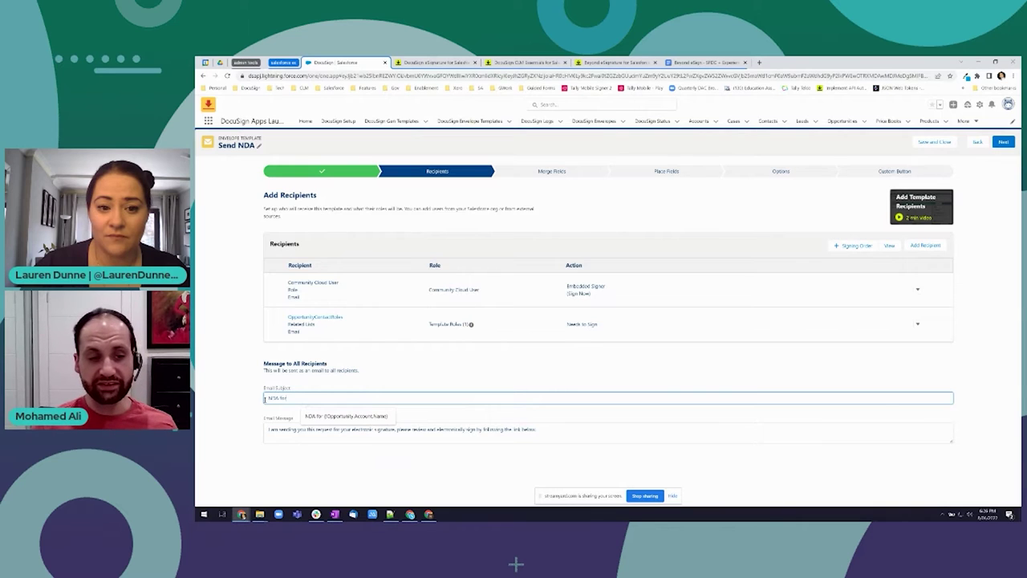
type(" {!")
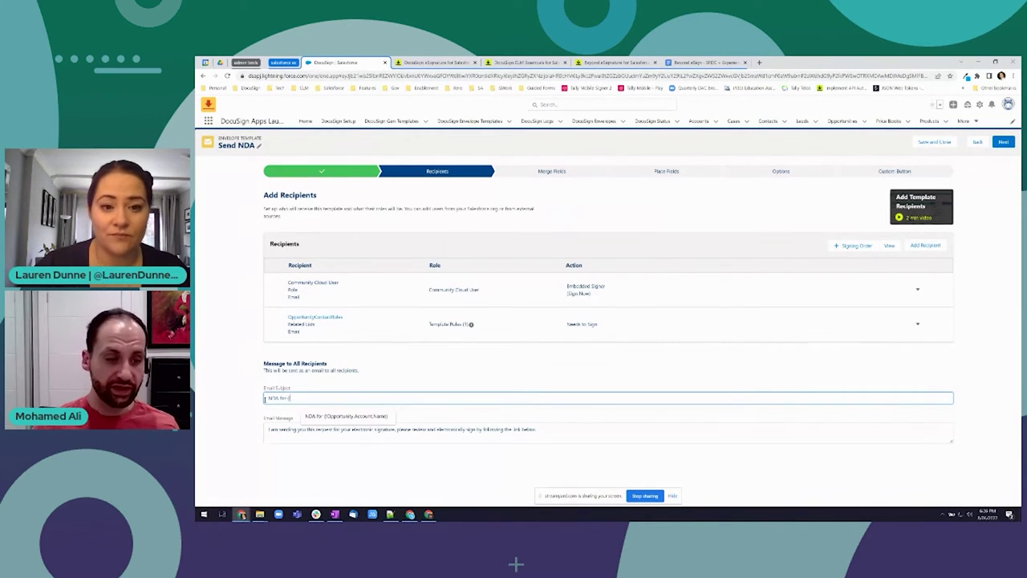
left_click(341, 416)
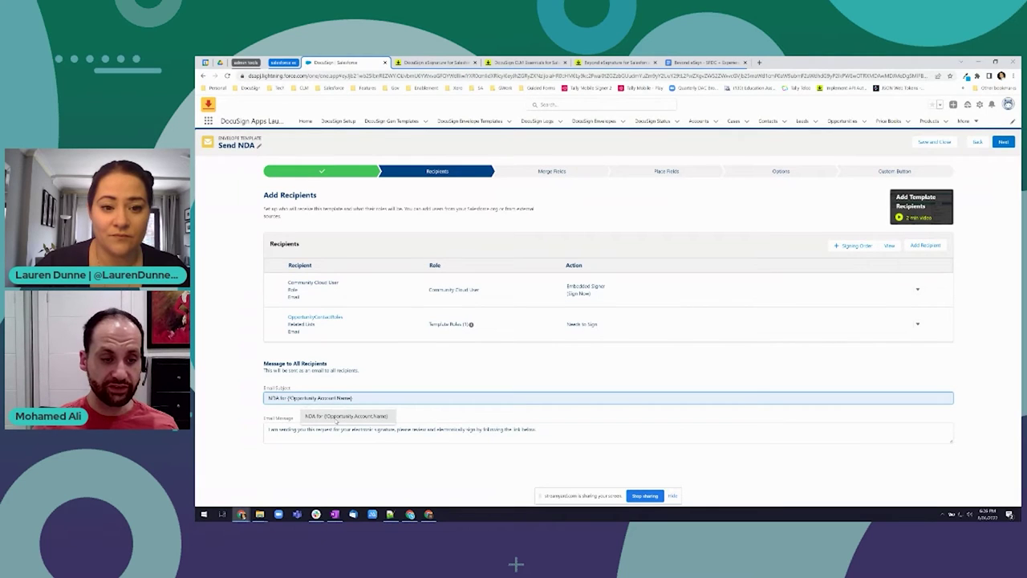
left_click(289, 398)
left_click_drag(289, 398, 353, 399)
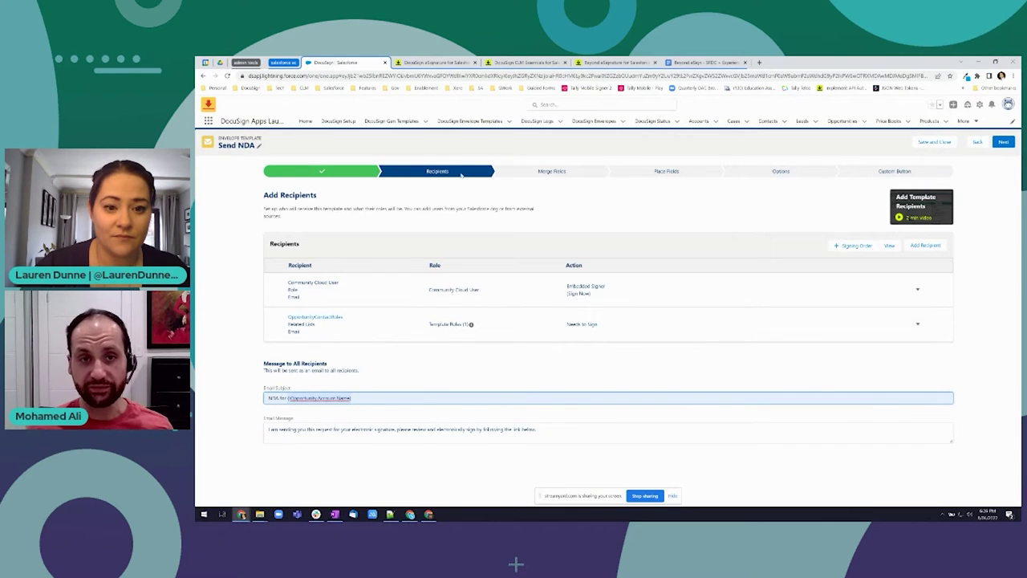
Examine the support article's merge field syntax tables for contacts, leads, users, lookup relationships and person accounts, and return to the envelope template.
left_click(517, 64)
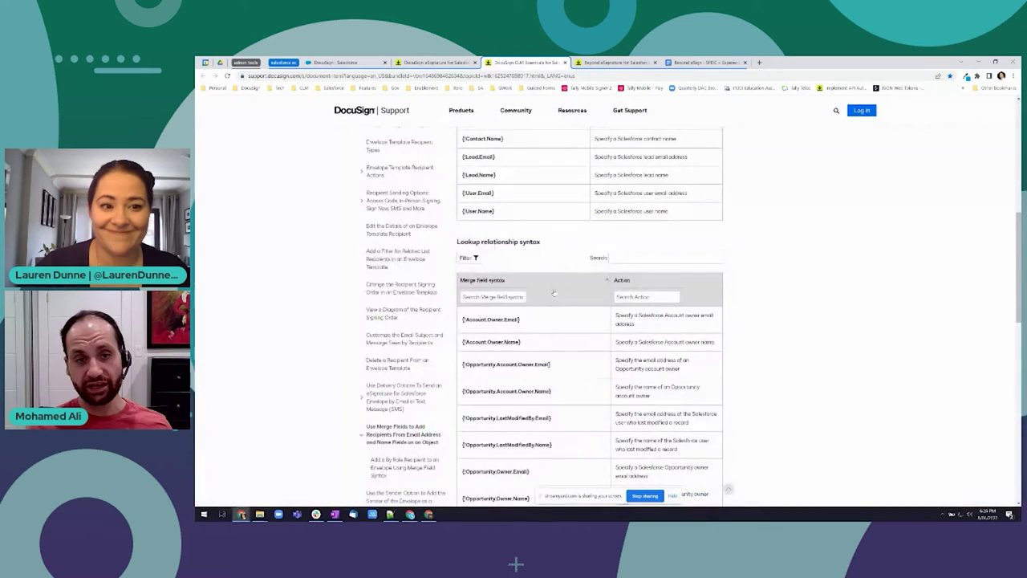
scroll(548, 295, "up", 3)
scroll(548, 296, "up", 4)
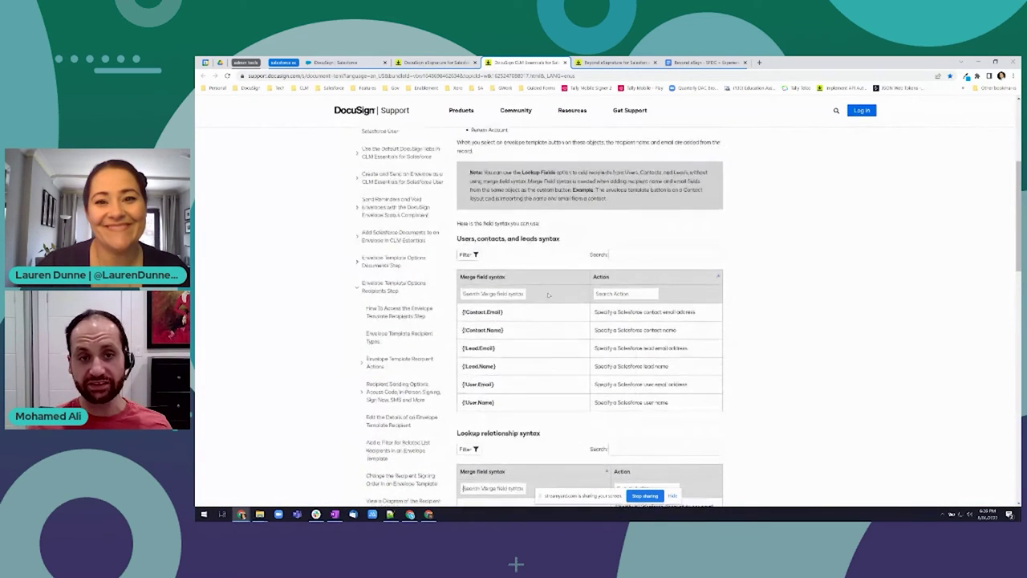
left_click_drag(532, 186, 467, 188)
scroll(487, 207, "down", 3)
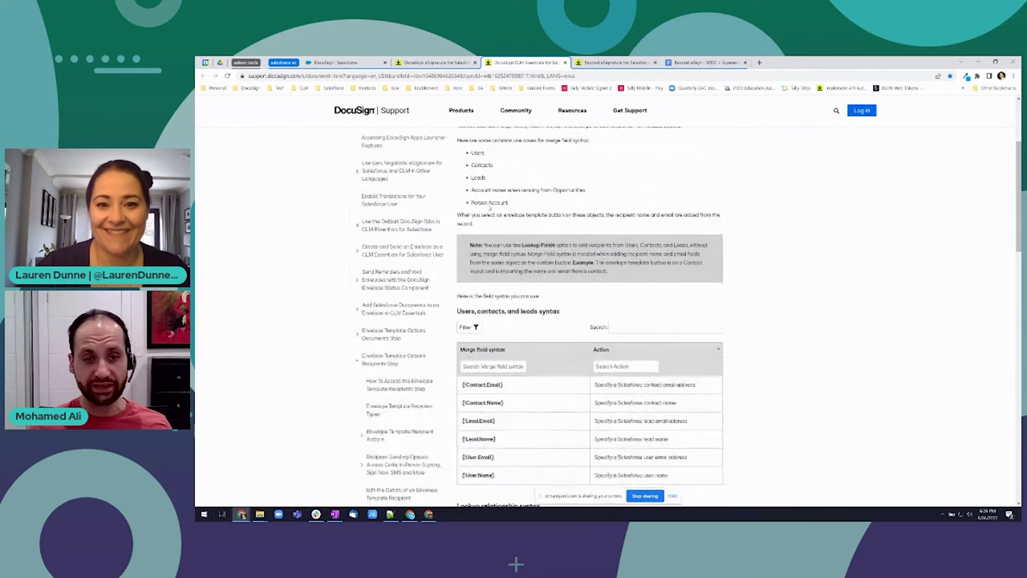
scroll(488, 206, "down", 1)
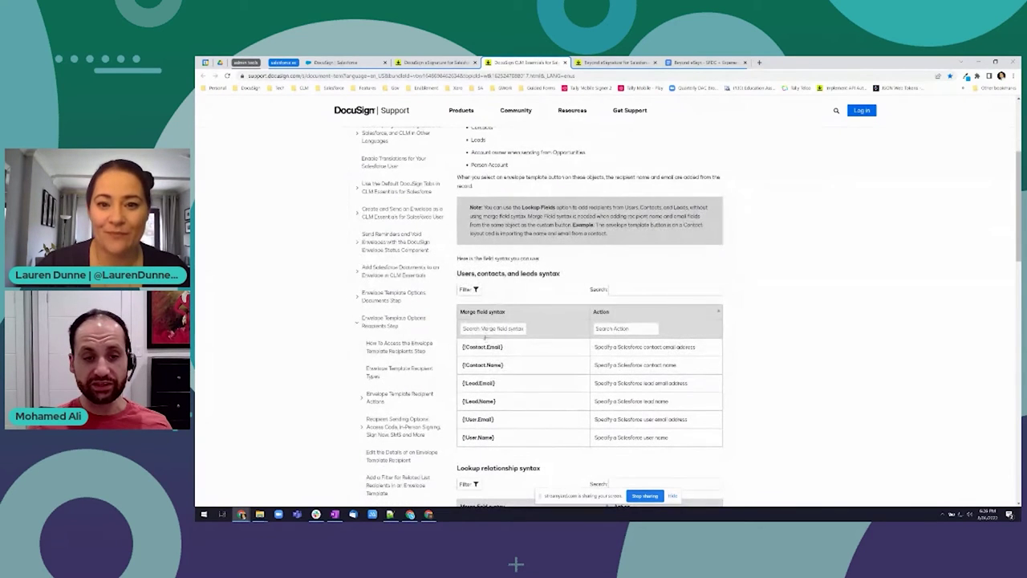
scroll(480, 379, "down", 6)
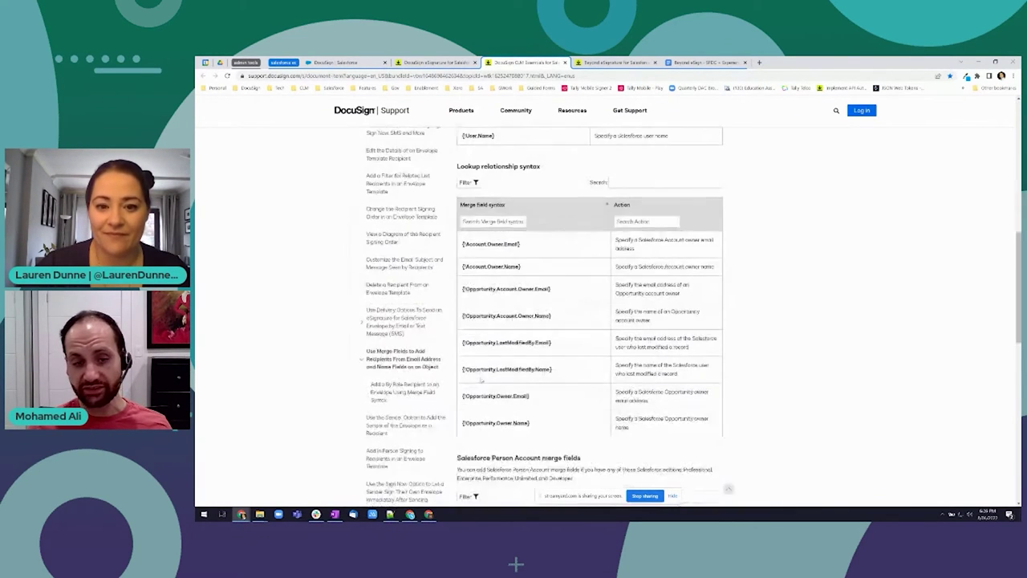
scroll(480, 385, "down", 2)
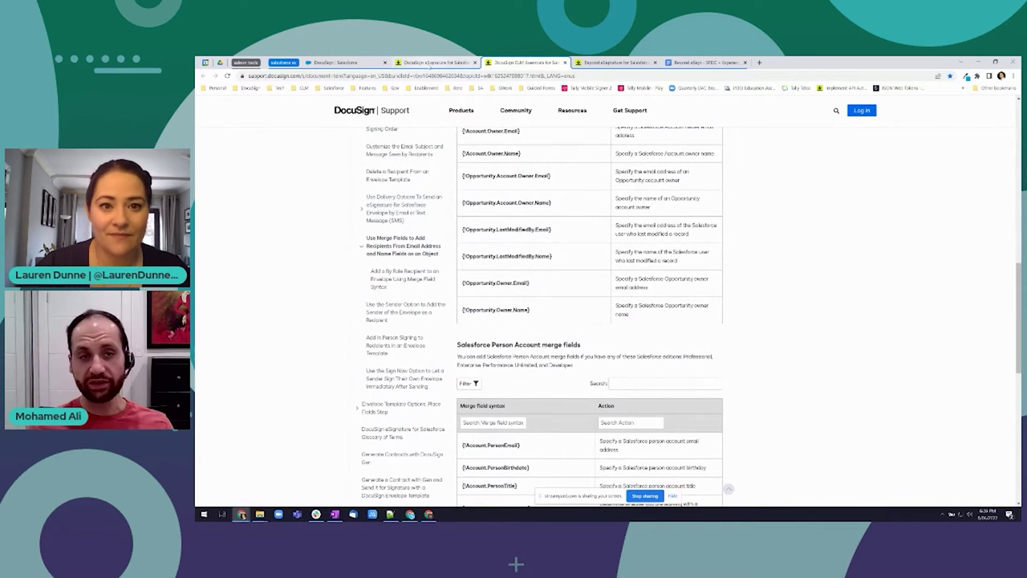
left_click(433, 62)
left_click(354, 64)
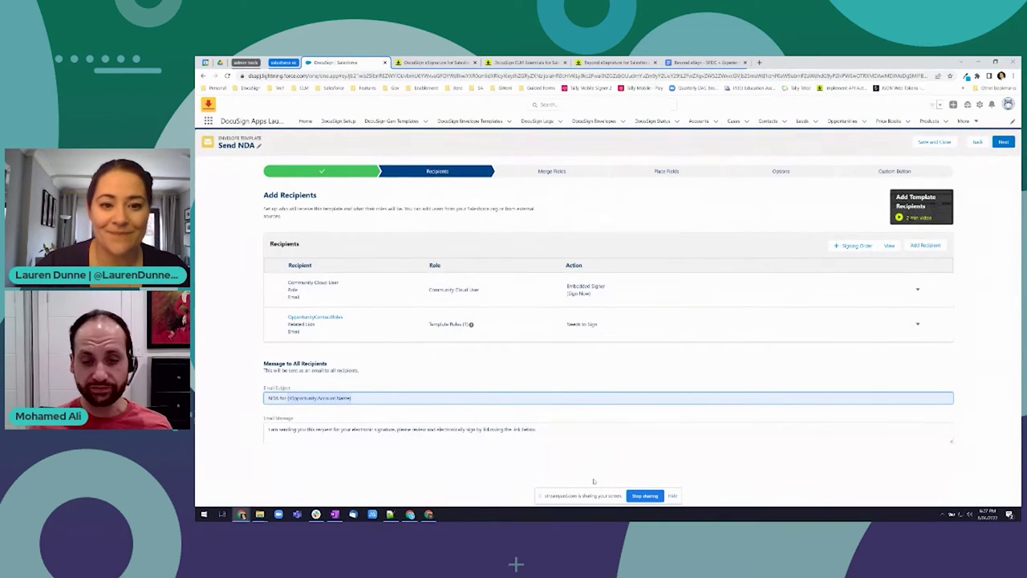
left_click(853, 369)
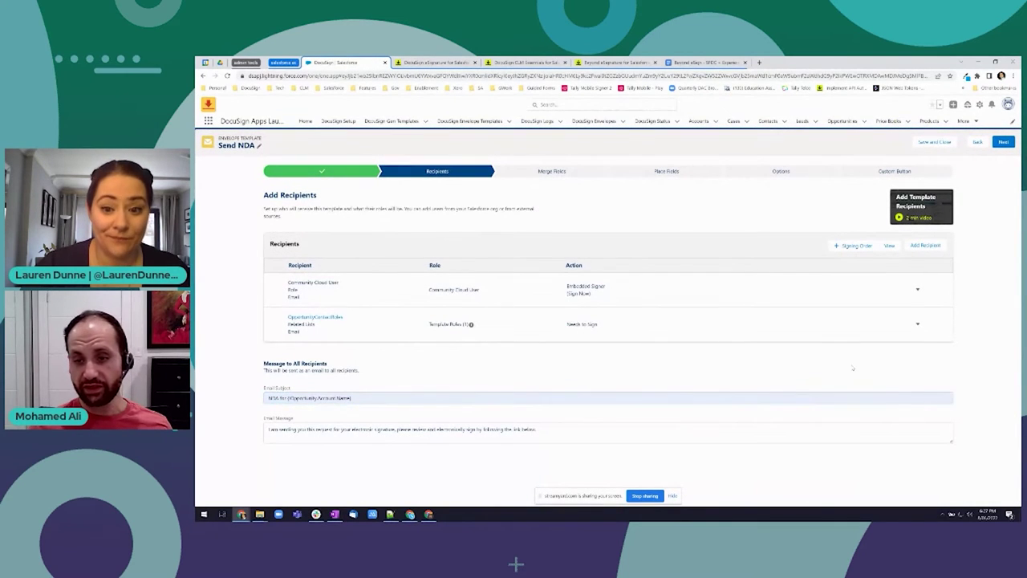
Accept the recipients and email subject and continue to the template's merge fields stage.
left_click(1003, 142)
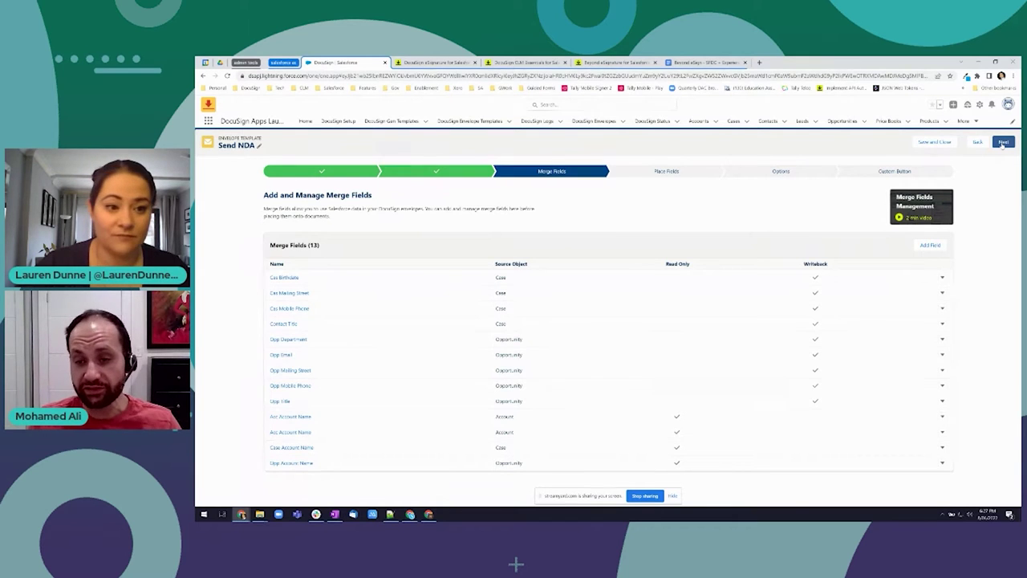
left_click(930, 245)
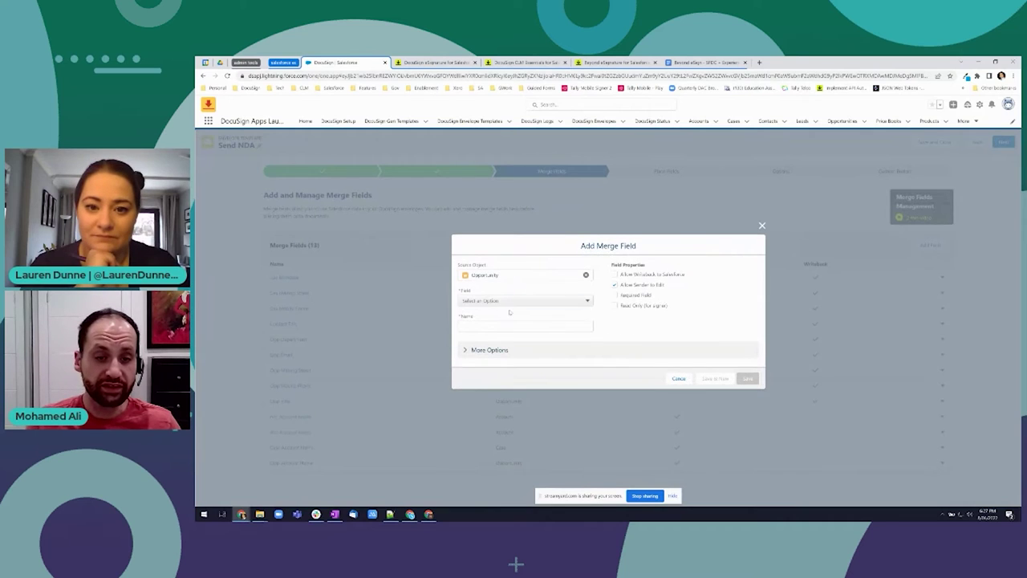
left_click(507, 303)
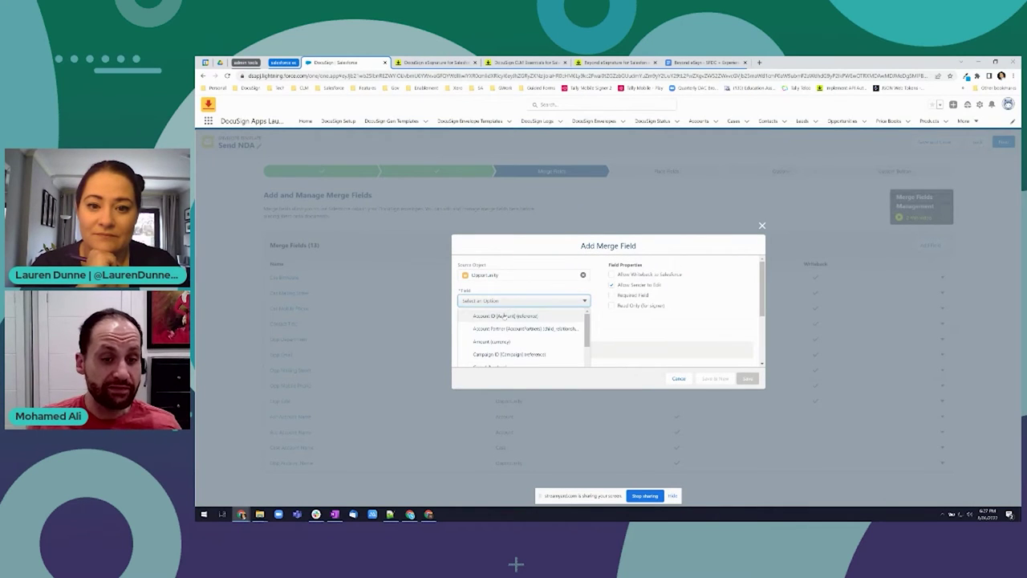
left_click(505, 316)
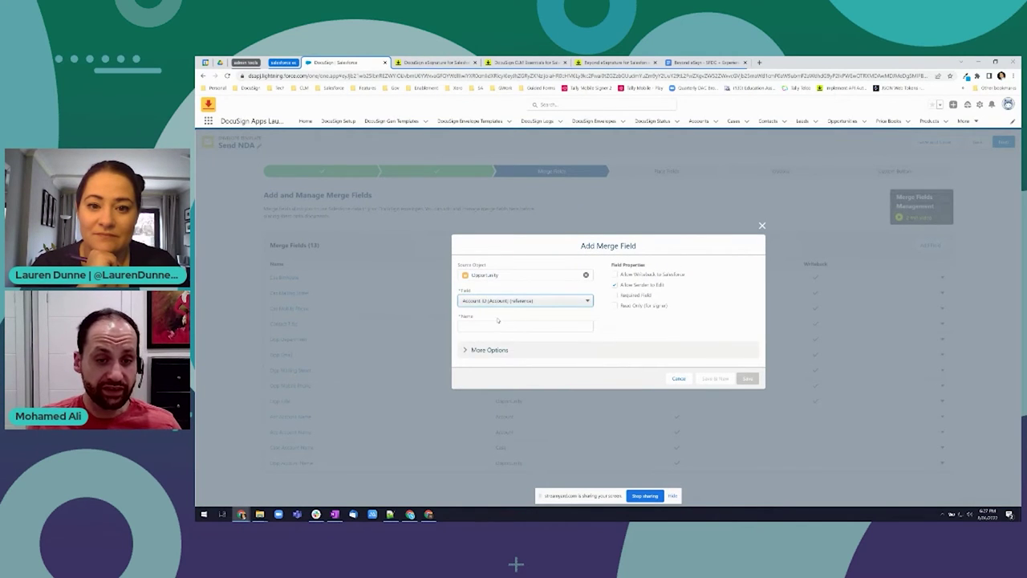
left_click(500, 309)
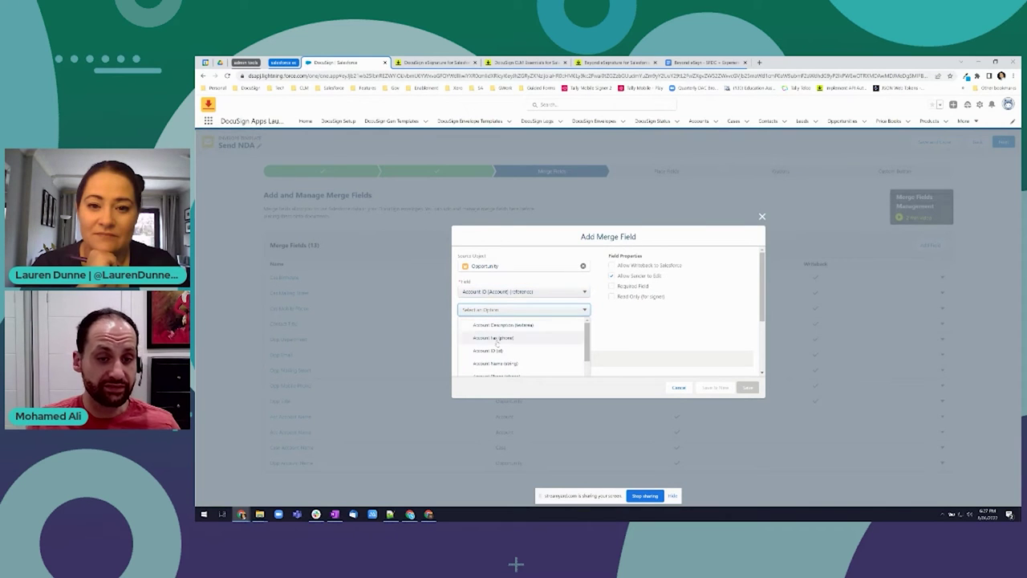
left_click(501, 364)
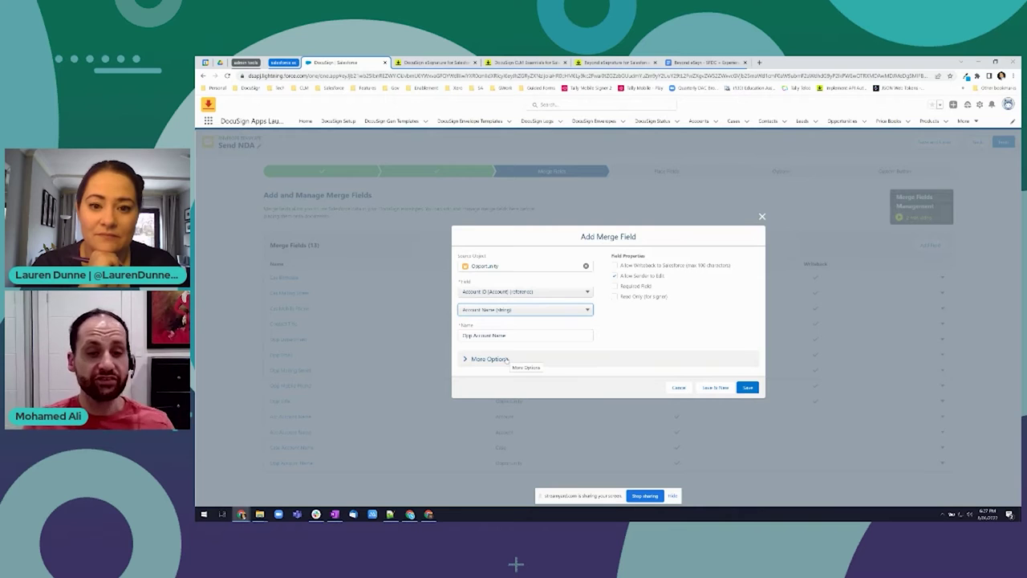
left_click(614, 266)
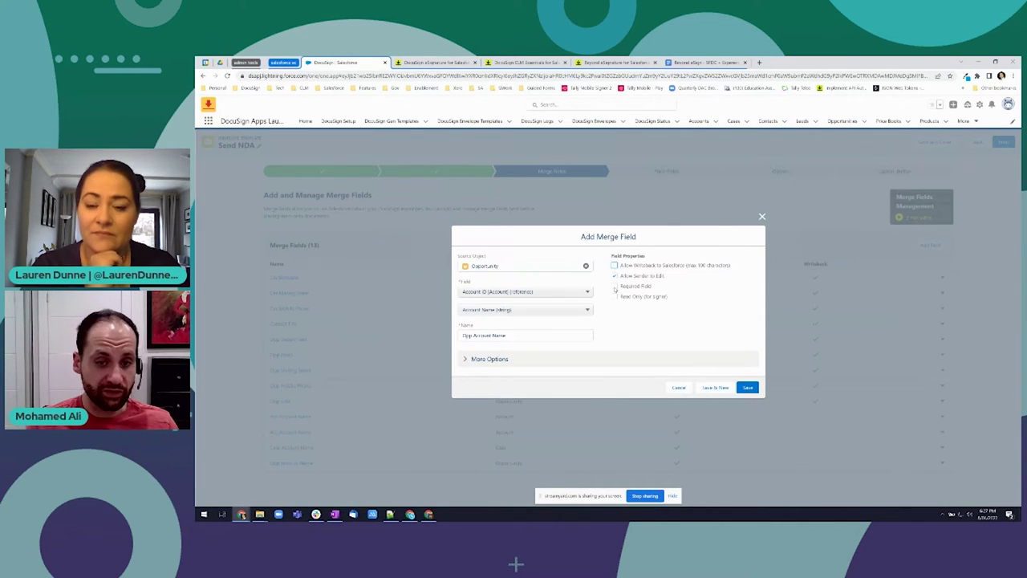
left_click(676, 388)
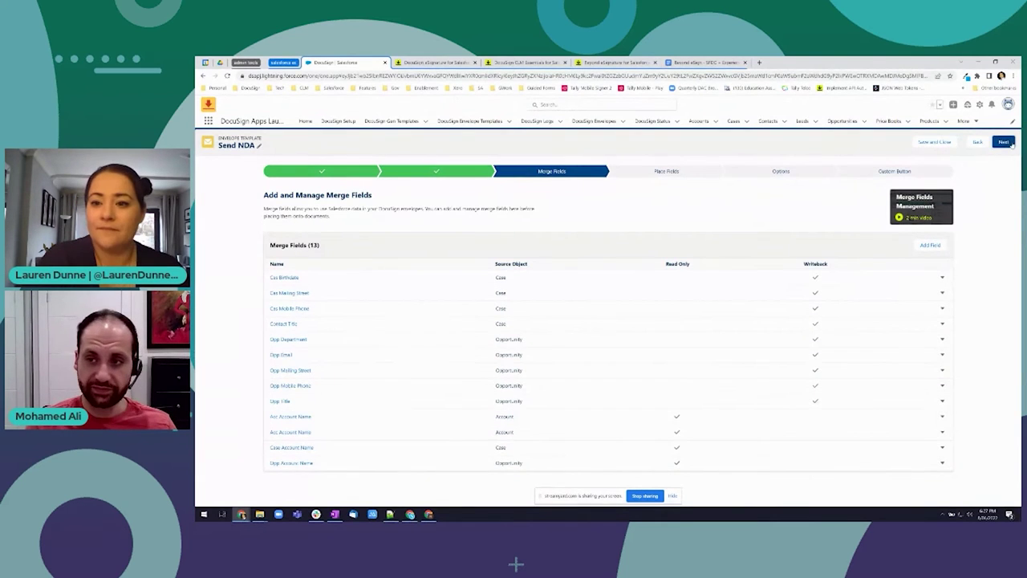
Continue to field placement, choose the OpportunityContactRoles recipient and place a Date Signed field on the agreement's effective date blank.
left_click(1004, 142)
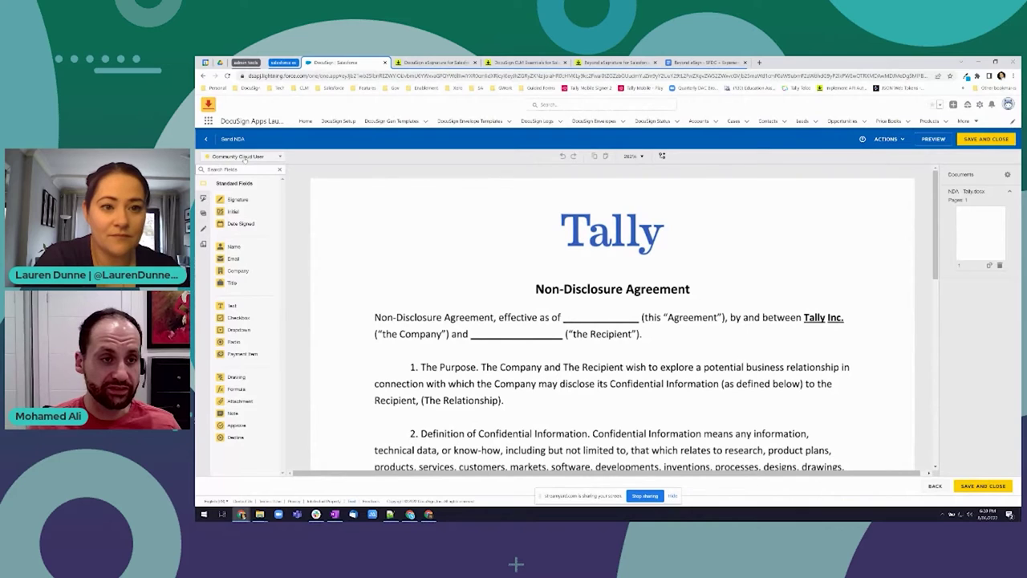
left_click(244, 158)
left_click(245, 159)
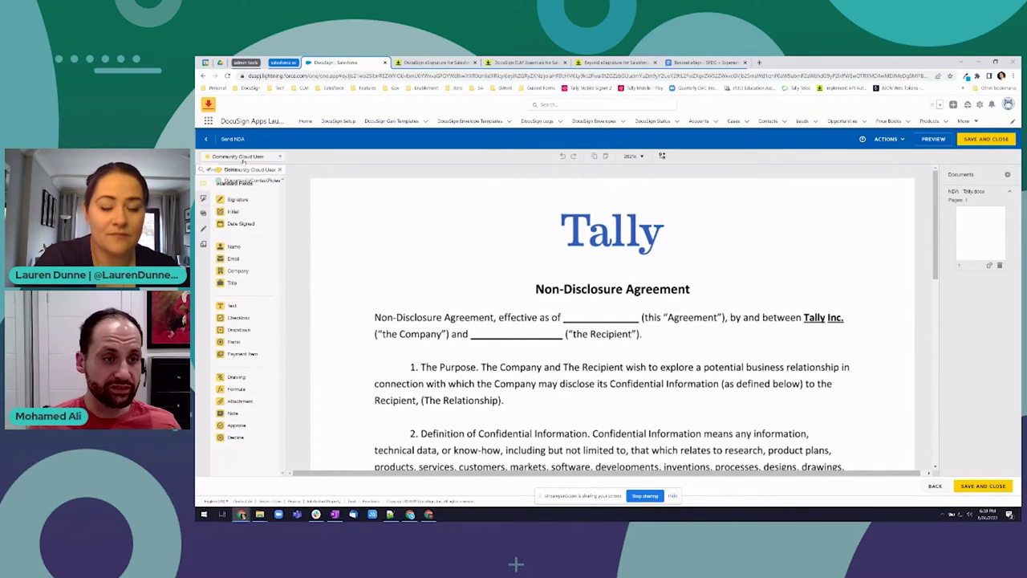
left_click(244, 158)
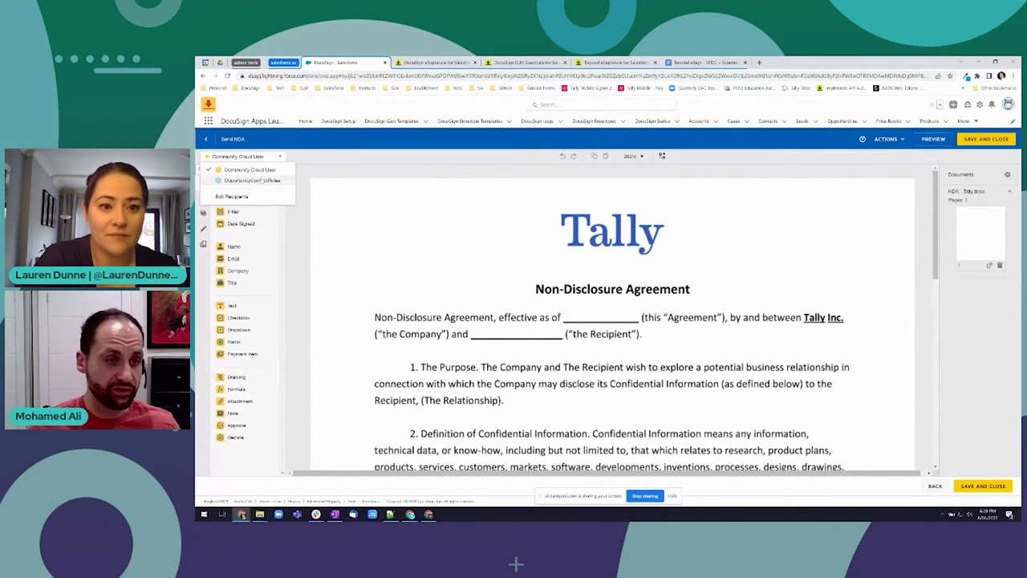
left_click(239, 180)
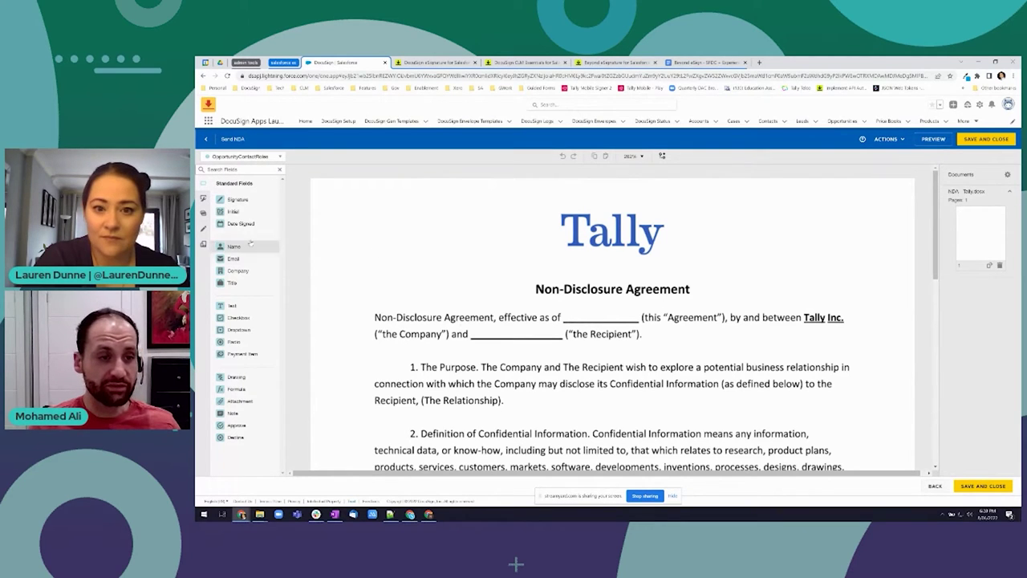
left_click_drag(239, 223, 594, 315)
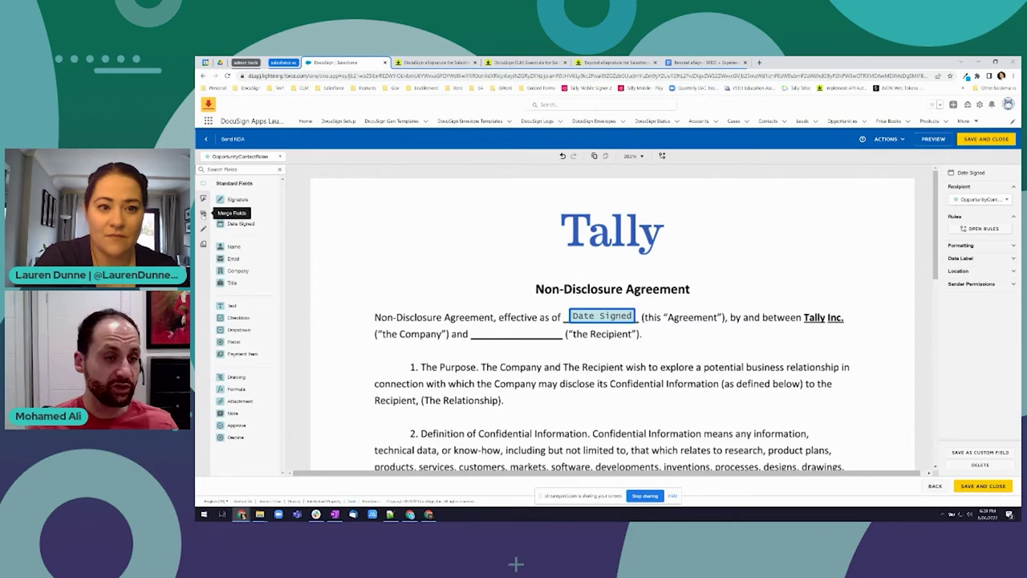
Place the Opp Account Name merge field on the blank before "the Recipient" in the opening paragraph.
left_click(203, 213)
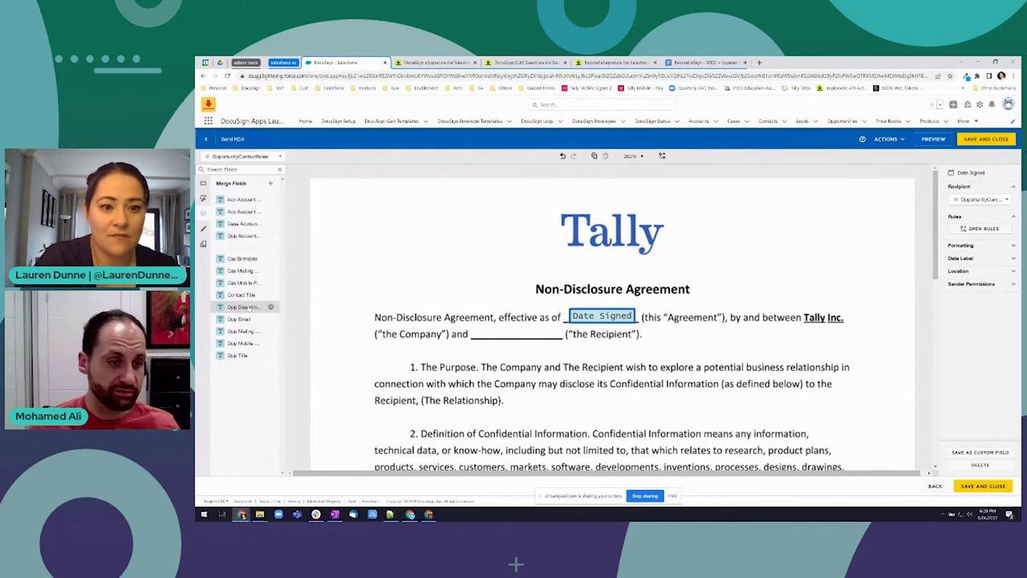
left_click_drag(287, 248, 310, 245)
left_click_drag(238, 237, 496, 325)
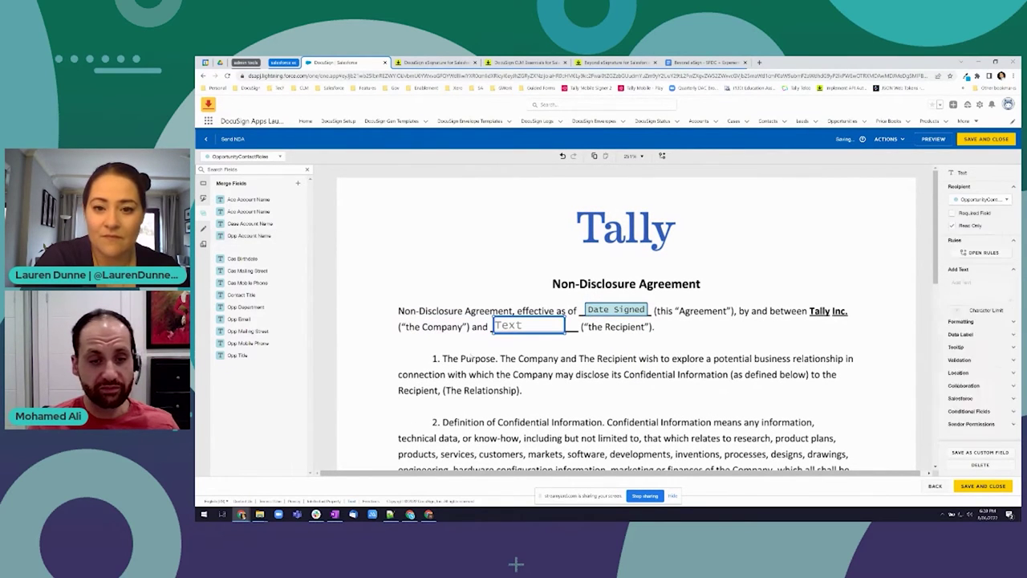
Place the standard Name and Email fields on the matching lines of the Customer block.
scroll(472, 356, "down", 2)
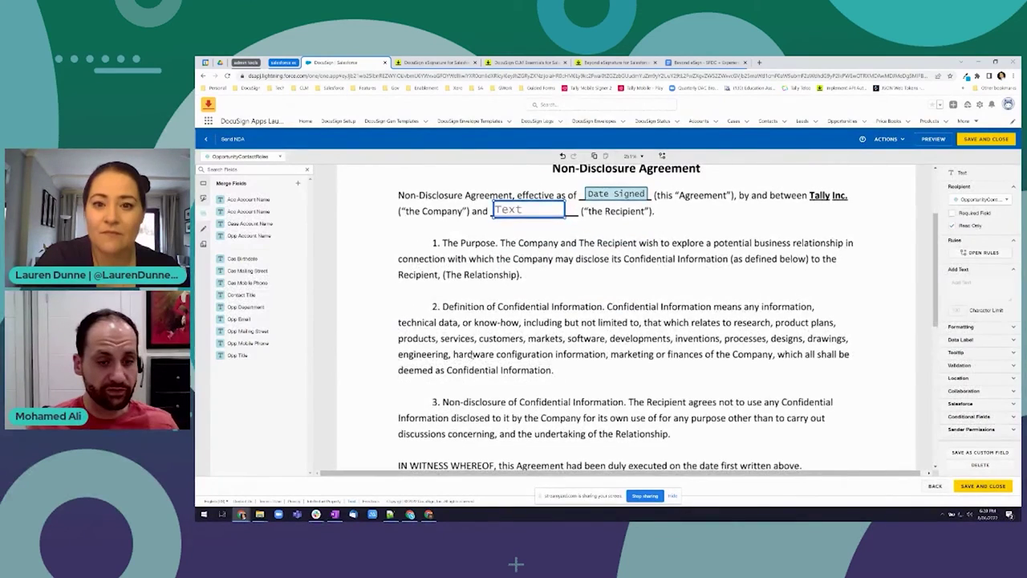
scroll(472, 357, "down", 3)
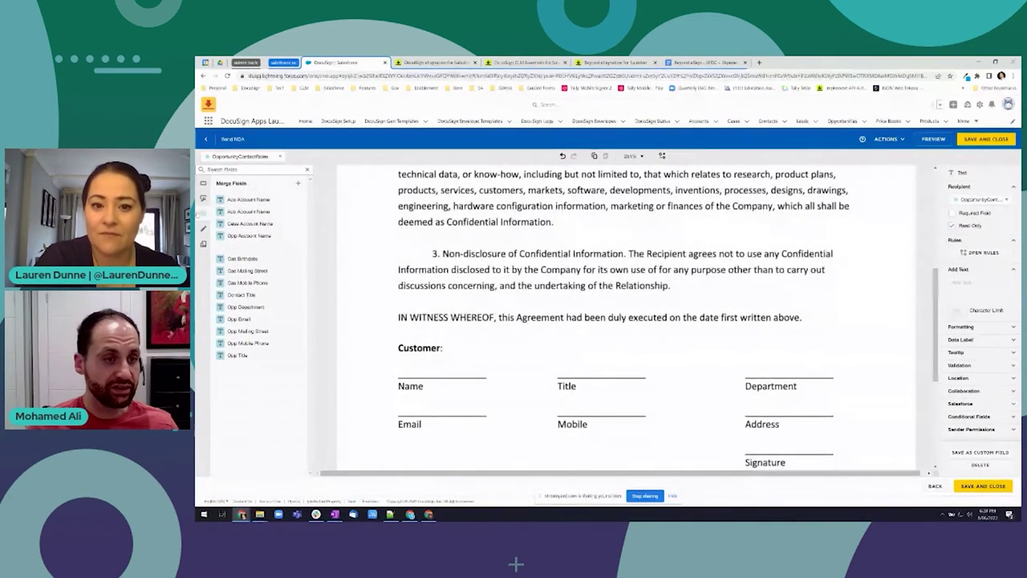
left_click(204, 184)
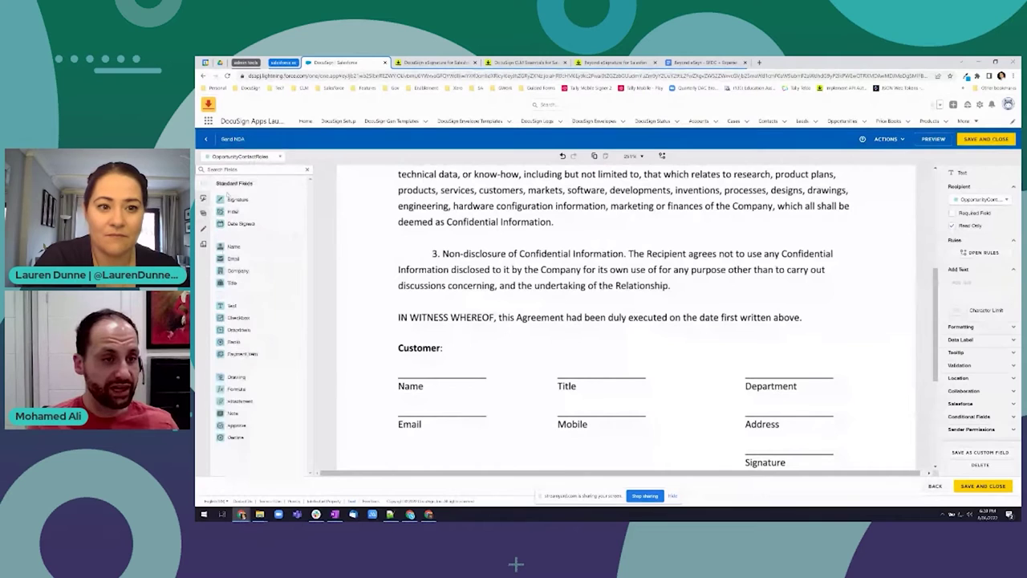
left_click_drag(233, 247, 398, 364)
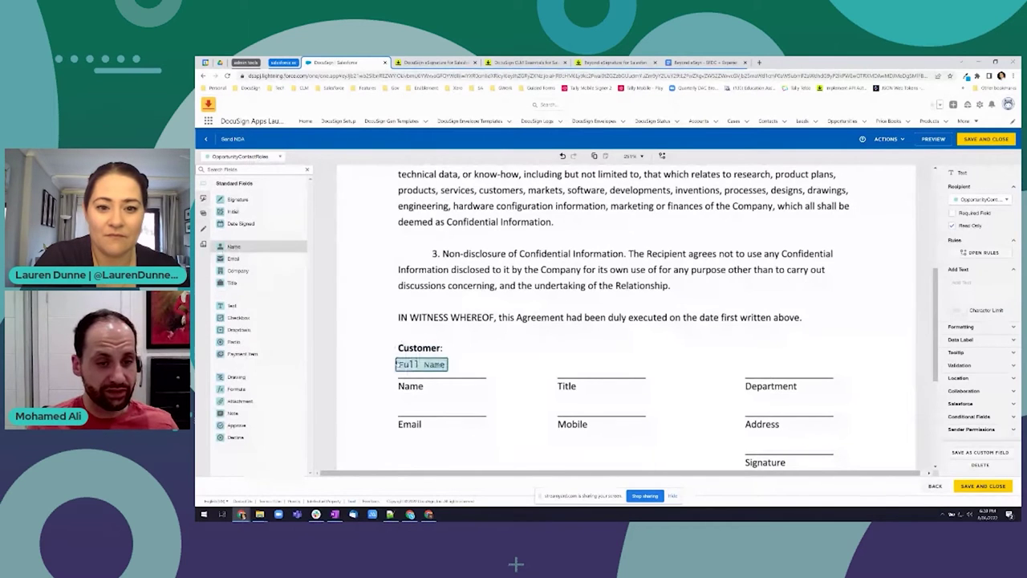
left_click_drag(234, 258, 402, 410)
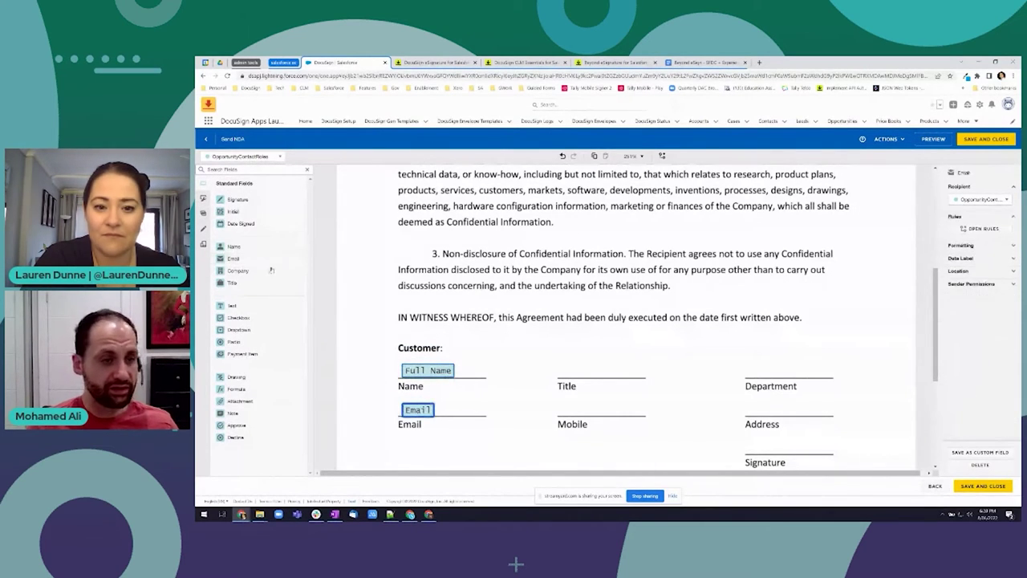
Place the Opportunity merge fields for title, mobile phone, department and mailing street on their matching lines in the Customer block.
left_click(203, 201)
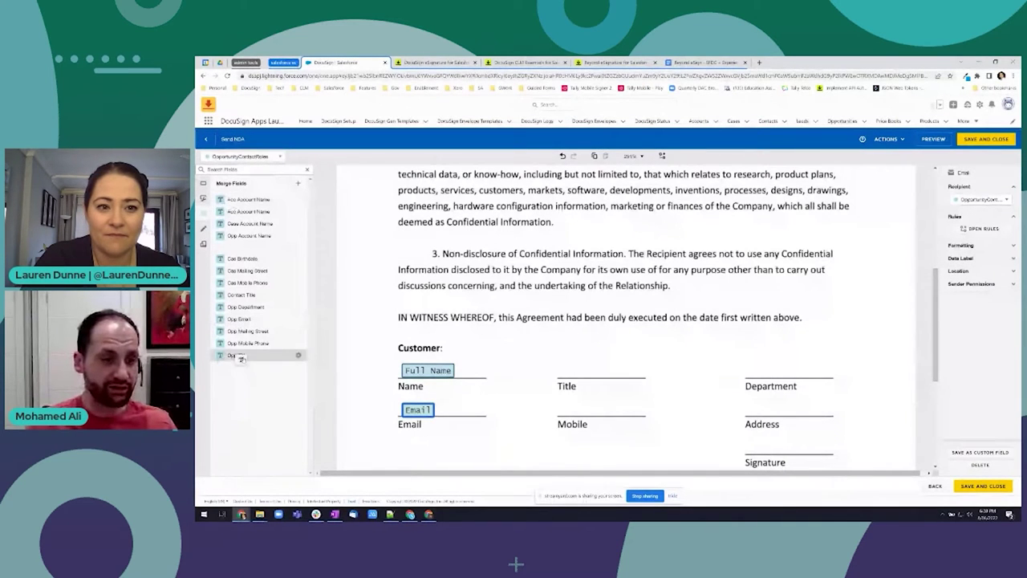
left_click_drag(241, 358, 598, 369)
left_click_drag(241, 342, 598, 408)
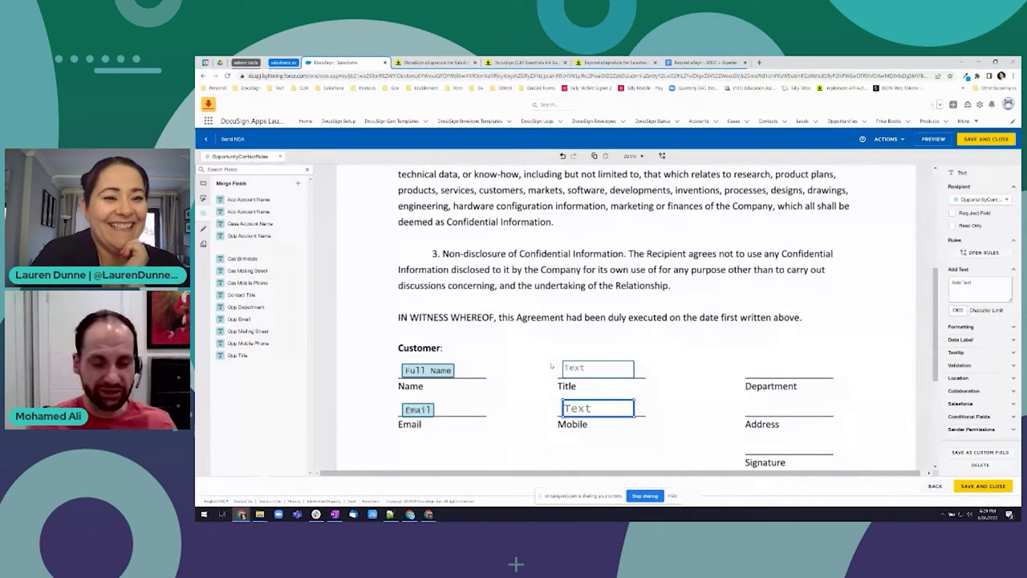
left_click(551, 366)
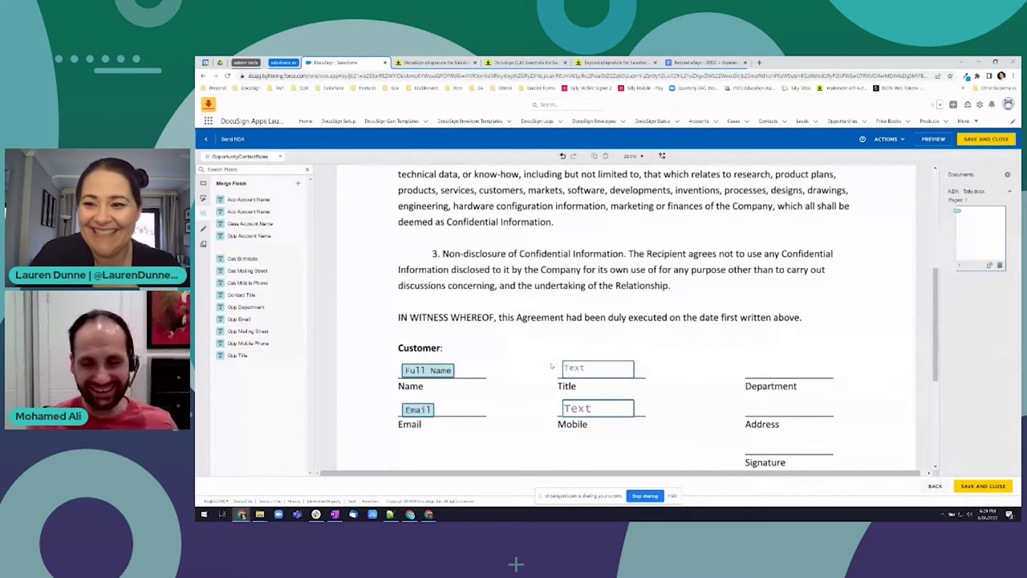
key("ctrl+z")
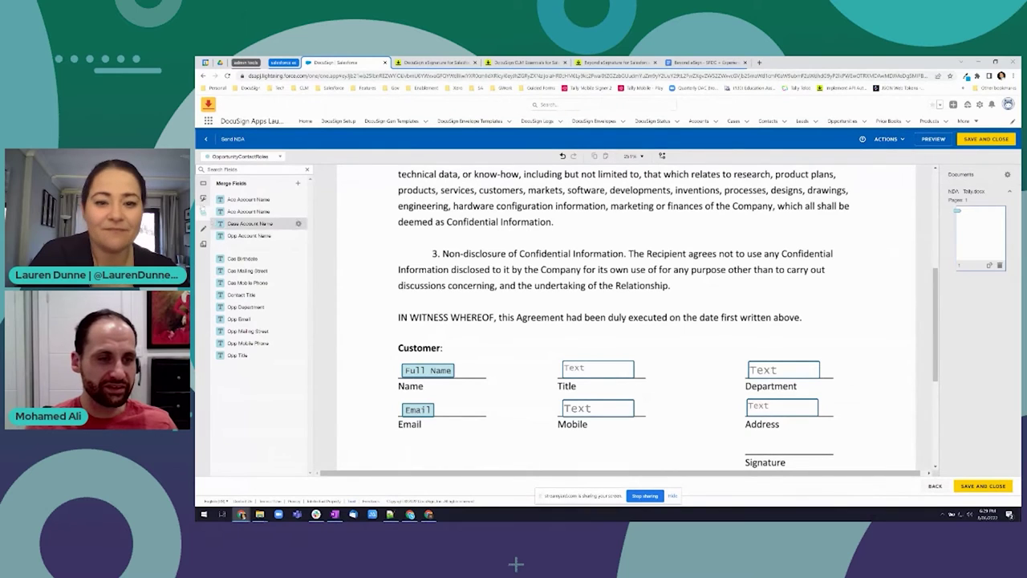
Place a standard Signature field on the Customer block's signature line.
left_click(203, 183)
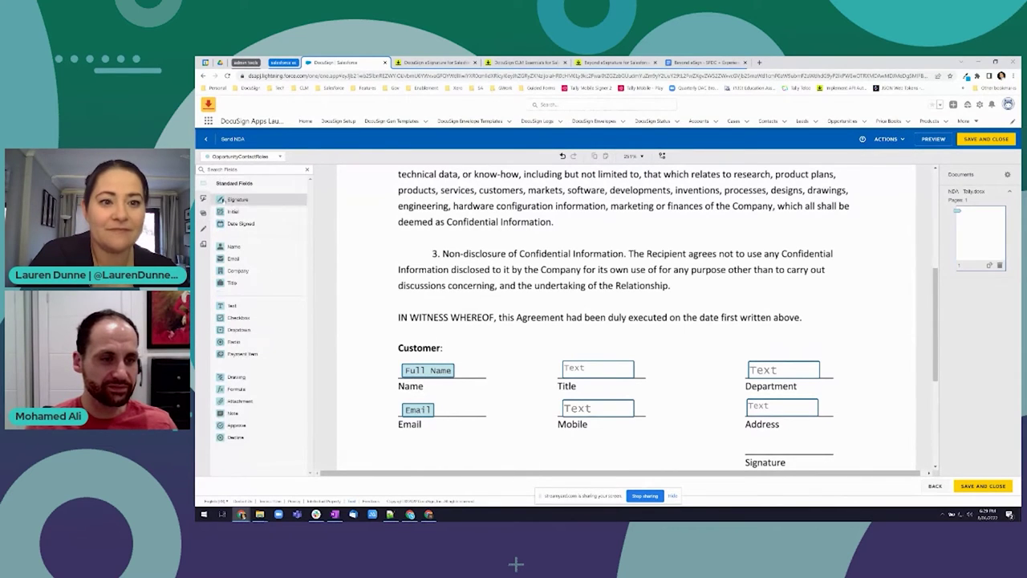
mouse_move(235, 200)
left_mouse_down()
mouse_move(695, 445)
mouse_move(802, 450)
mouse_move(782, 444)
left_mouse_up()
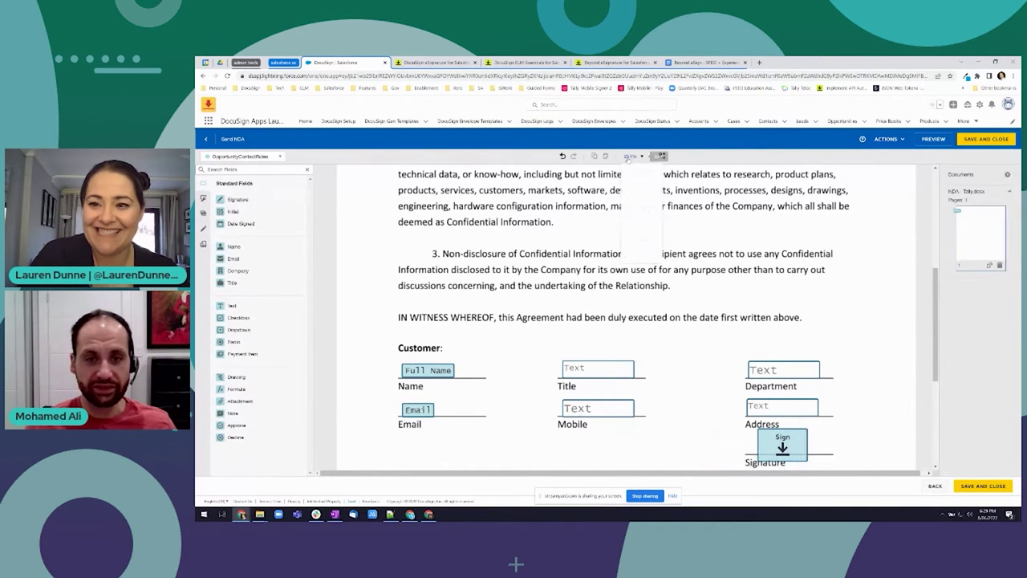
Format all placed fields except the signature in Arial at font size 9.
left_click(632, 155)
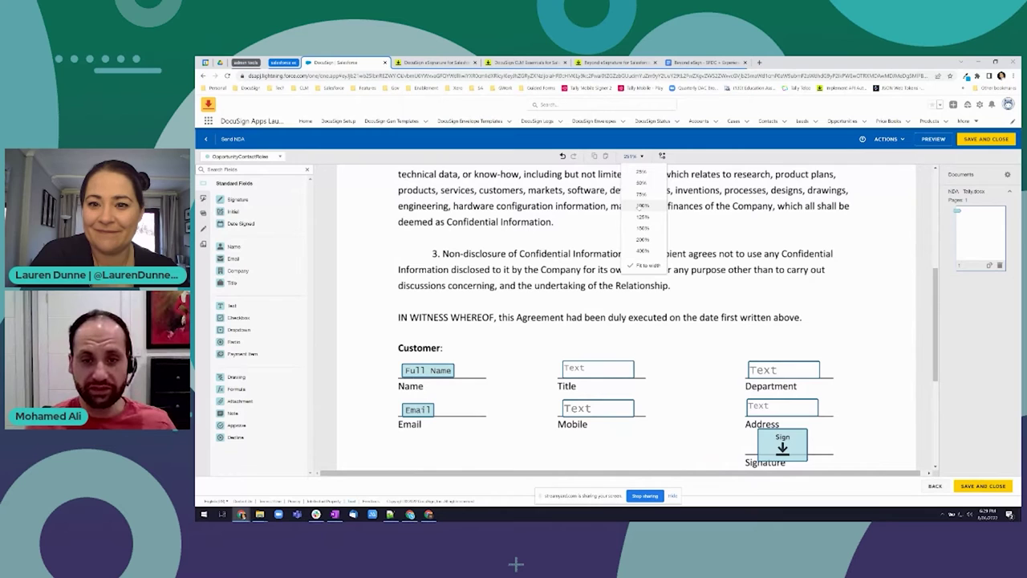
left_click(642, 217)
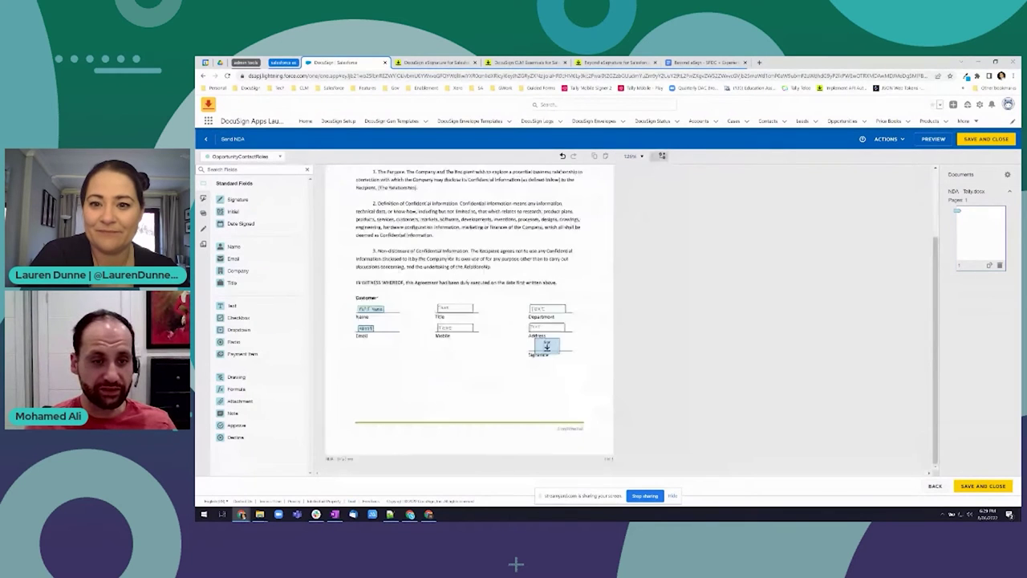
left_click_drag(341, 227, 578, 433)
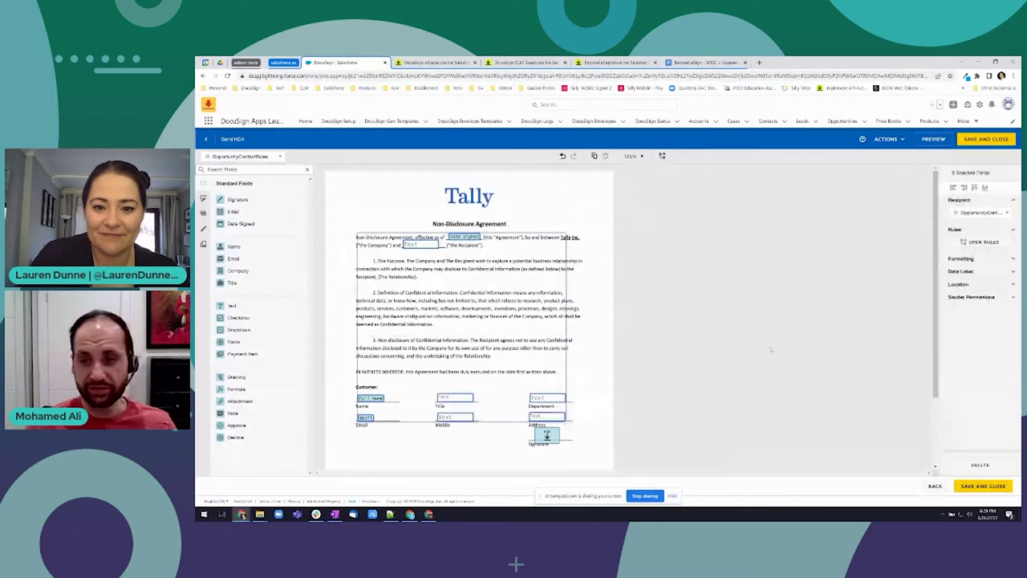
left_click(963, 258)
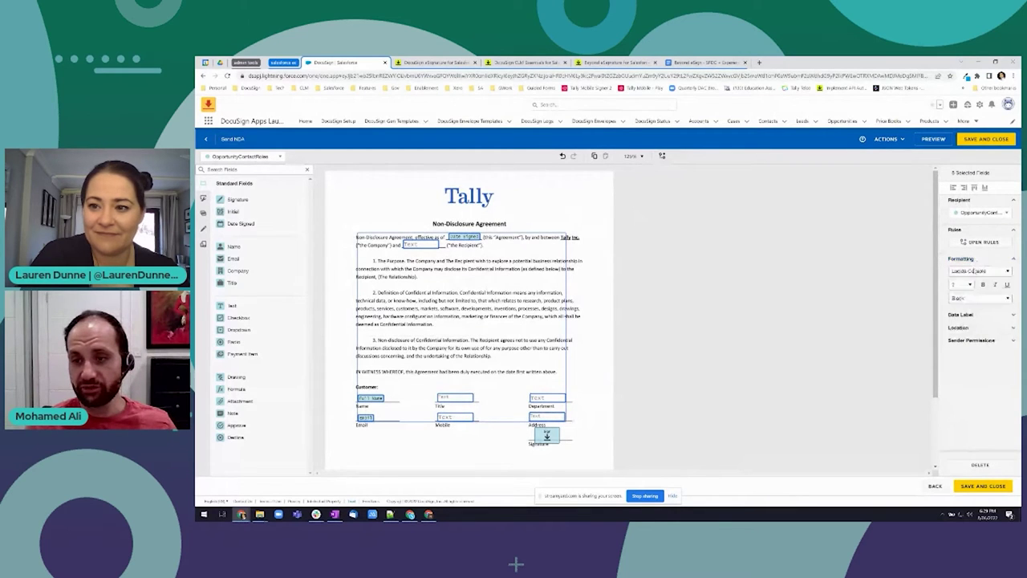
left_click(975, 272)
left_click(960, 282)
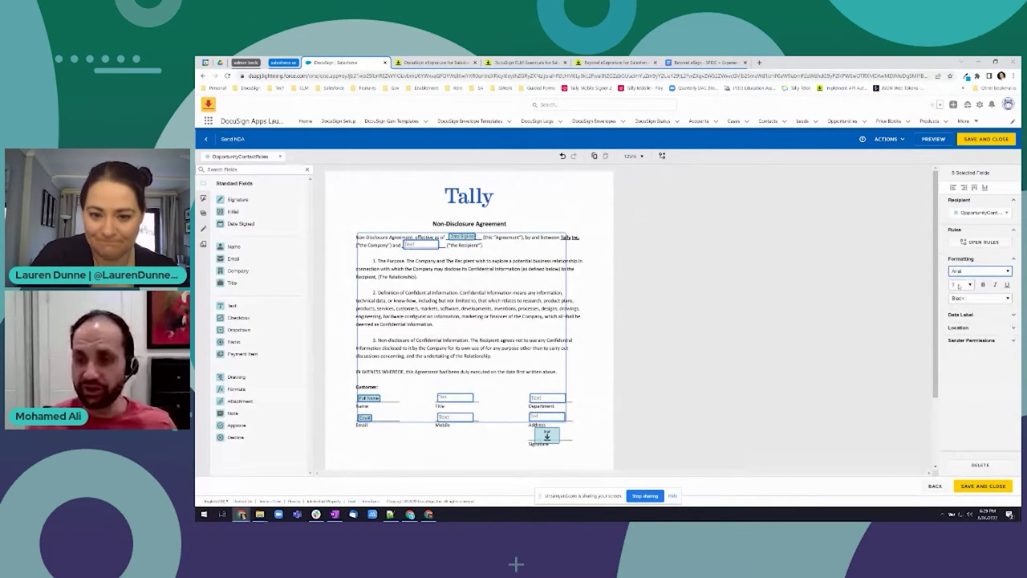
left_click(959, 286)
left_click(957, 314)
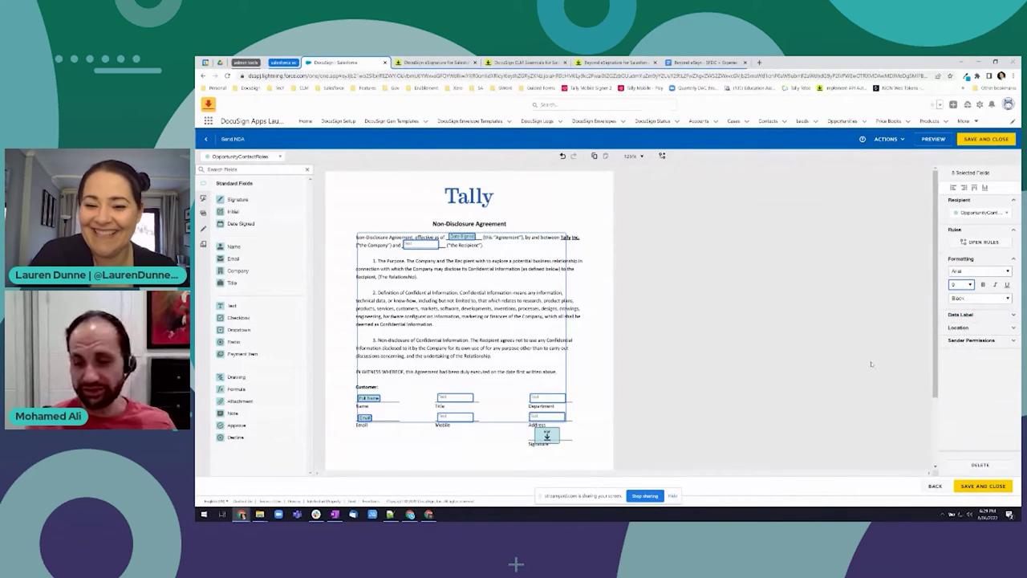
left_click(581, 333)
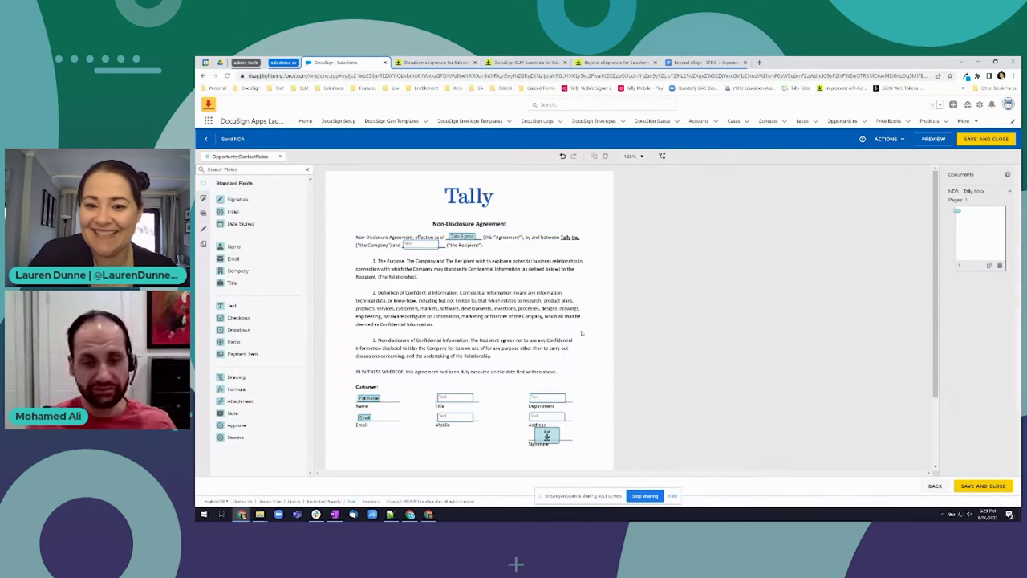
Save the field placement, continue to the template's Options and highlight the label for the user the template is sent from.
left_click(970, 486)
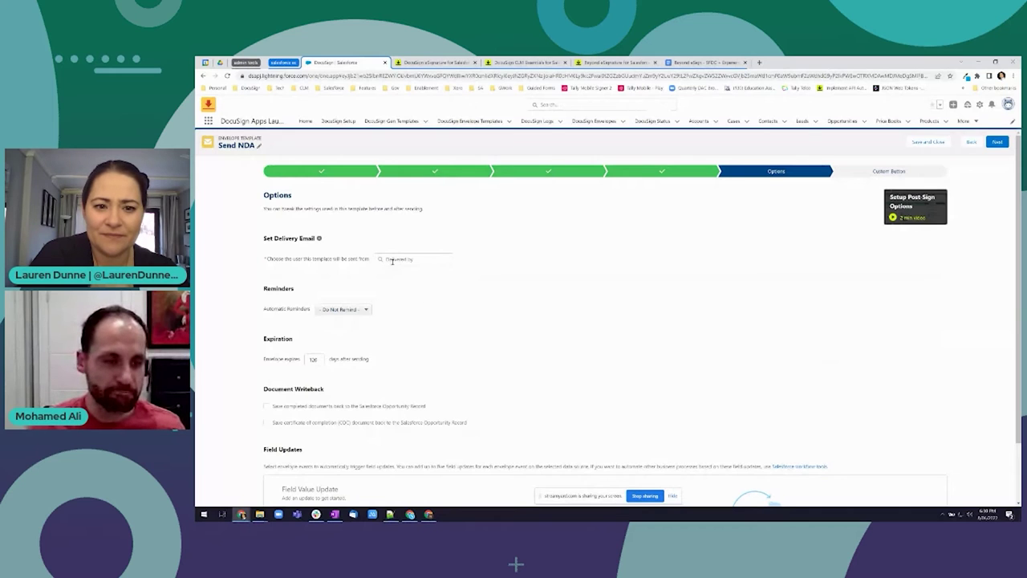
left_click_drag(267, 259, 376, 259)
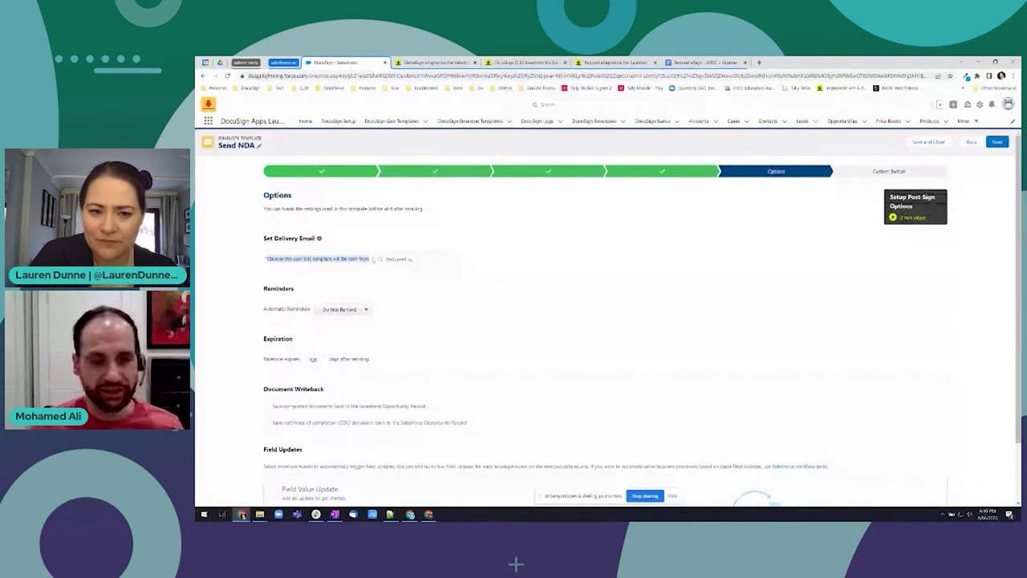
Choose Customer Care as the user the Send NDA template will be sent from.
left_click(392, 260)
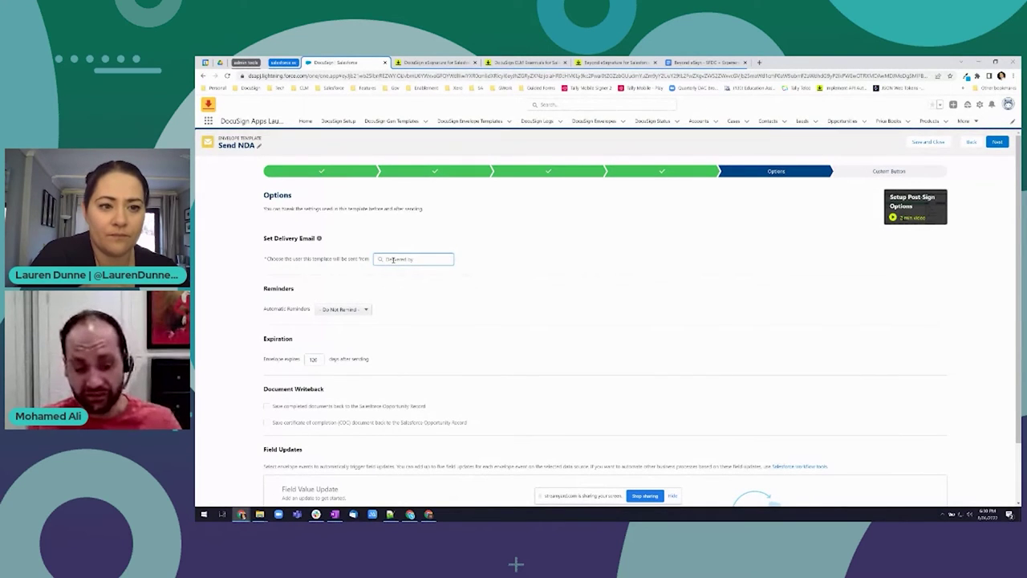
type("customer")
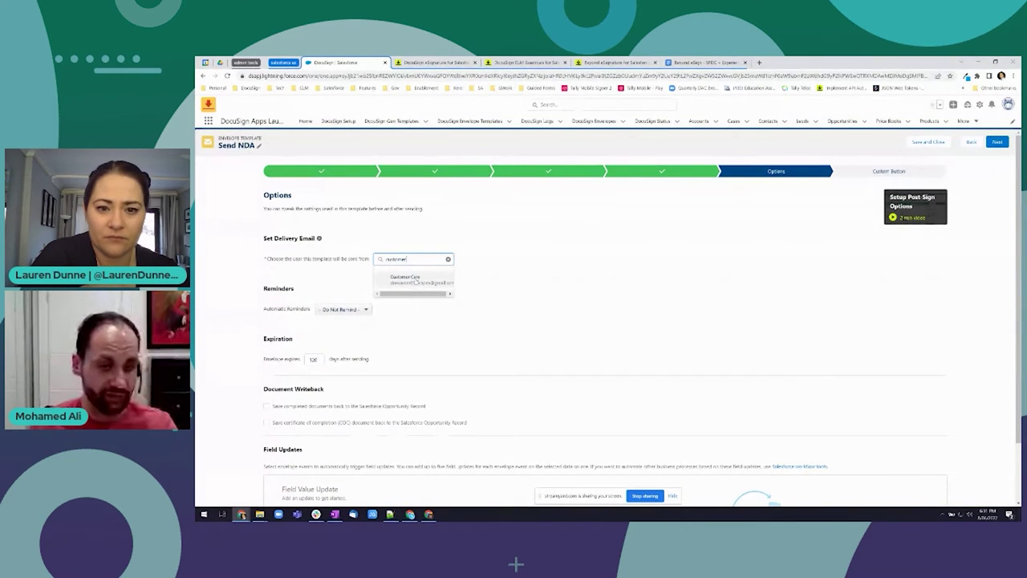
left_click(415, 281)
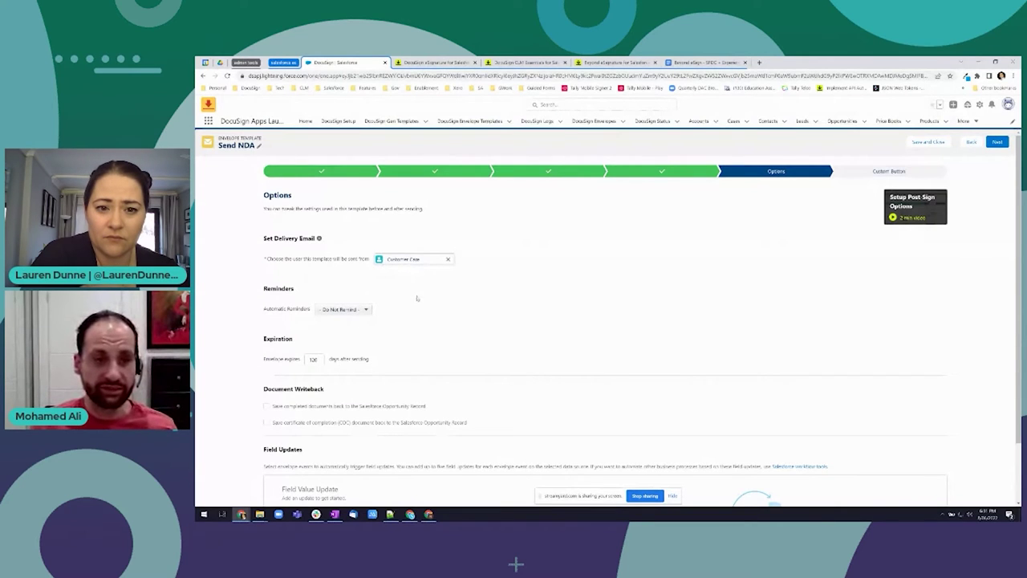
Enable writeback of completed documents and the certificate of completion to the Opportunity record, combining all documents into one PDF file.
scroll(418, 299, "down", 1)
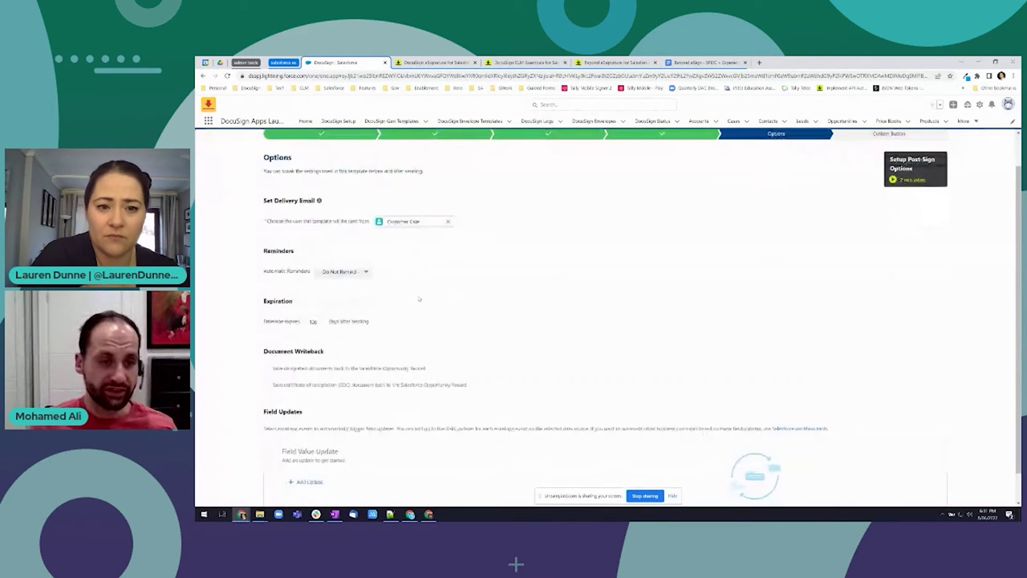
scroll(361, 257, "down", 1)
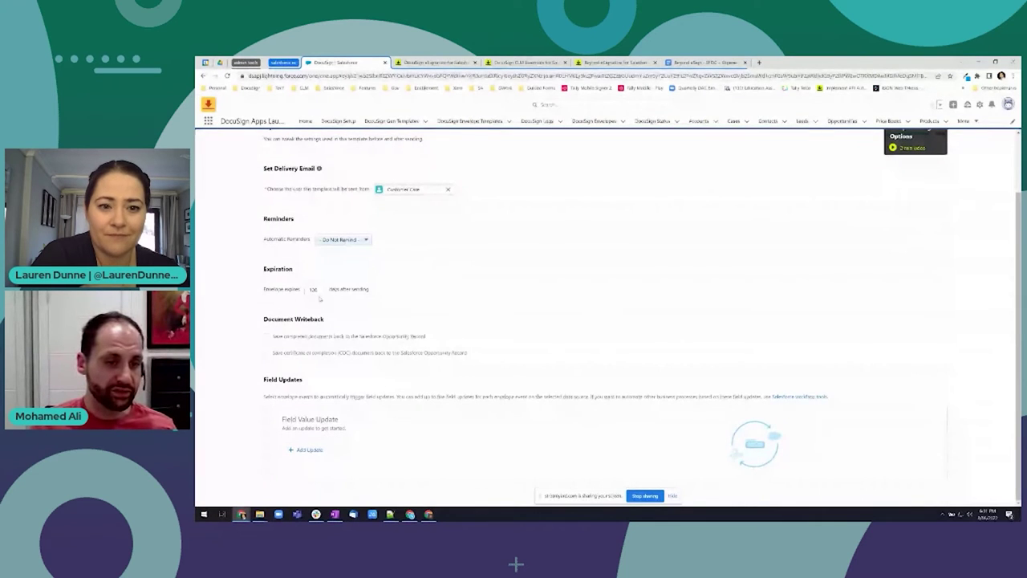
left_click(267, 336)
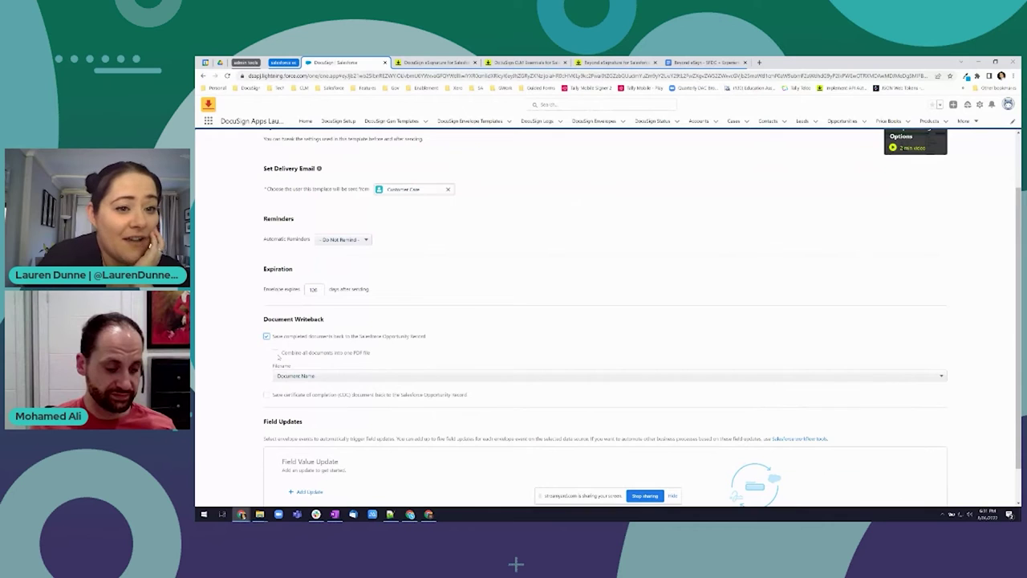
left_click(335, 240)
left_click(335, 239)
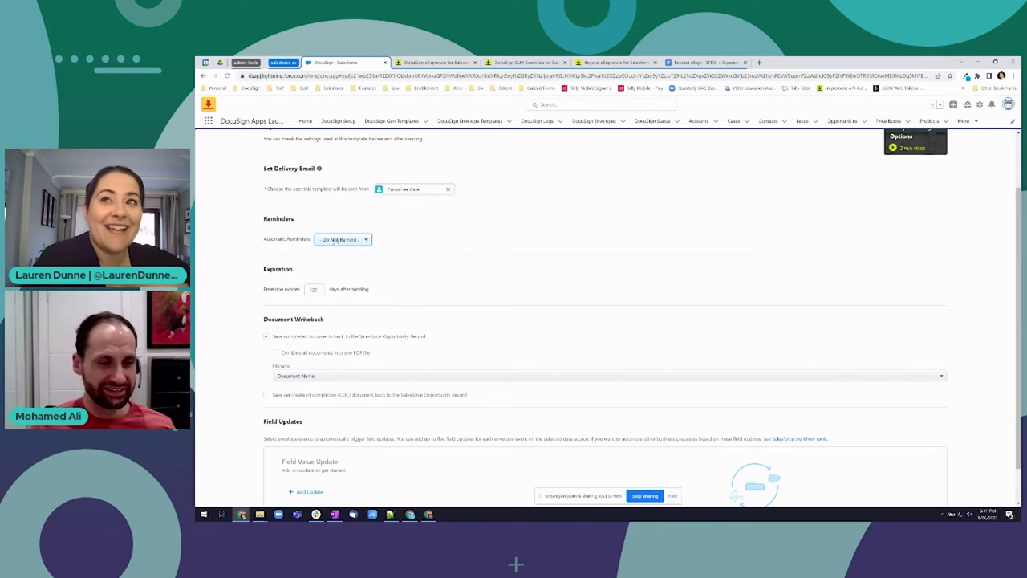
left_click(275, 352)
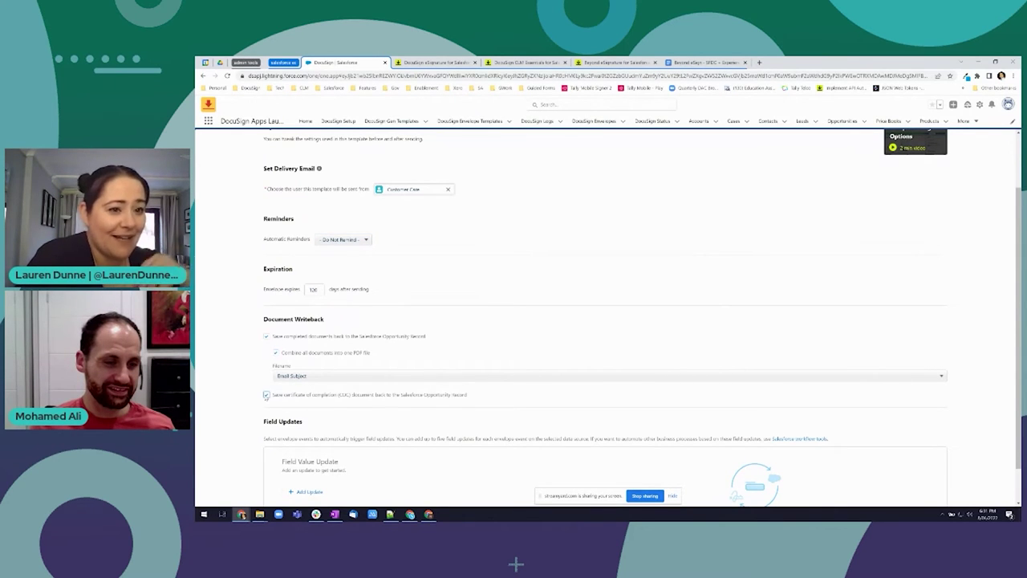
Set the written-back document's filename format to Email Subject + Envelope Status + .pdf and highlight the Document Writeback heading.
left_click(298, 377)
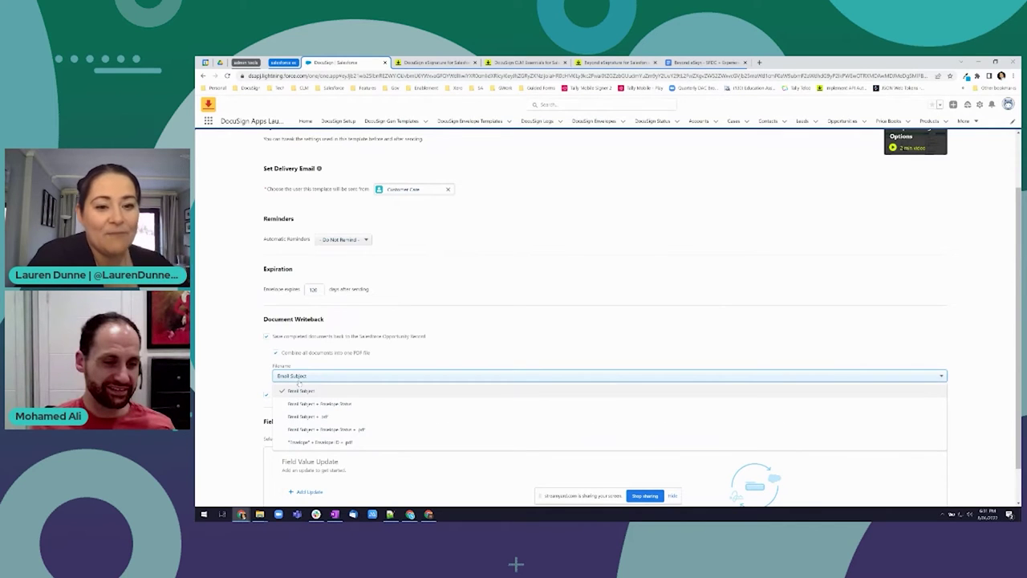
left_click(303, 430)
left_click(310, 425)
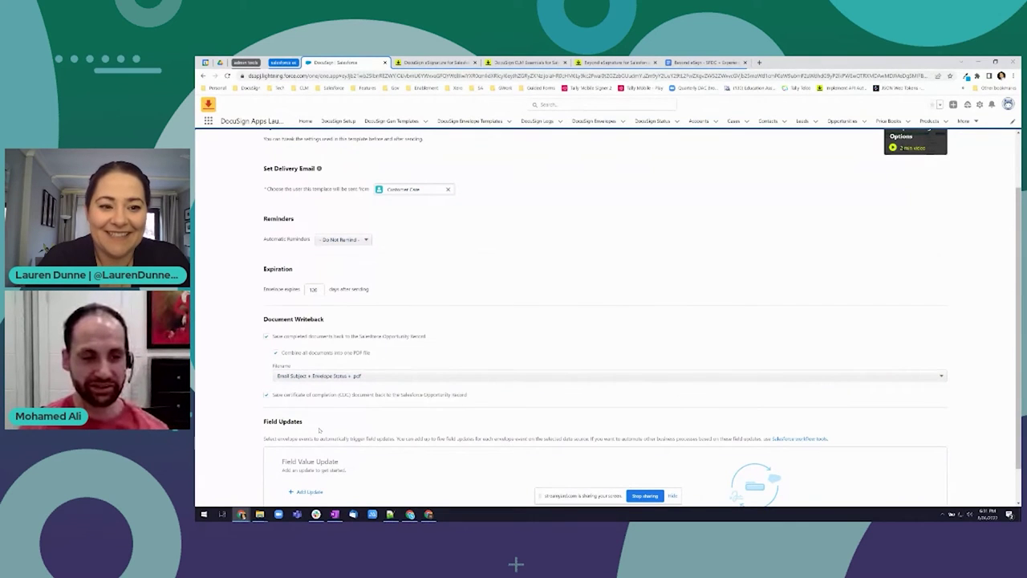
scroll(318, 431, "down", 1)
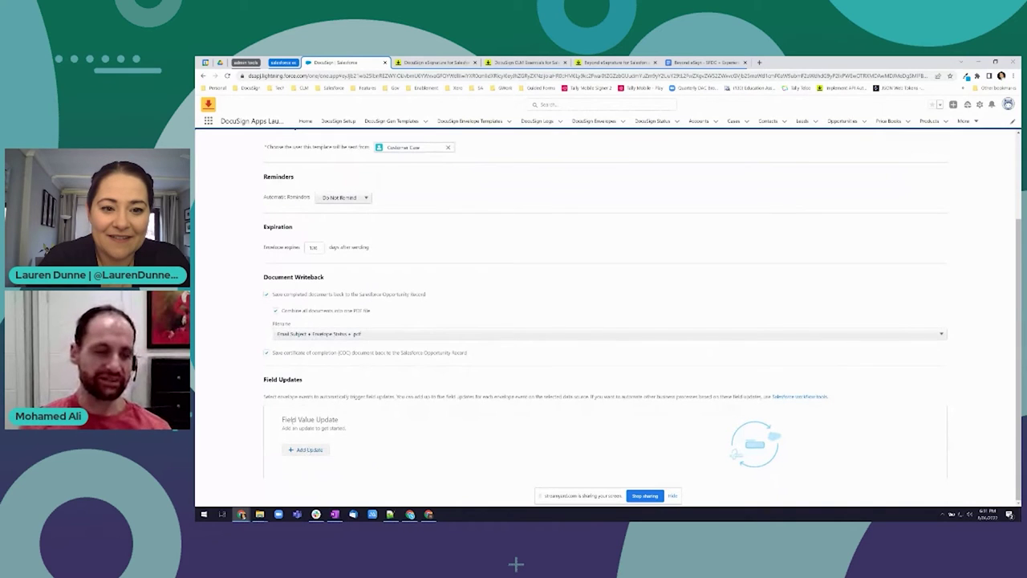
left_click_drag(272, 277, 339, 274)
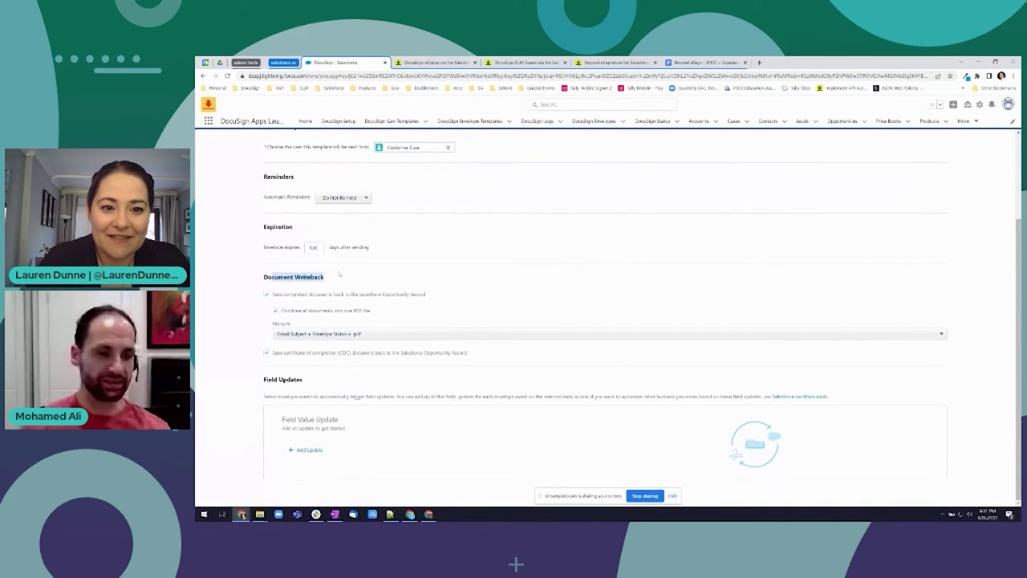
left_click(337, 276)
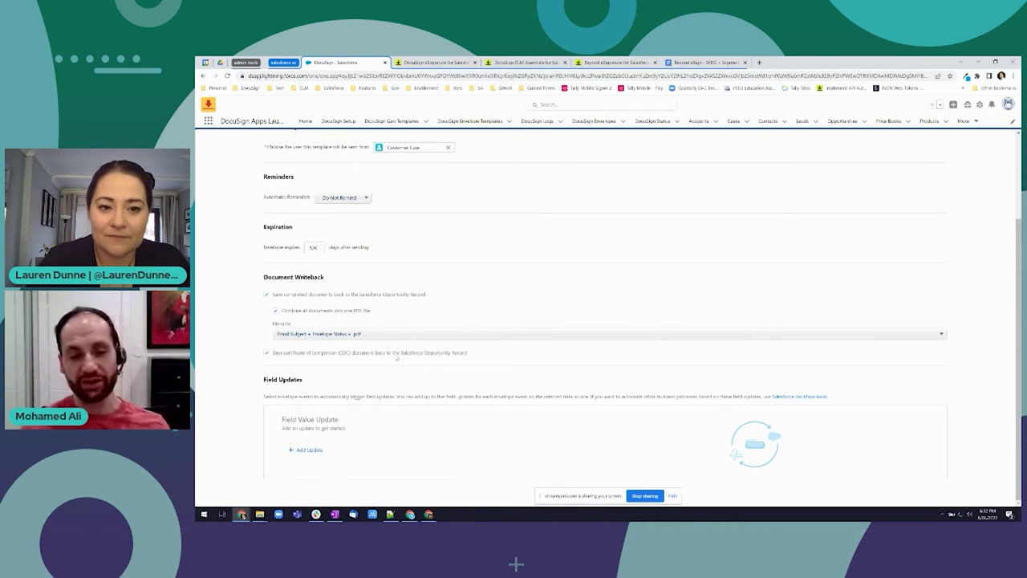
Add a field update that sets NDA Status to Sent on the Envelope Sent event.
left_click(308, 449)
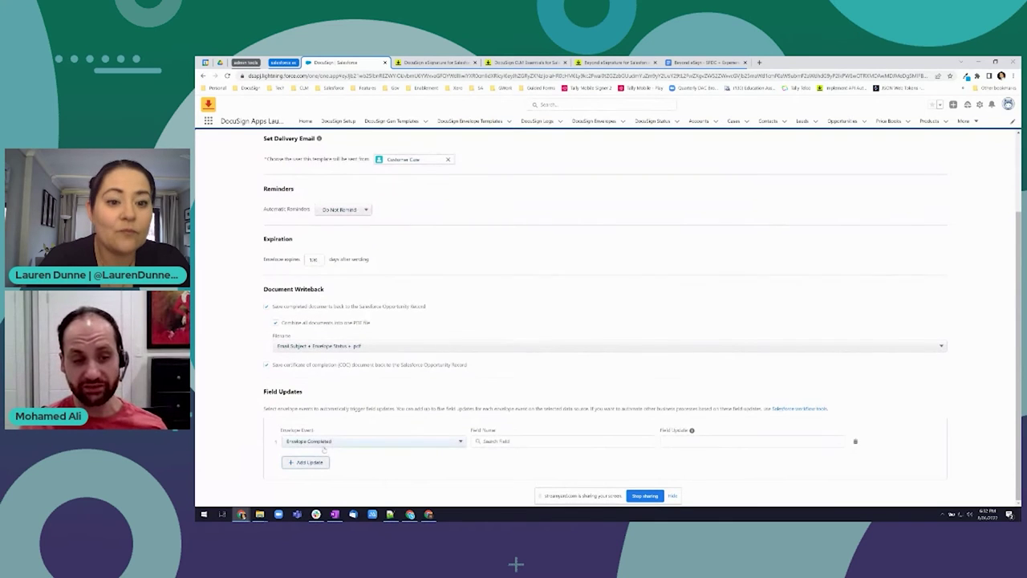
left_click(335, 442)
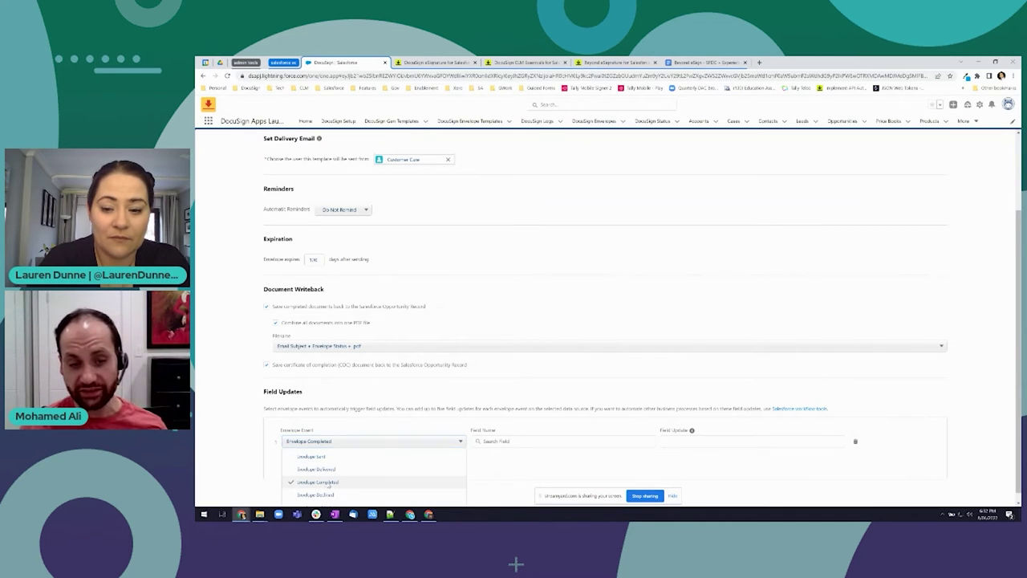
left_click(327, 482)
left_click(433, 444)
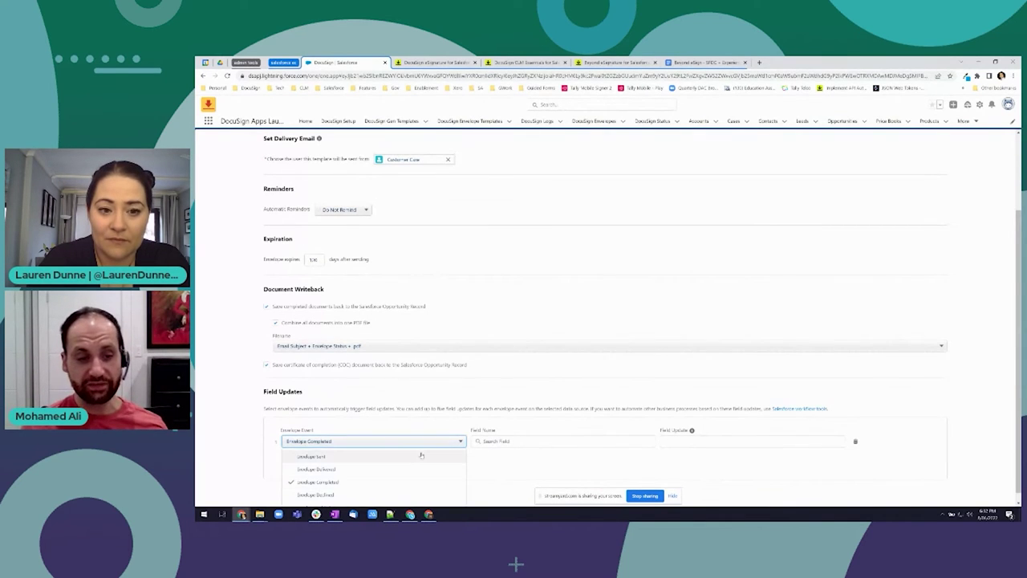
left_click(422, 455)
left_click(483, 441)
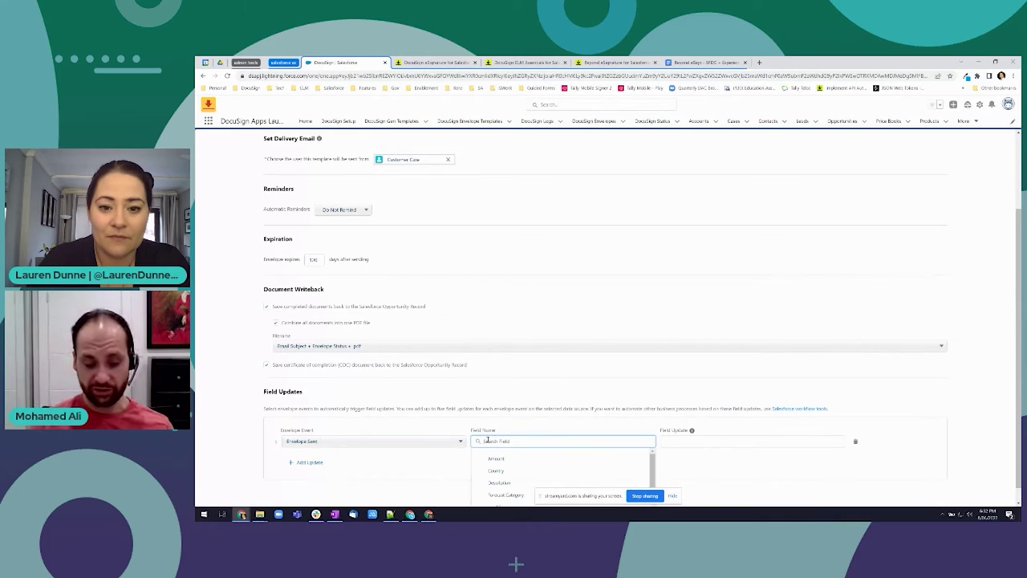
type("nda")
left_click(499, 457)
left_click(690, 442)
left_click(694, 471)
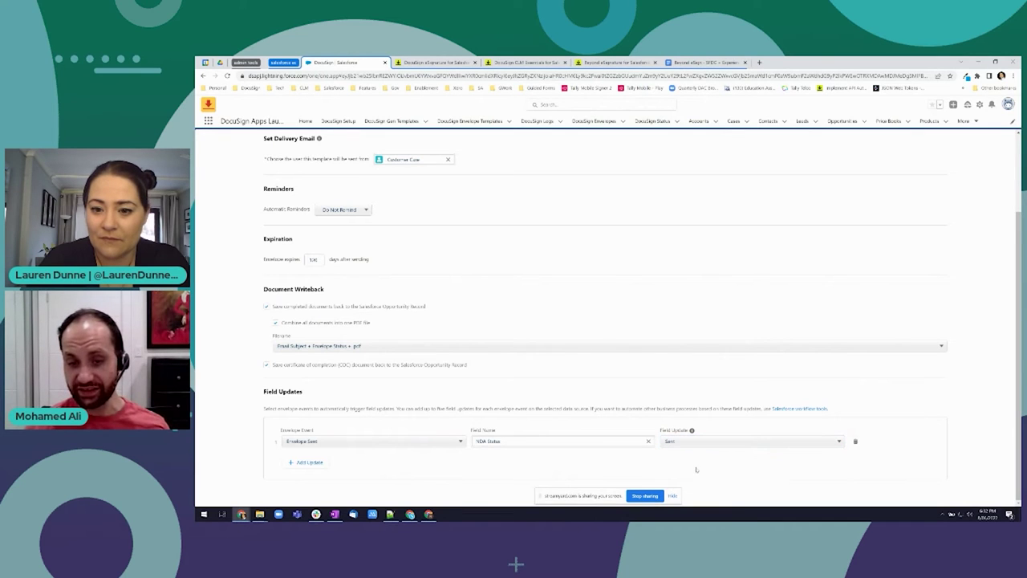
Add a second field update that sets NDA Status to Signed on the Envelope Completed event.
left_click(309, 462)
left_click(322, 462)
left_click(318, 501)
left_click(505, 460)
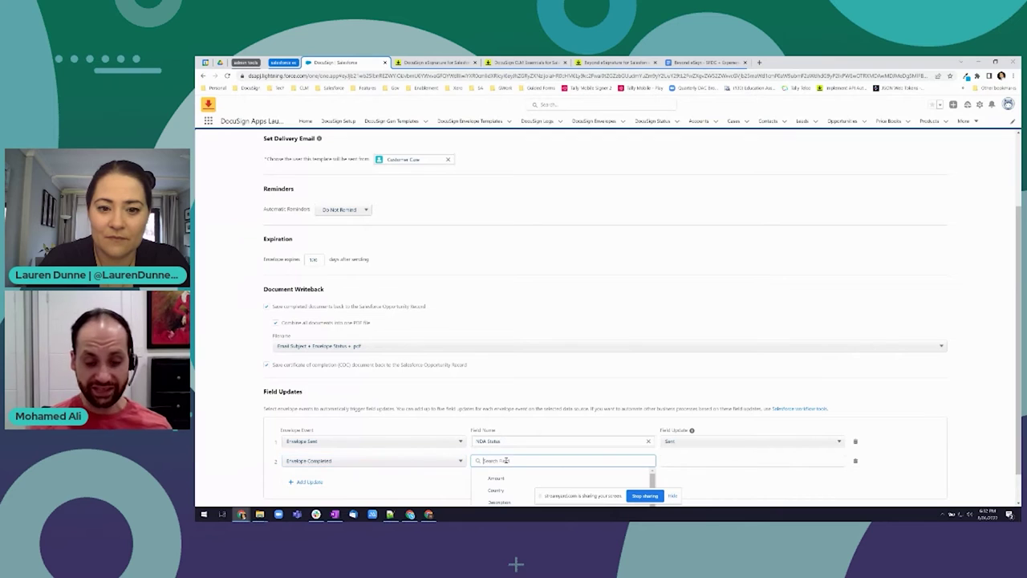
type("NDA")
left_click(504, 479)
left_click(704, 461)
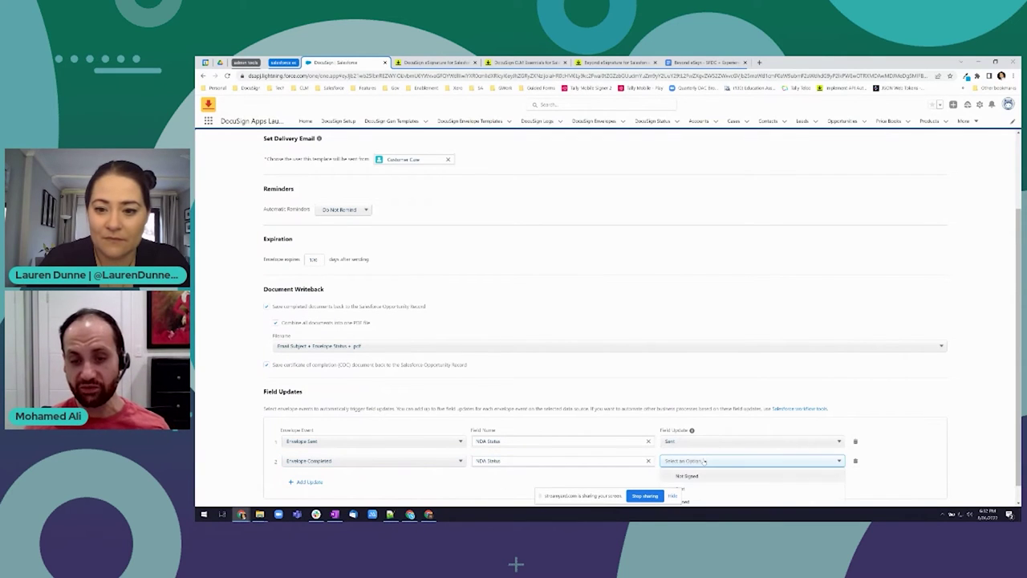
left_click(704, 501)
scroll(755, 449, "down", 1)
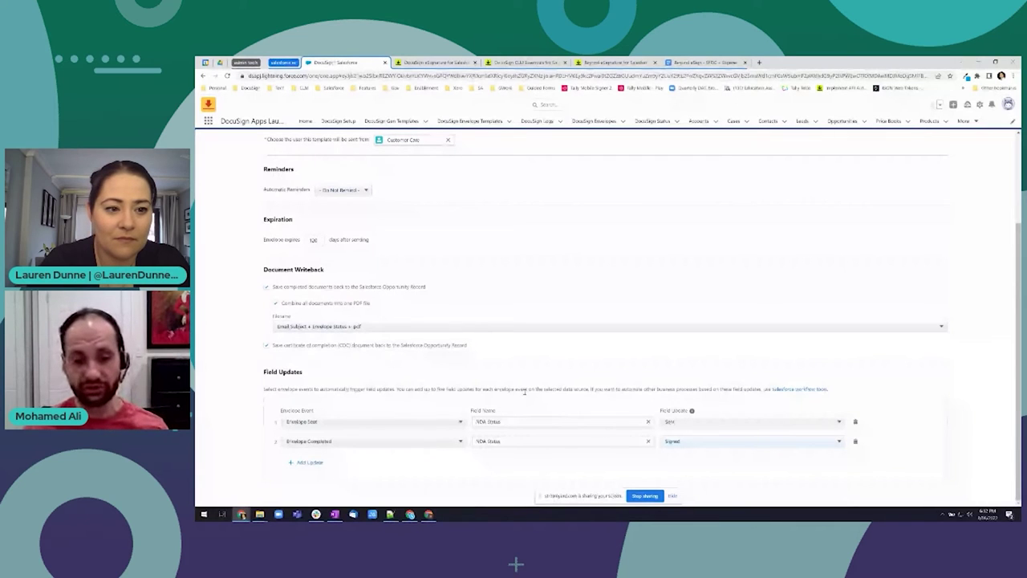
Continue to the custom button setup, add the Send NDA button to the Opportunity Layout, and save and finish the template.
scroll(775, 391, "up", 3)
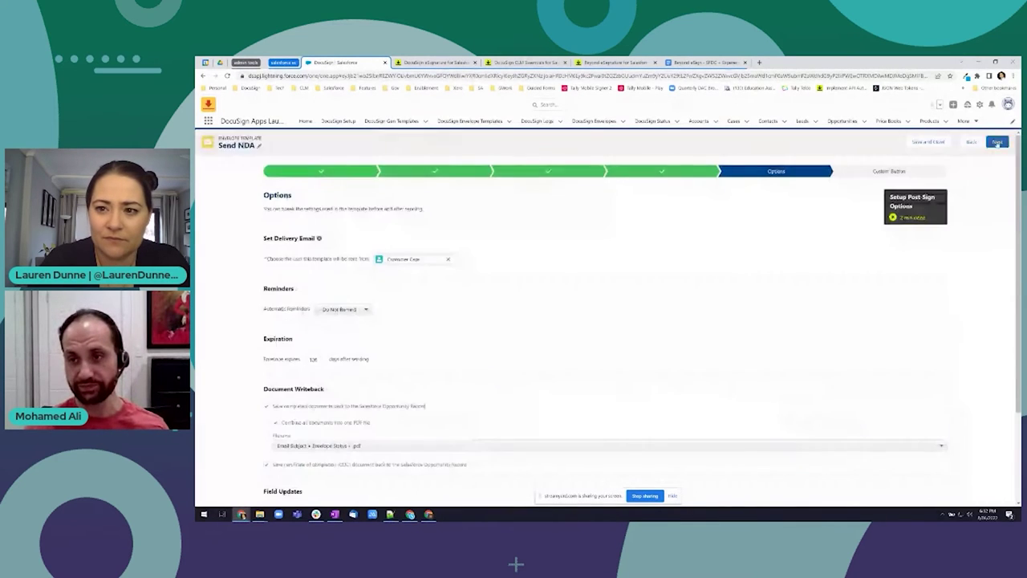
left_click(995, 142)
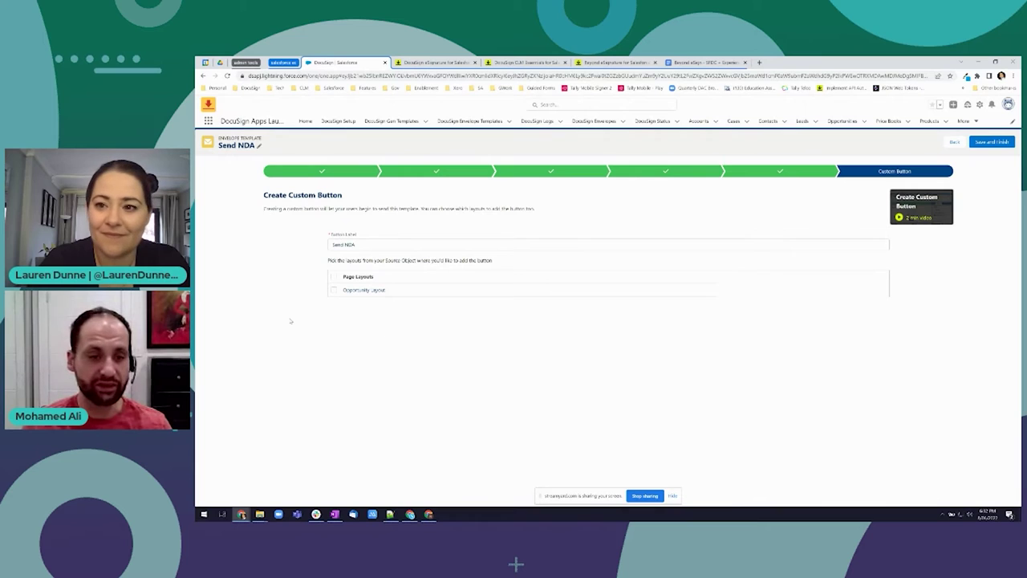
left_click(334, 290)
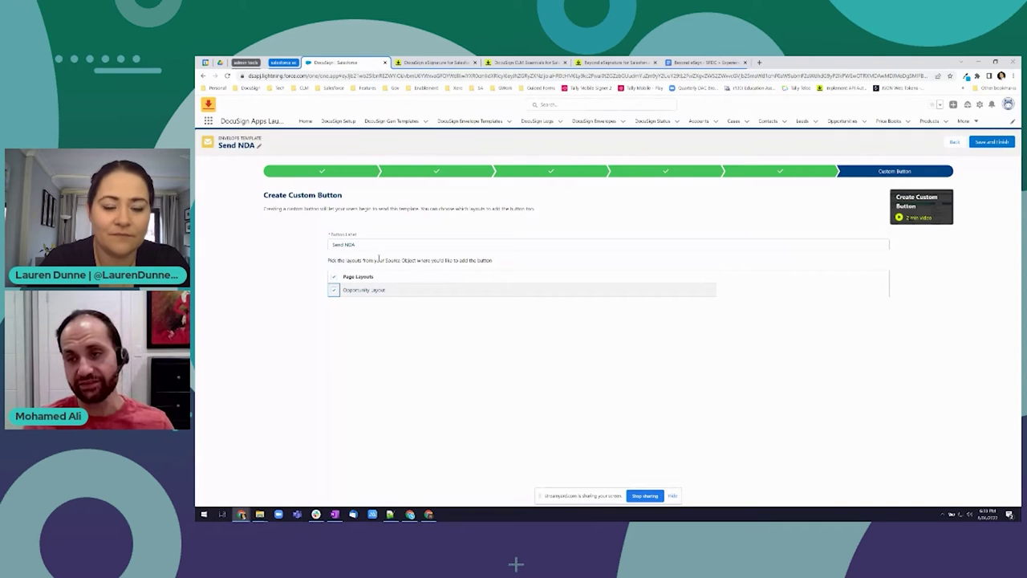
left_click(983, 145)
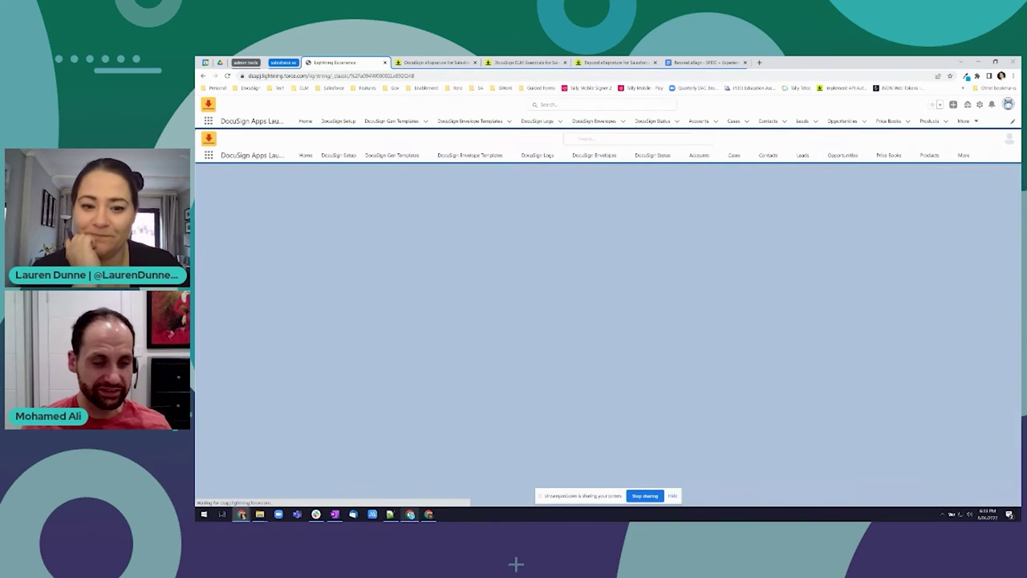
Switch to the Tally partner site, reload the Partner ABC - 1000 Widgets opportunity and launch its Send NDA action.
mouse_move(411, 513)
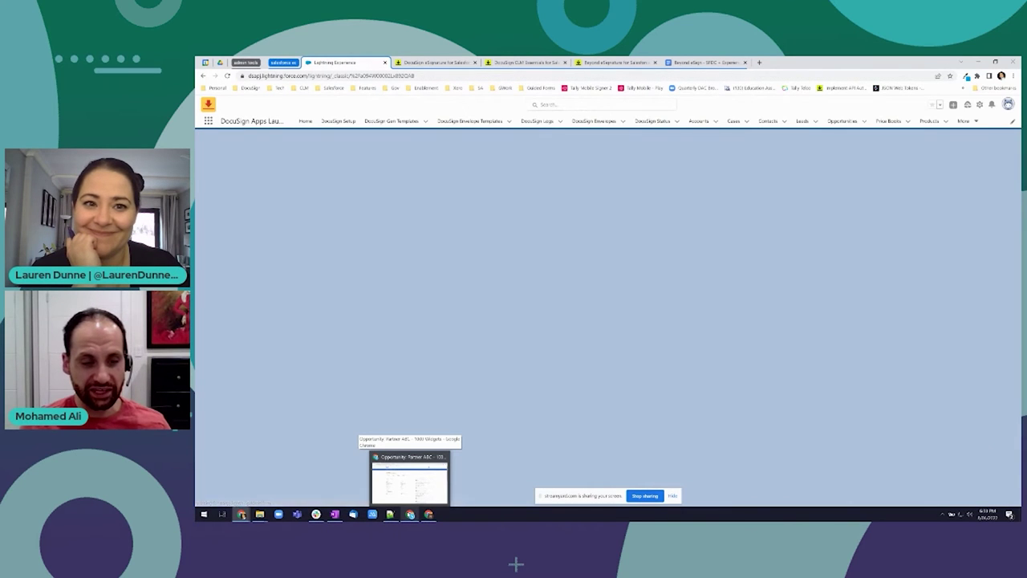
left_click(409, 480)
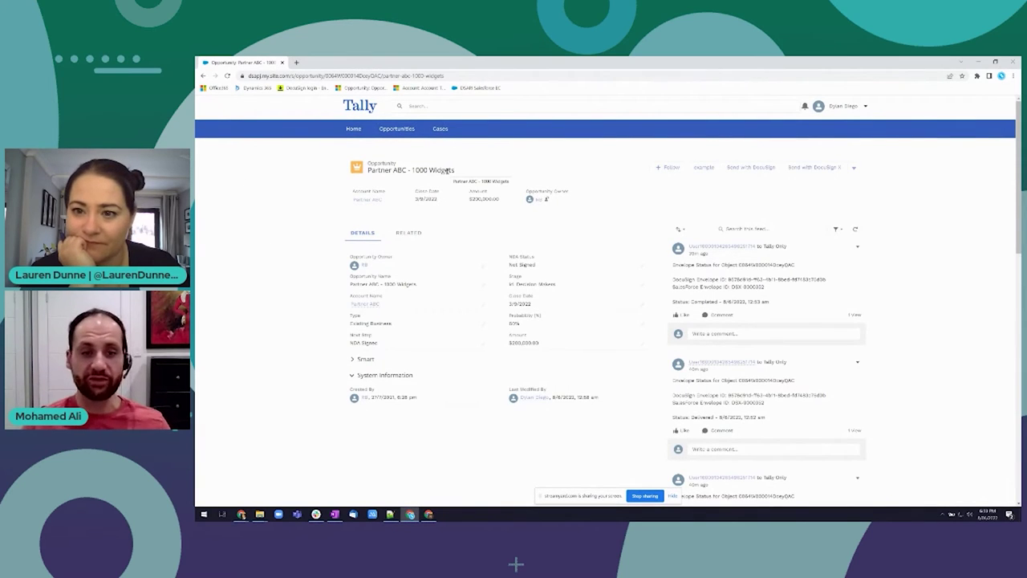
left_click(227, 75)
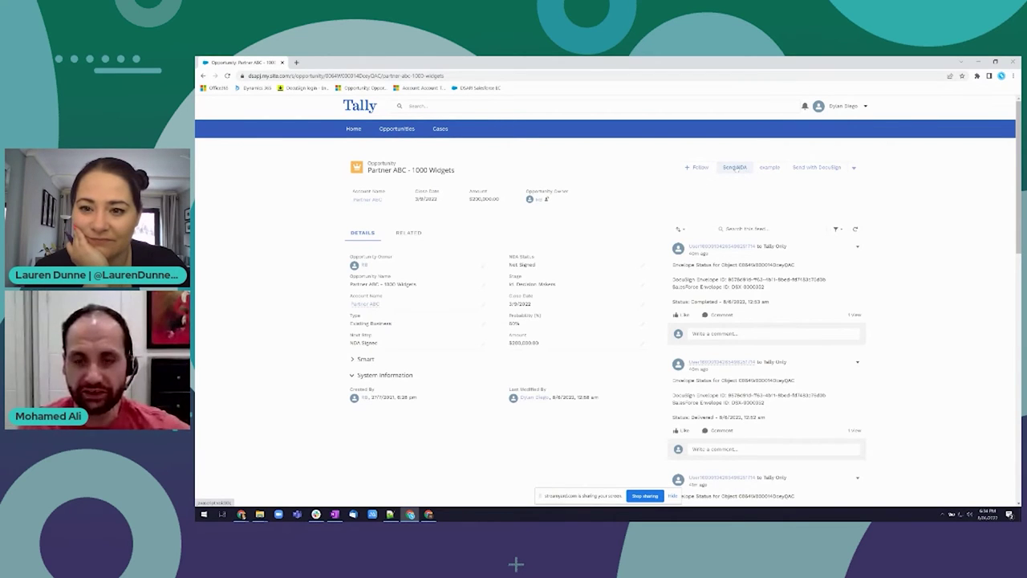
left_click(735, 167)
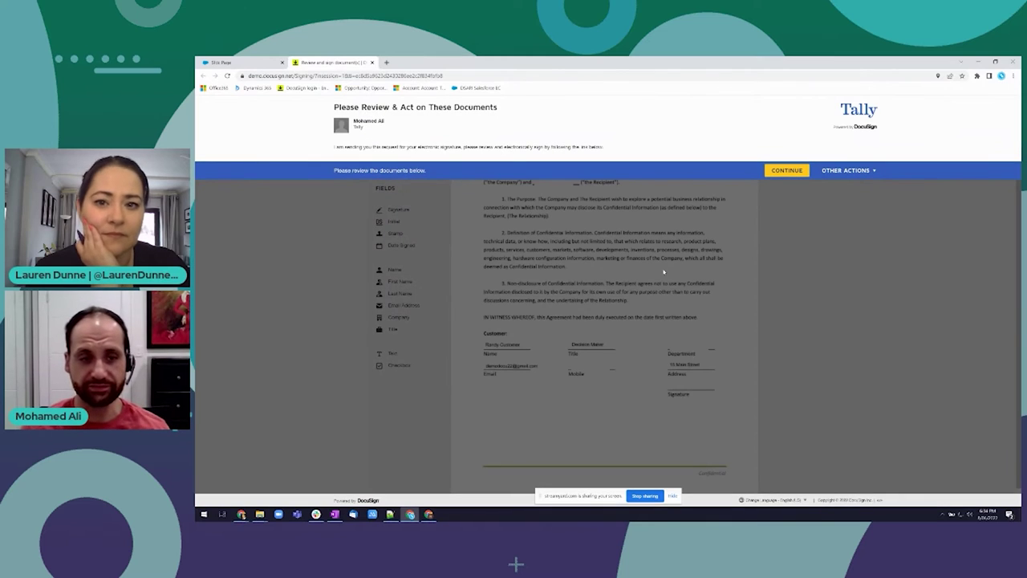
Continue to the Non-Disclosure Agreement, review the merged Customer fields and finish the envelope to send it on.
left_click(786, 170)
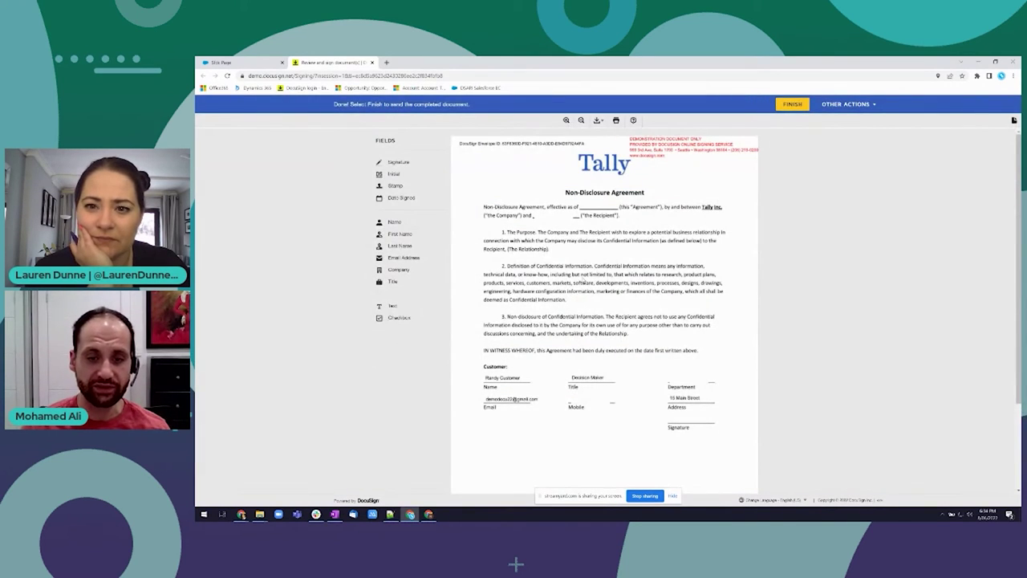
scroll(627, 264, "down", 3)
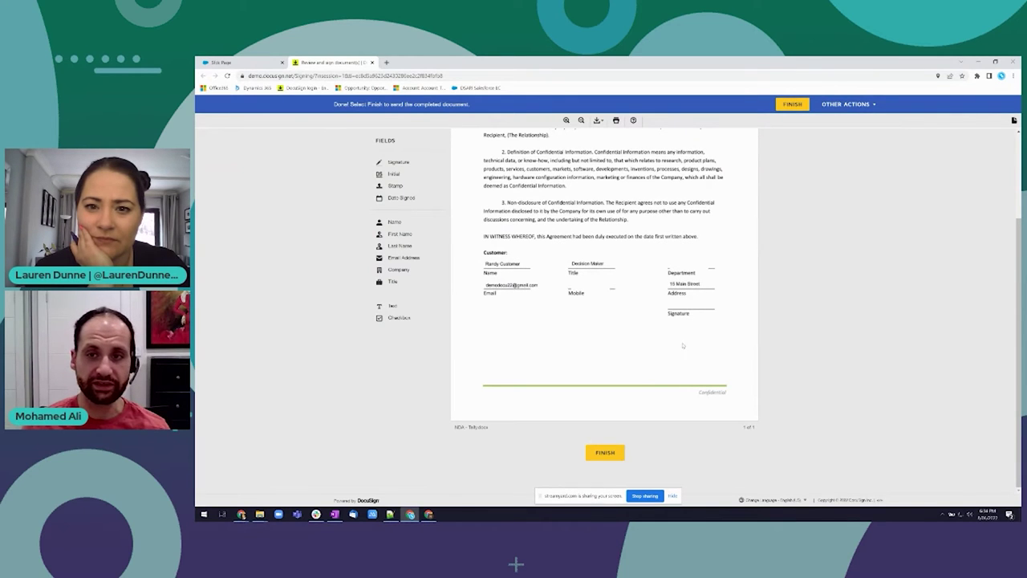
left_click(793, 104)
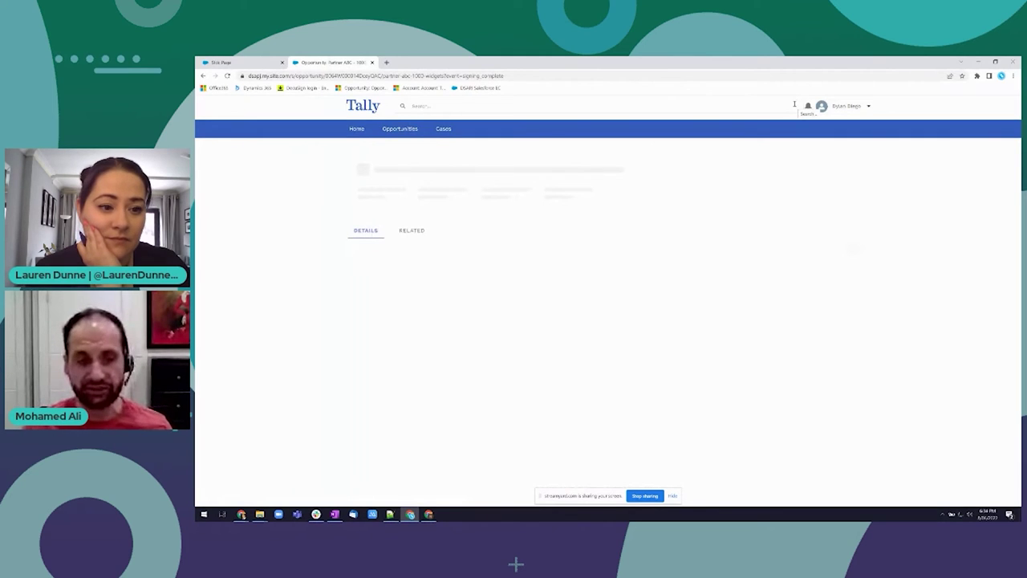
Switch to the customer's Gmail inbox, open the newest NDA for Partner ABC email and highlight Partner ABC in its subject.
left_click(429, 514)
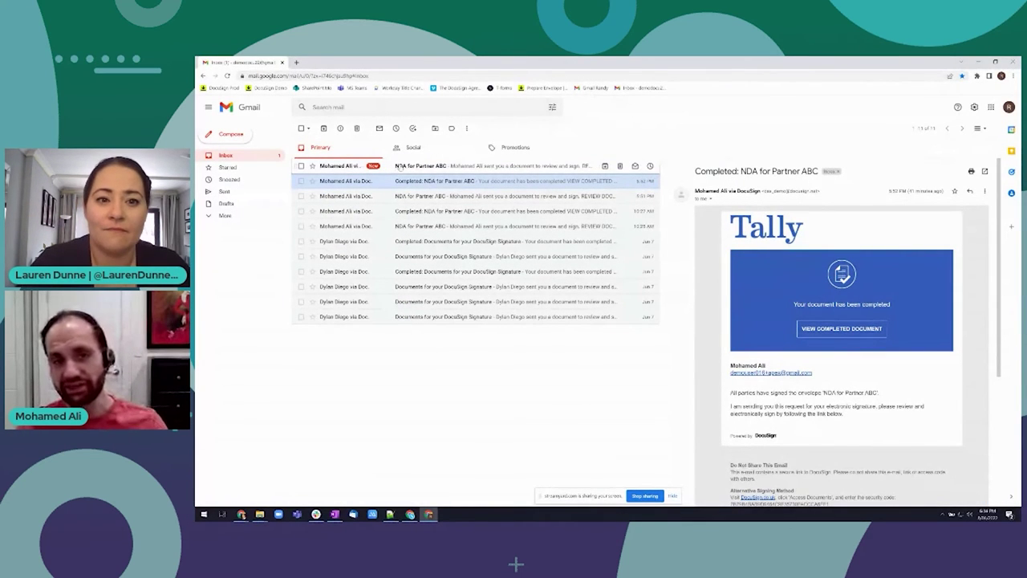
left_click(399, 166)
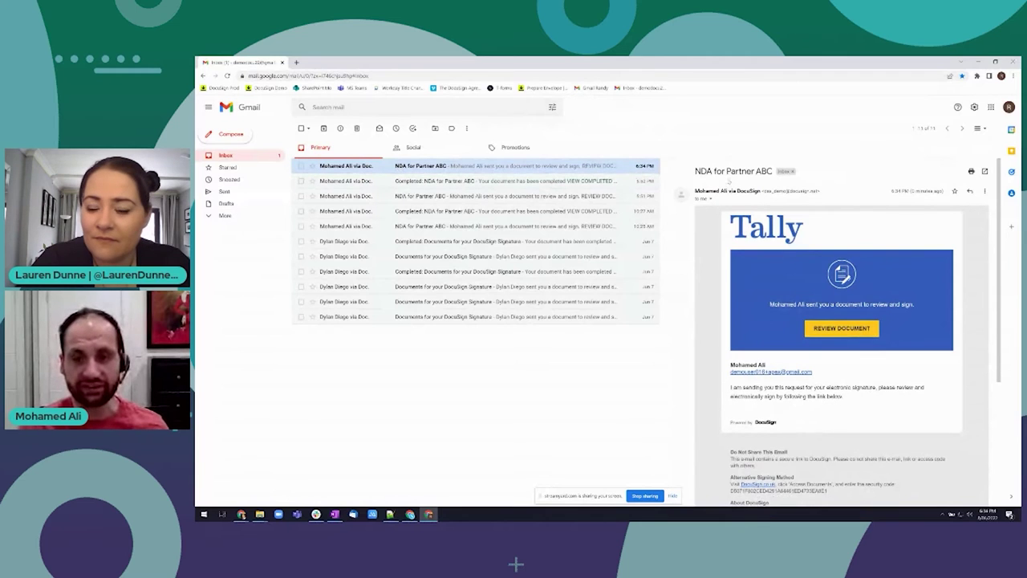
left_click_drag(726, 171, 773, 172)
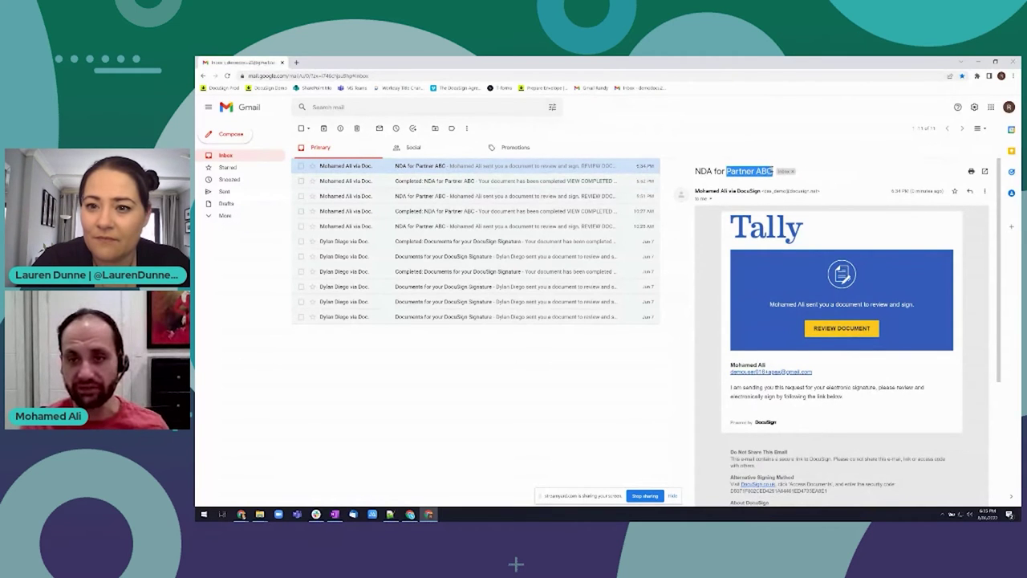
Open the NDA document from the email, agree to use electronic records and signatures, and continue to the agreement.
left_click(773, 171)
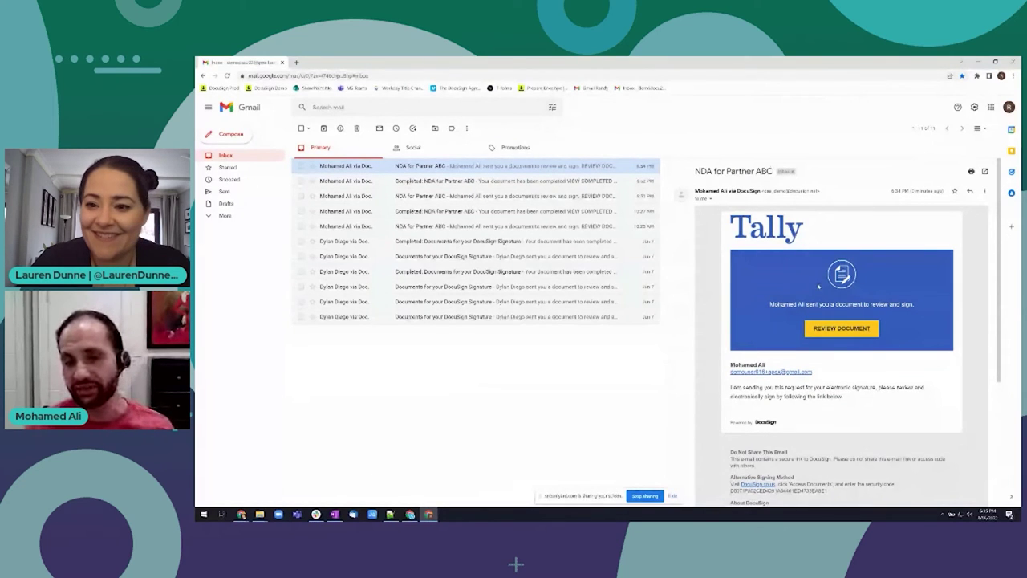
left_click(828, 335)
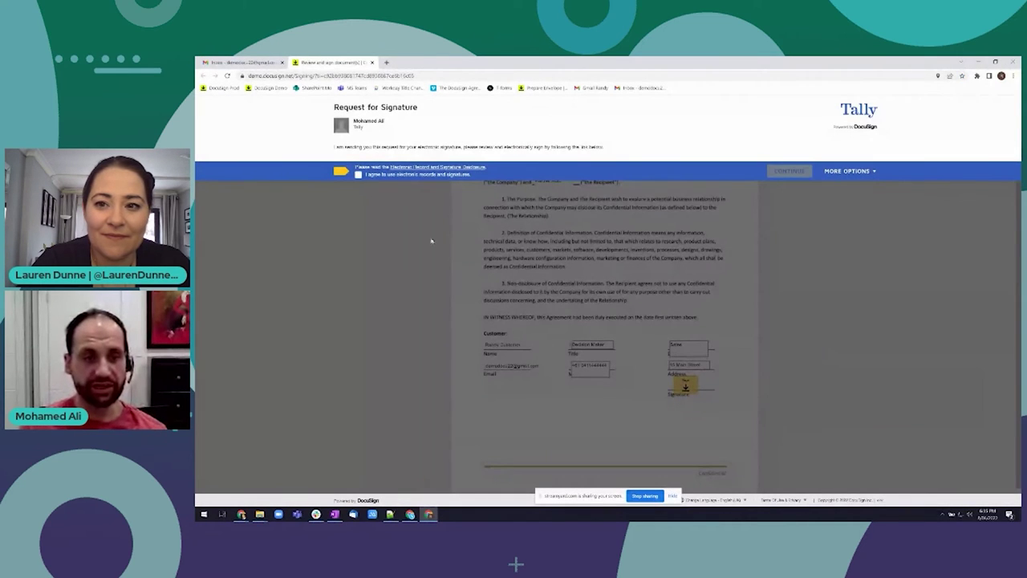
left_click(386, 175)
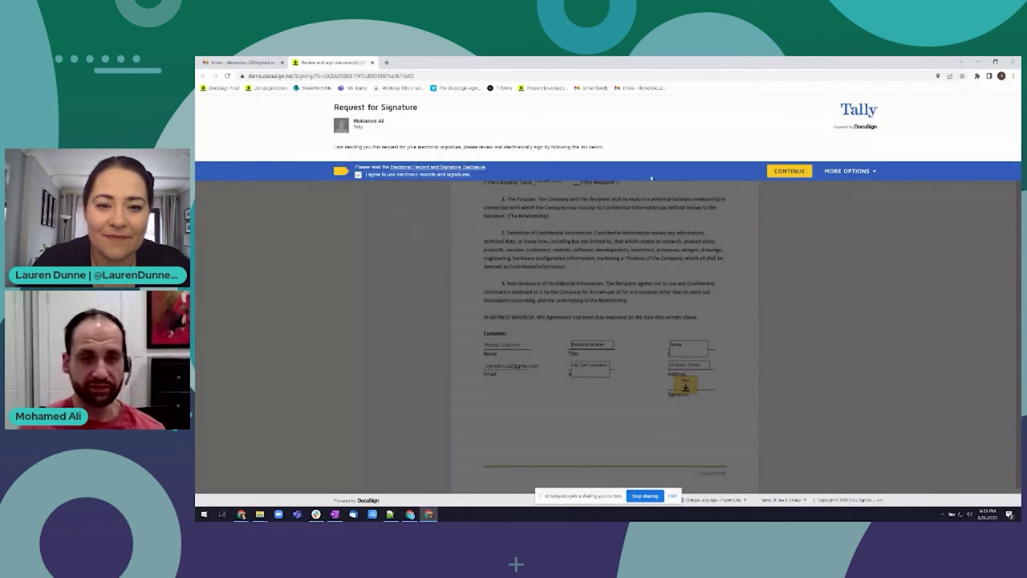
left_click(777, 171)
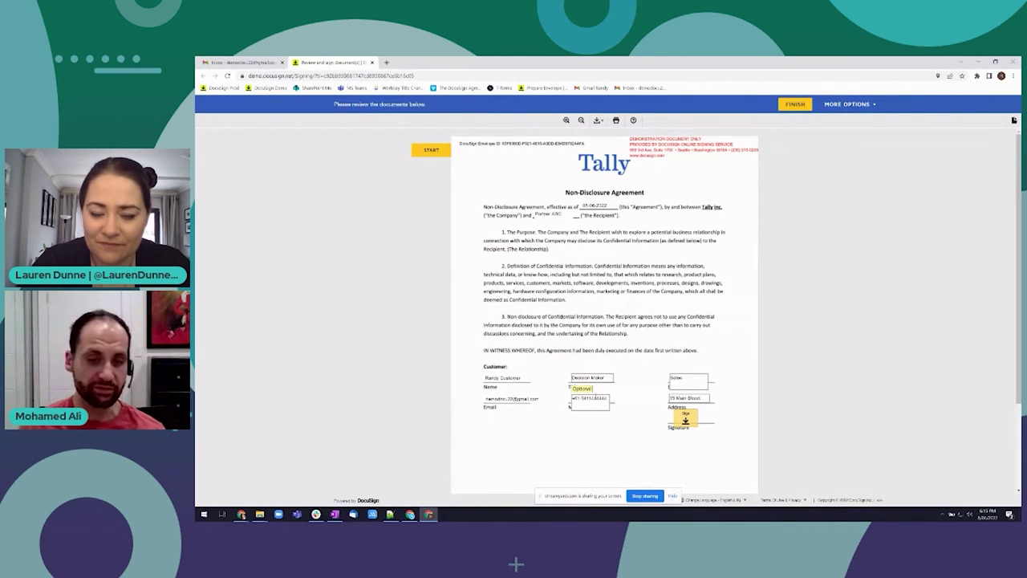
Change the ending digits of the customer's mobile number in the agreement, then adopt the preselected signature and sign the Signature field.
left_click_drag(590, 398, 632, 399)
key("BackSpace")
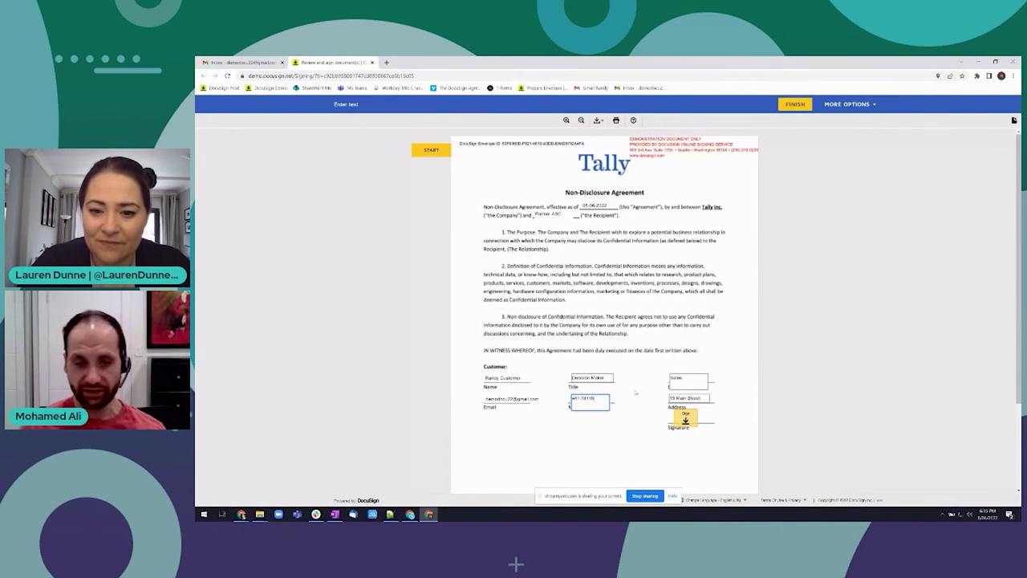
left_click(635, 392)
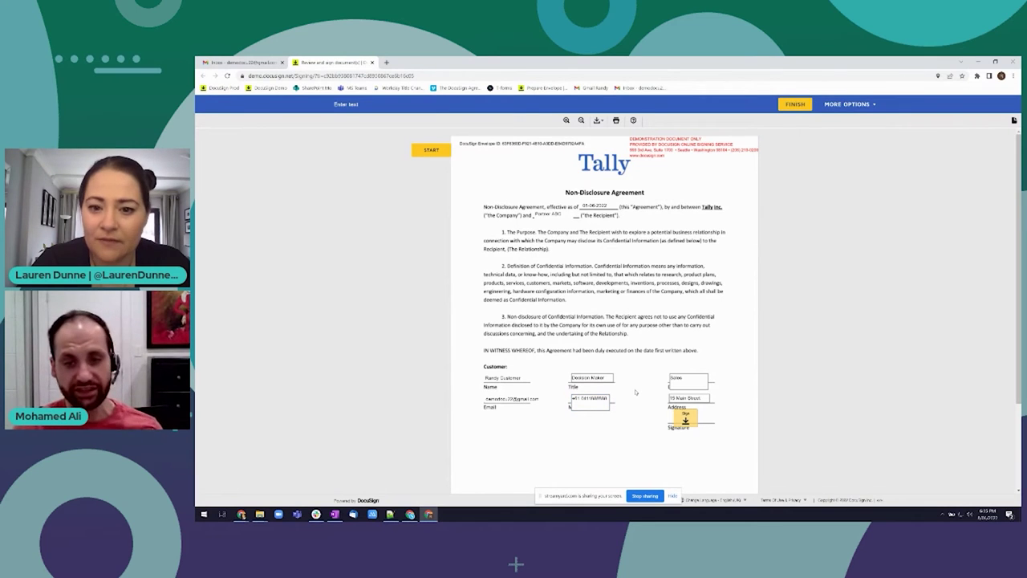
left_click(685, 419)
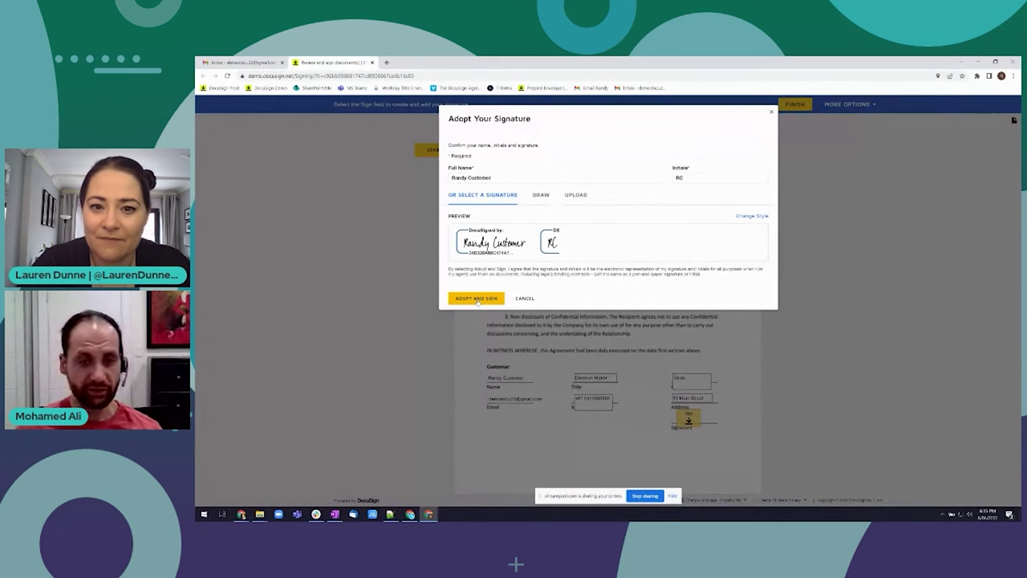
left_click(478, 299)
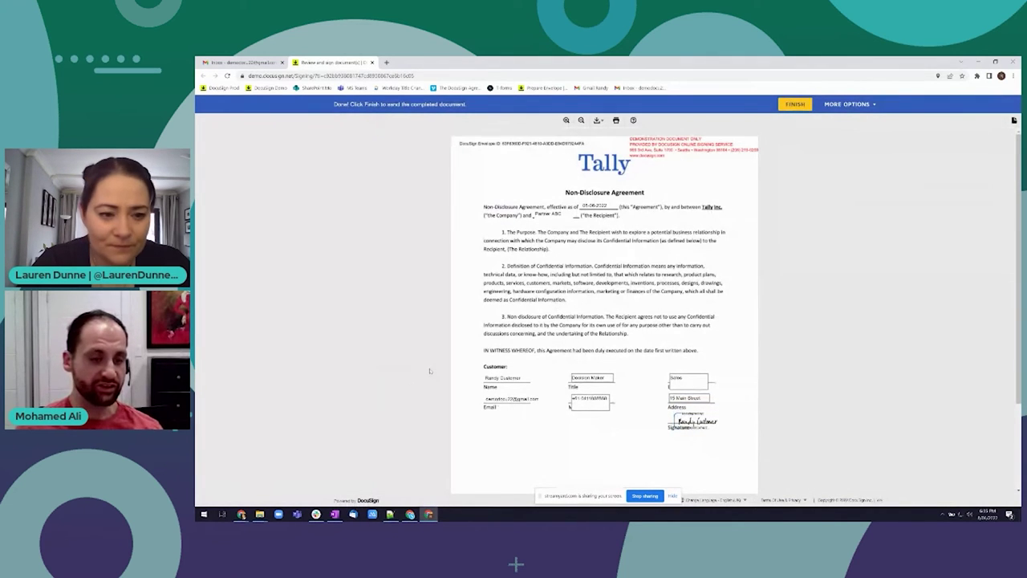
Switch to the Tally partner site, reload the Partner ABC - 1000 Widgets opportunity and highlight the newest envelope status in the feed.
left_click(410, 513)
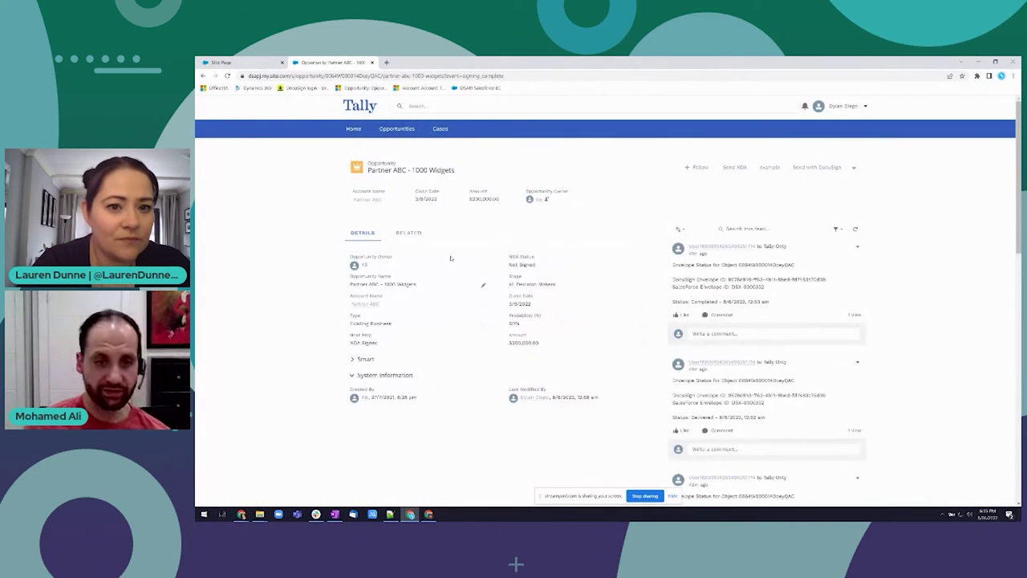
left_click(227, 75)
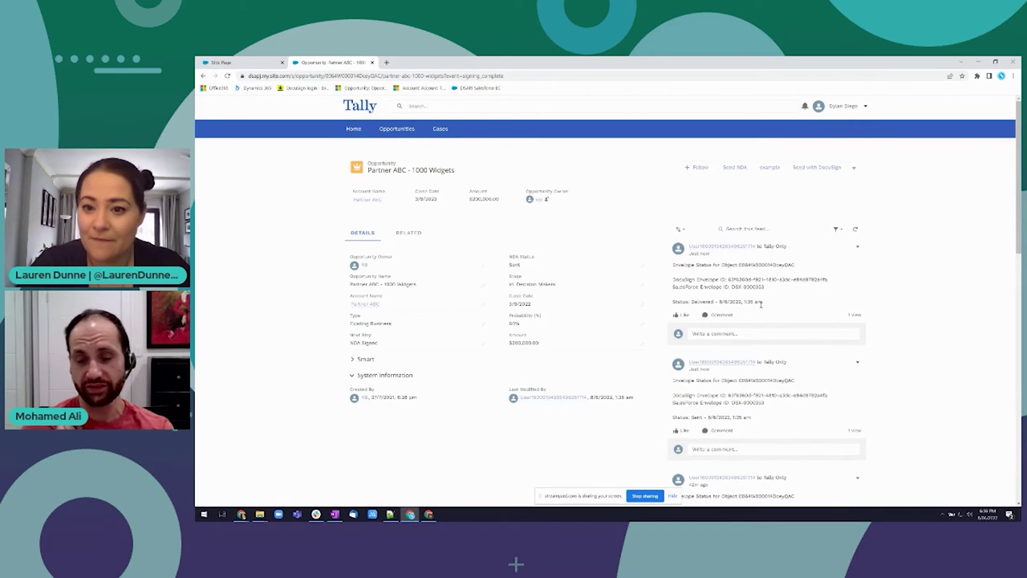
left_click_drag(763, 302, 672, 302)
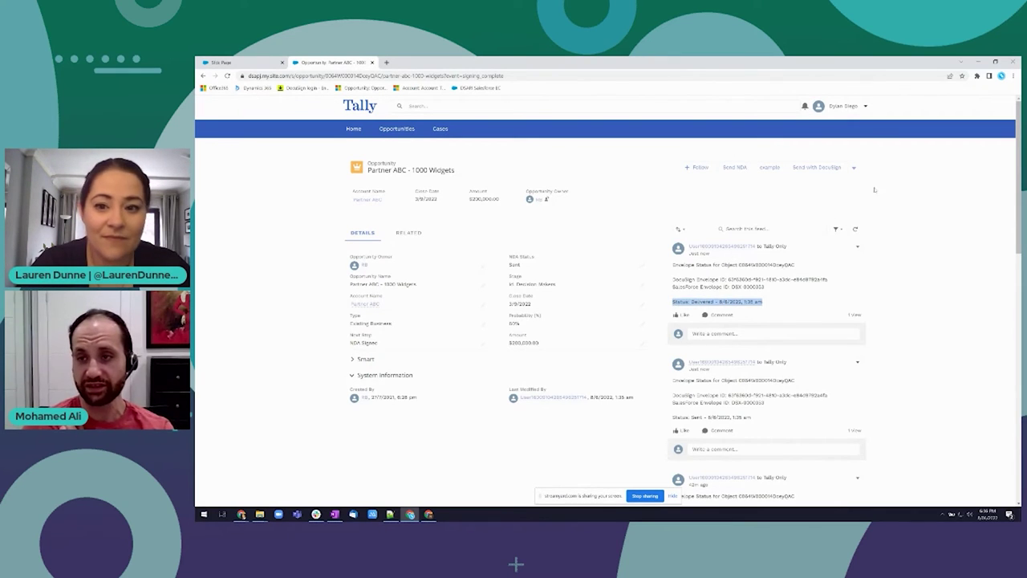
Return to the customer's signing page, finish signing the Non-Disclosure Agreement, continue past the completion dialog and close the signing page.
left_click(978, 62)
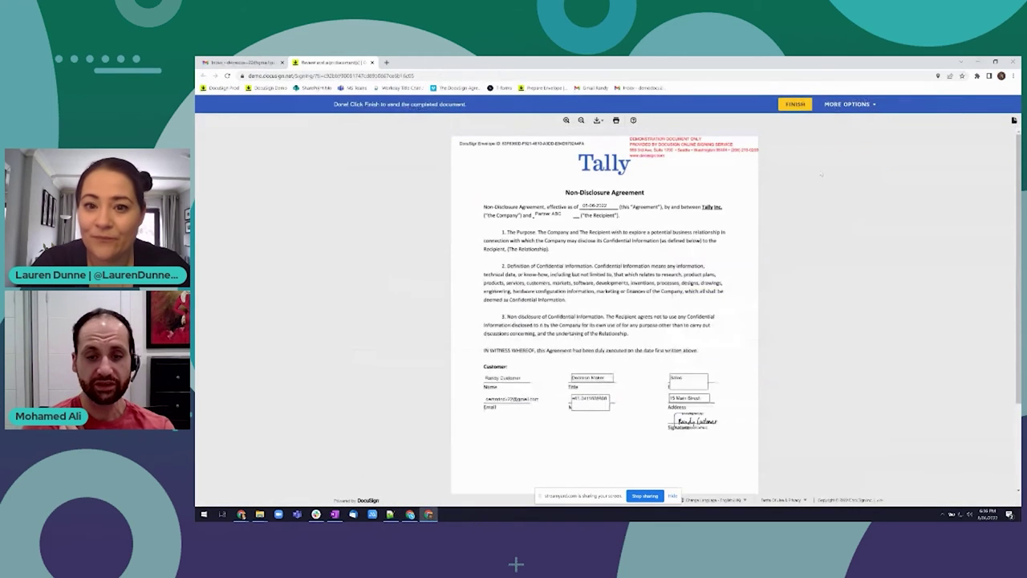
left_click(793, 105)
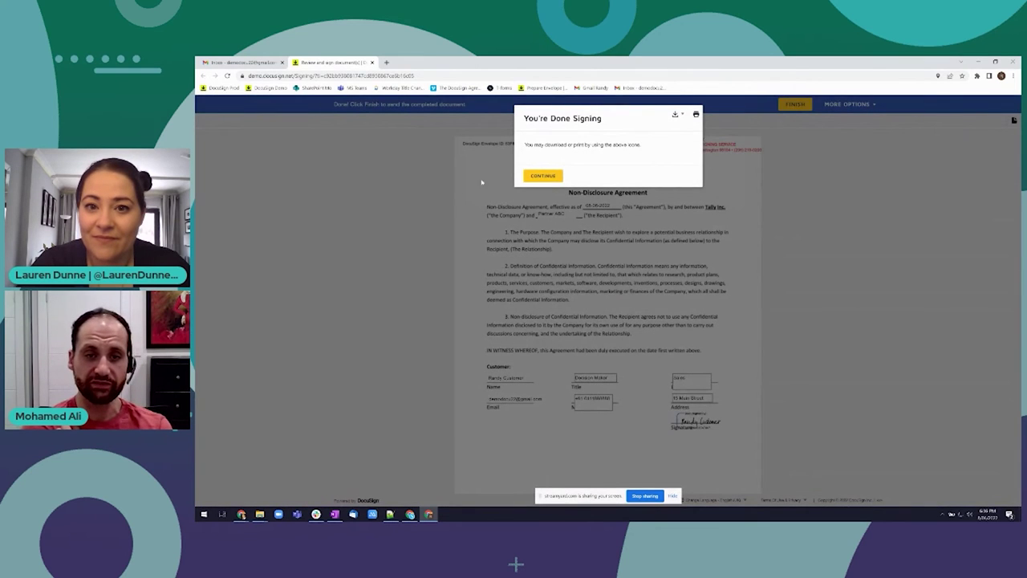
left_click(542, 175)
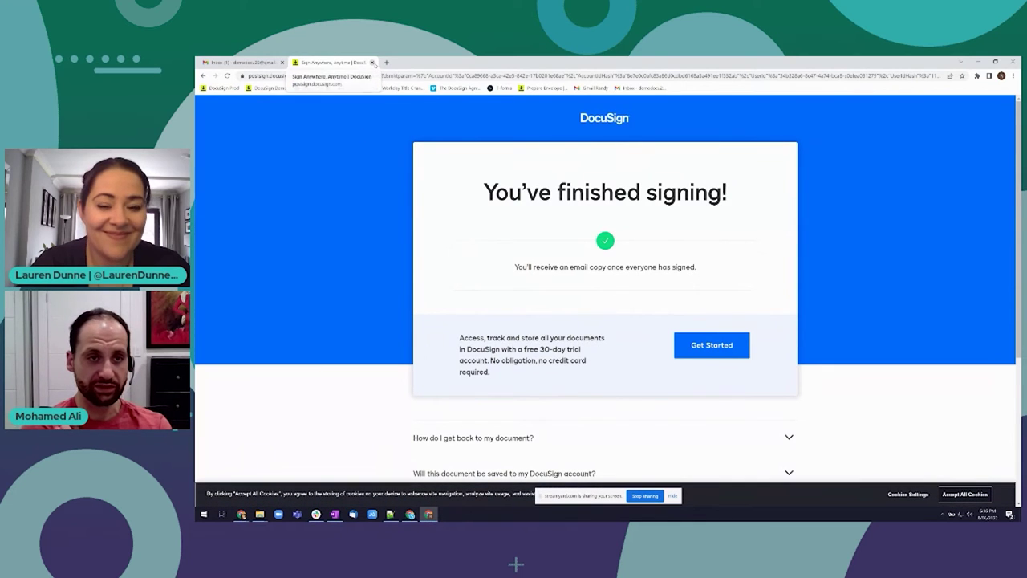
left_click(371, 62)
Open the Completed: NDA for Partner ABC email, review the completed document from its link and close the document.
left_click(461, 165)
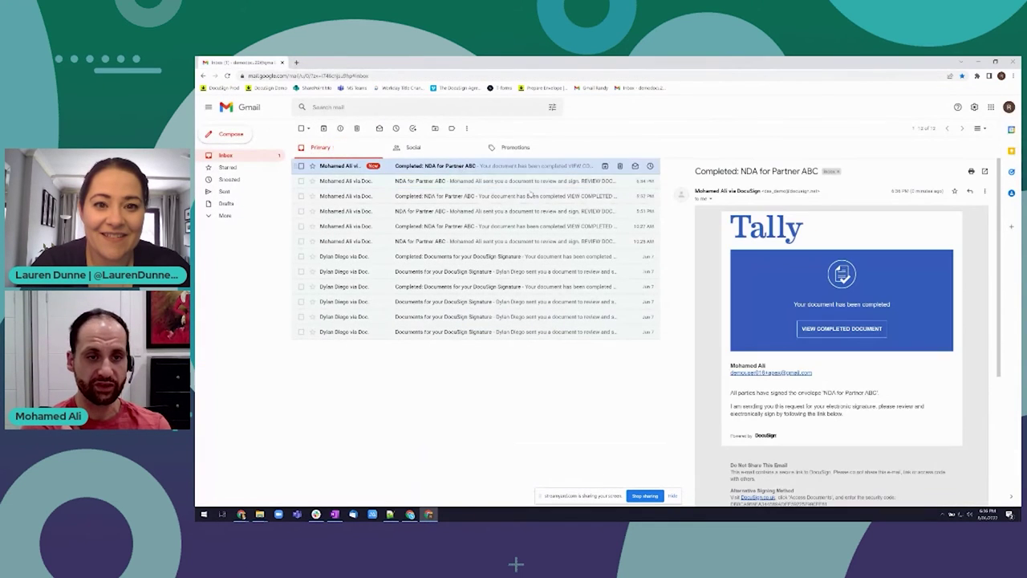
left_click(852, 331)
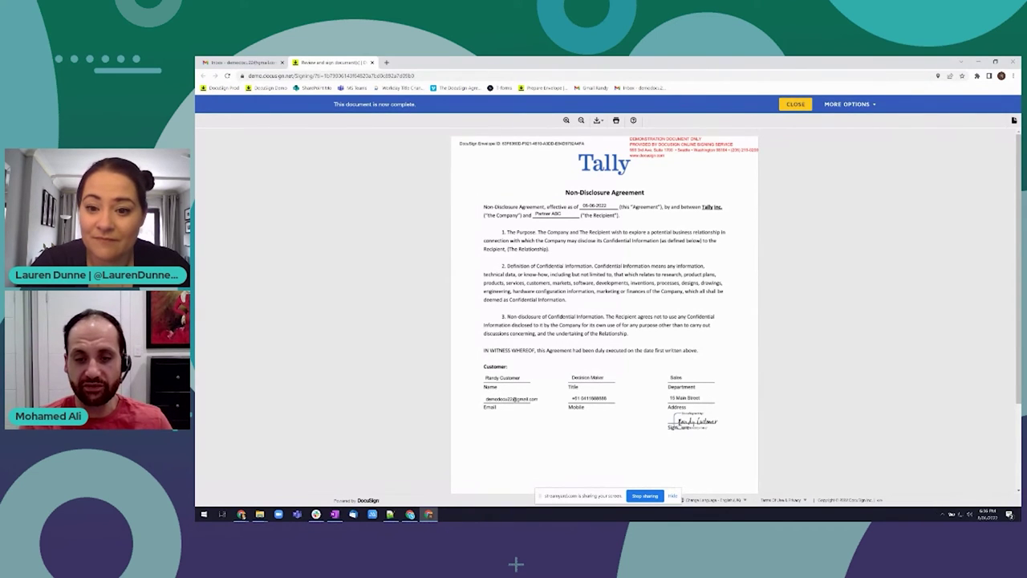
mouse_move(683, 427)
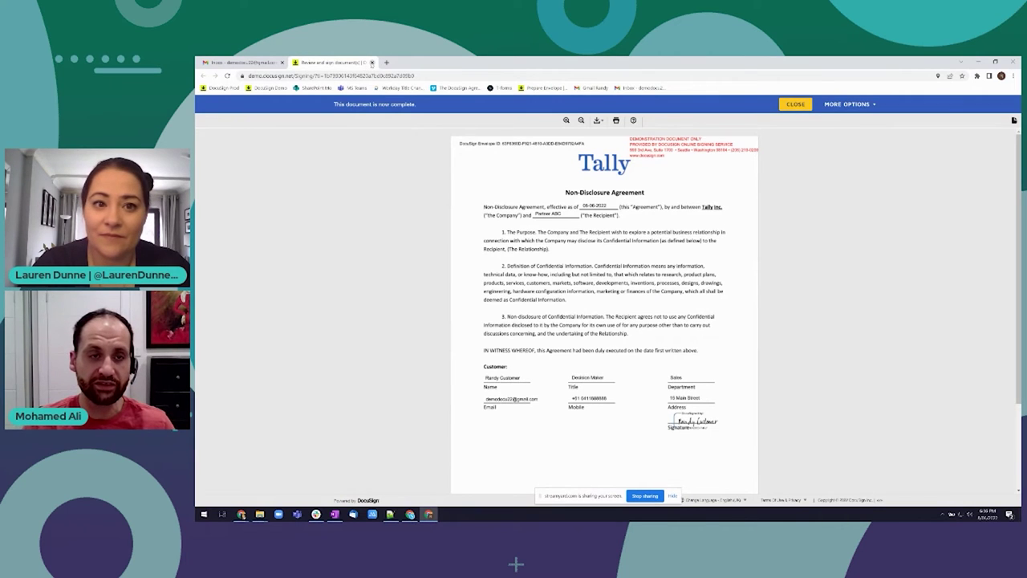
left_click(372, 62)
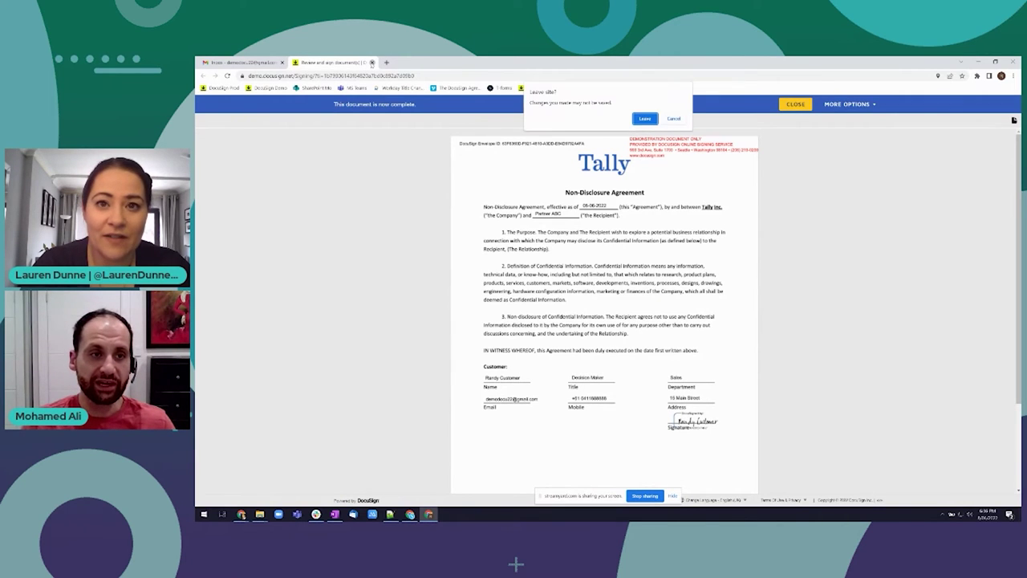
left_click(671, 119)
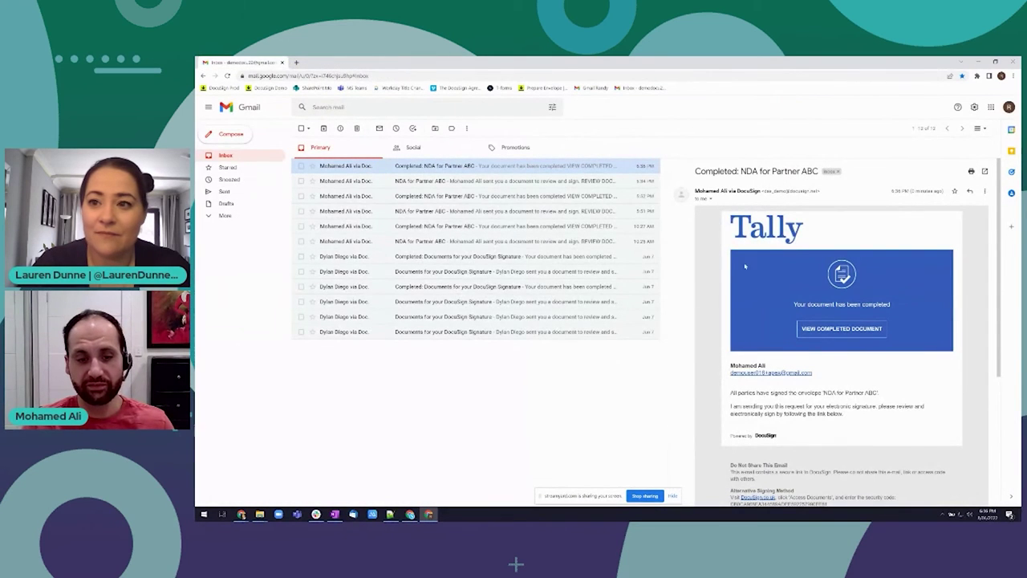
Switch to the Tally partner site, review NDA for Partner ABC_completed.pdf and its Certificate of Completion from the opportunity's related attachments, and close the preview.
key("alt+Tab")
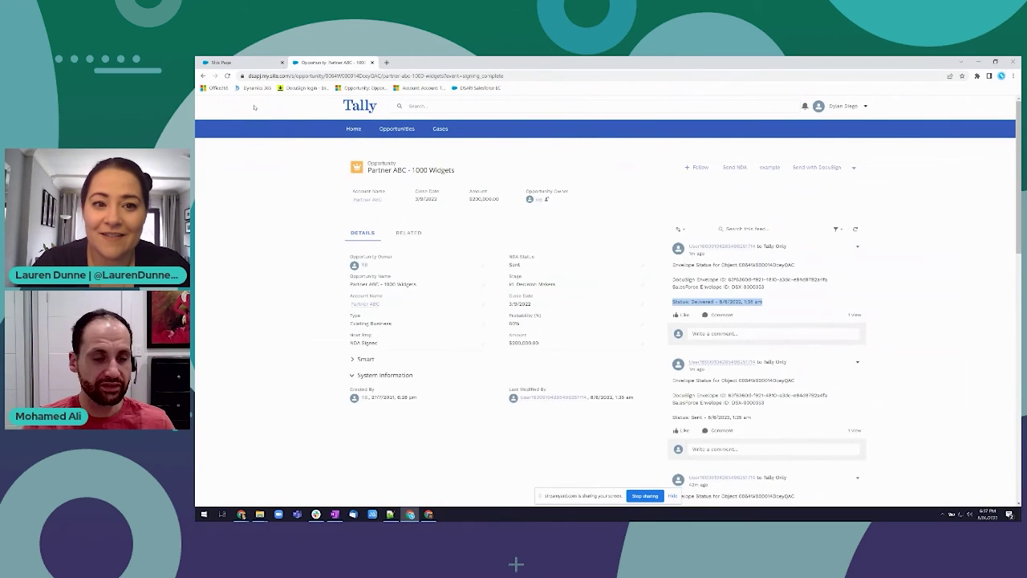
left_click(409, 233)
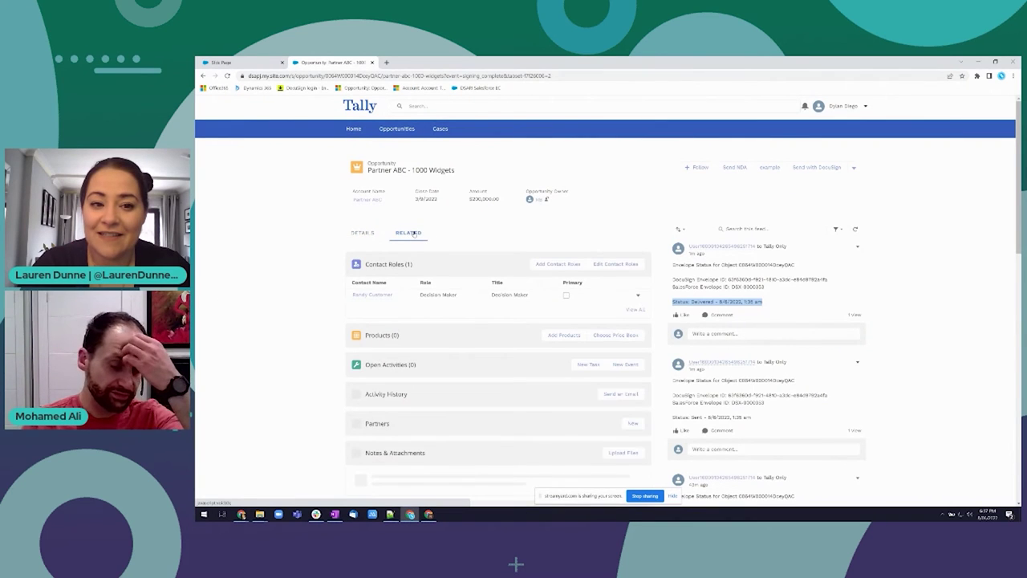
scroll(463, 415, "down", 1)
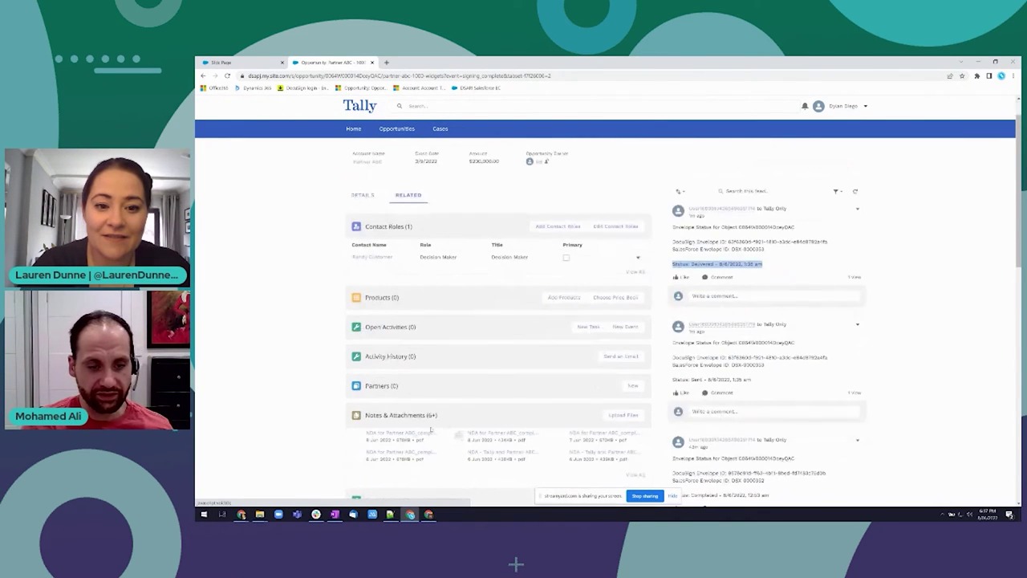
left_click(386, 436)
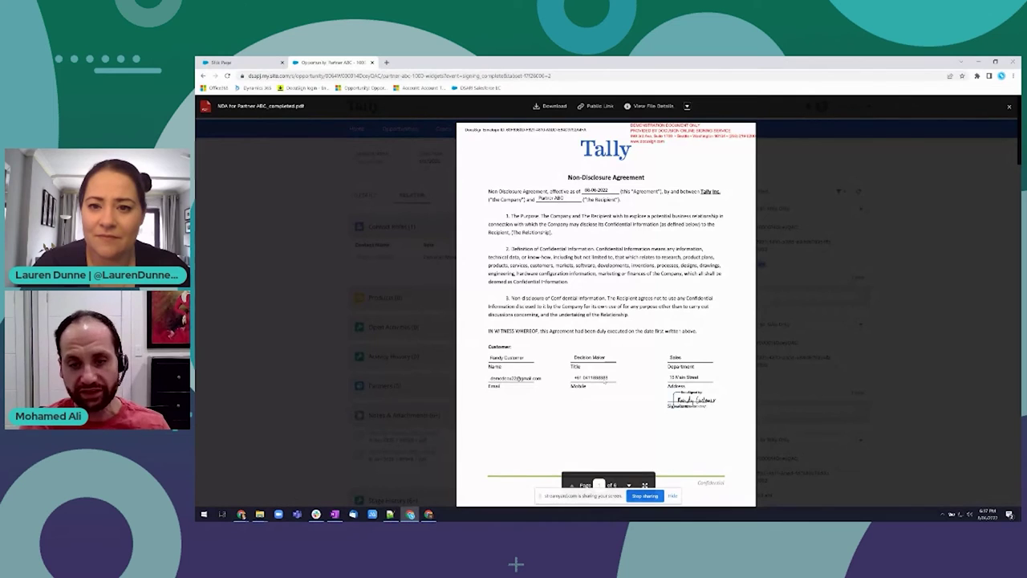
scroll(604, 379, "down", 5)
scroll(604, 382, "down", 1)
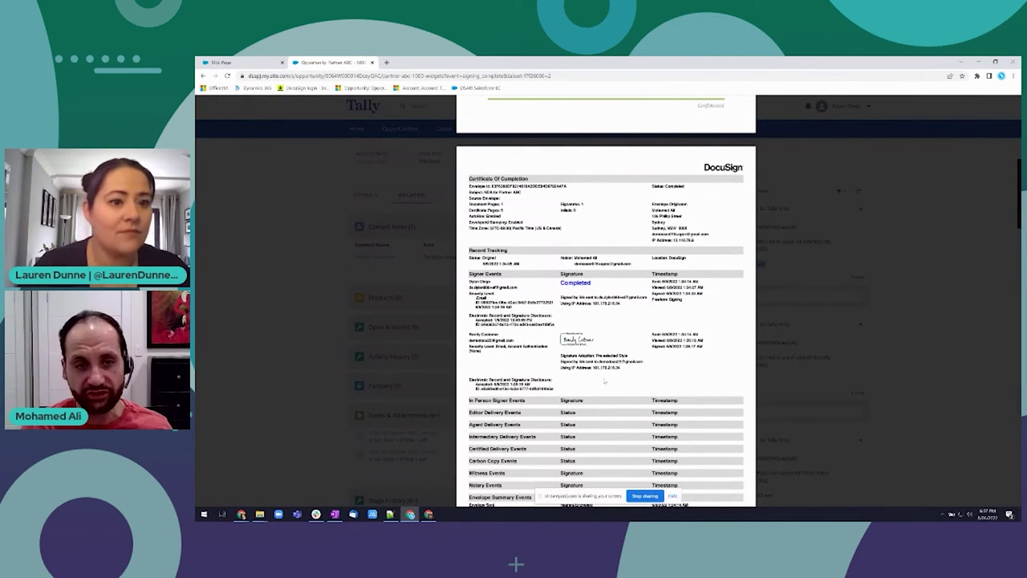
scroll(604, 382, "down", 1)
scroll(659, 274, "up", 10)
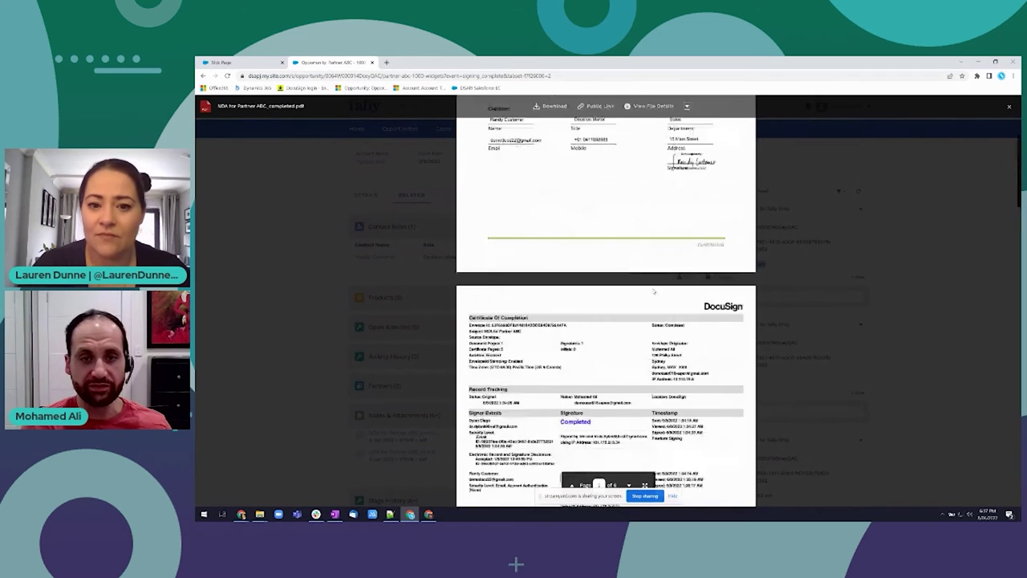
left_click(397, 271)
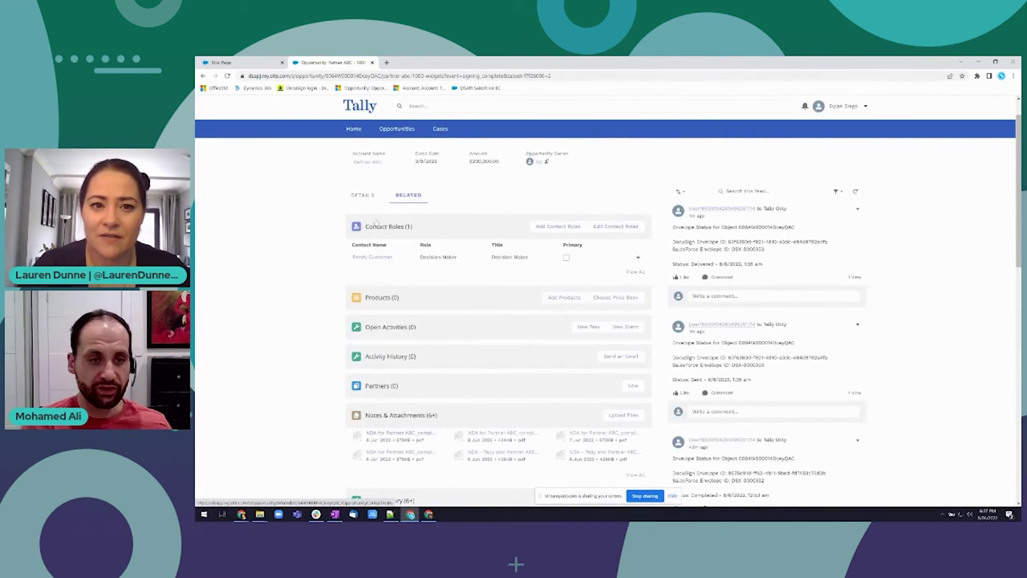
Show the opportunity's details and highlight its NDA Status value, then reload the page and check the newest envelope status in the feed.
left_click(363, 195)
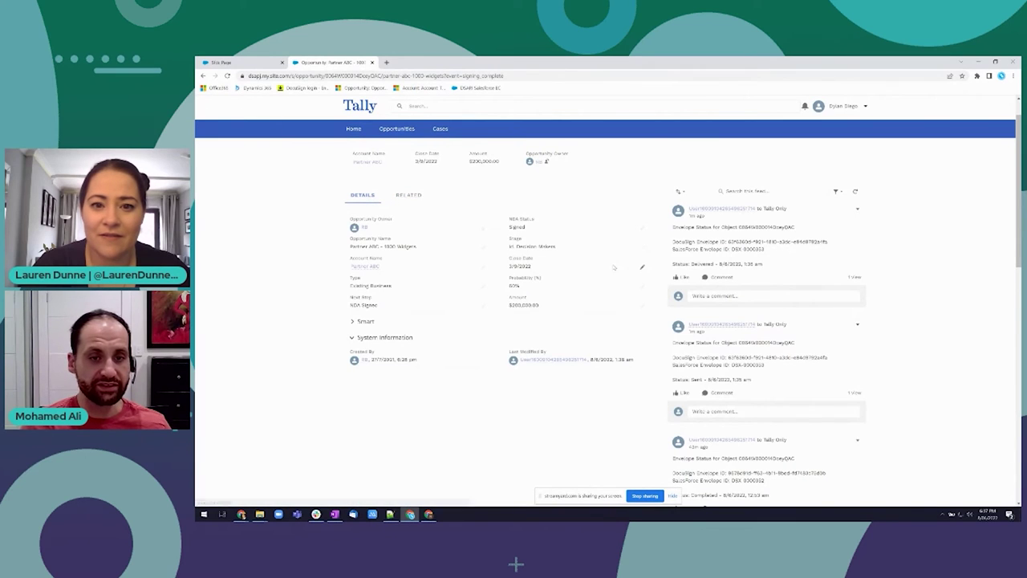
left_click_drag(508, 227, 544, 227)
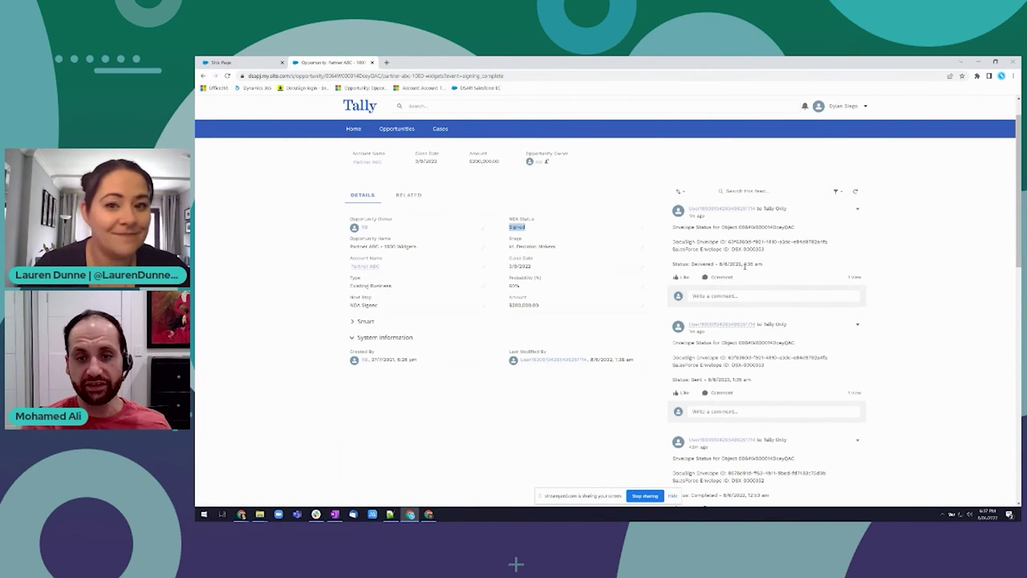
left_click(228, 76)
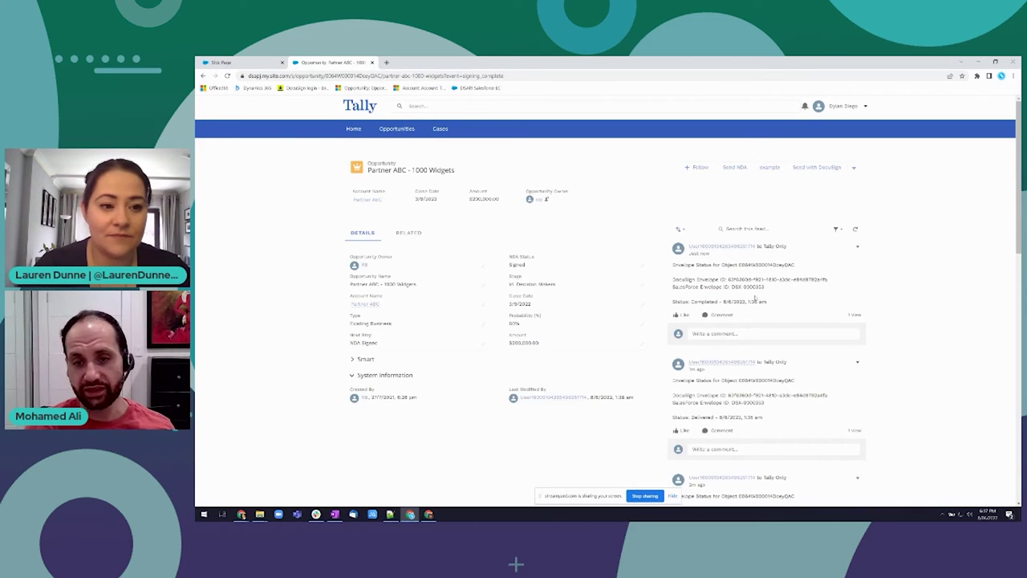
double_click(691, 303)
left_click(702, 302)
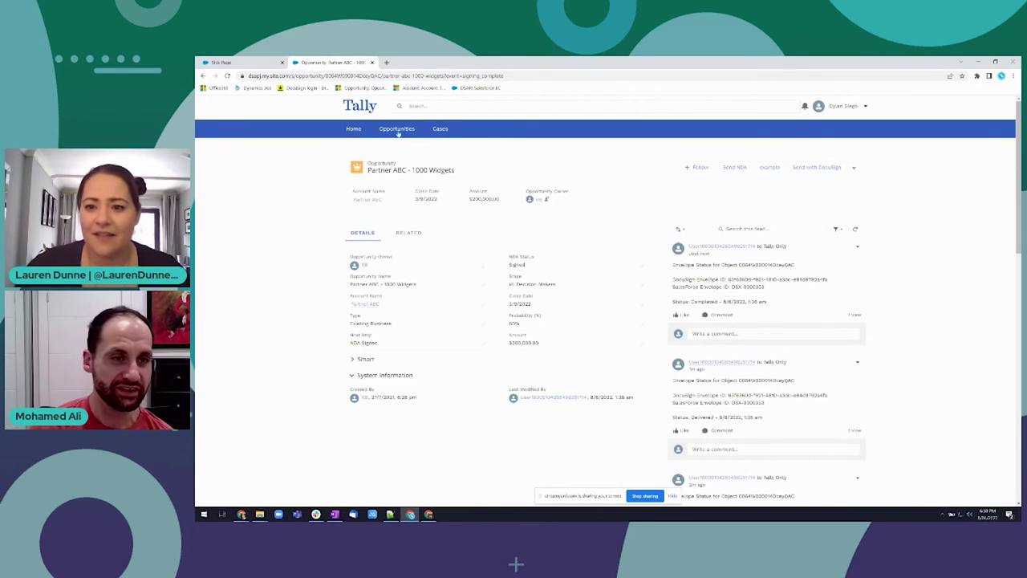
Close the spare Site Page, switch to Salesforce, find Flows in Setup by searching for flow, and open the Envelope Status Chatter flow.
left_click(282, 62)
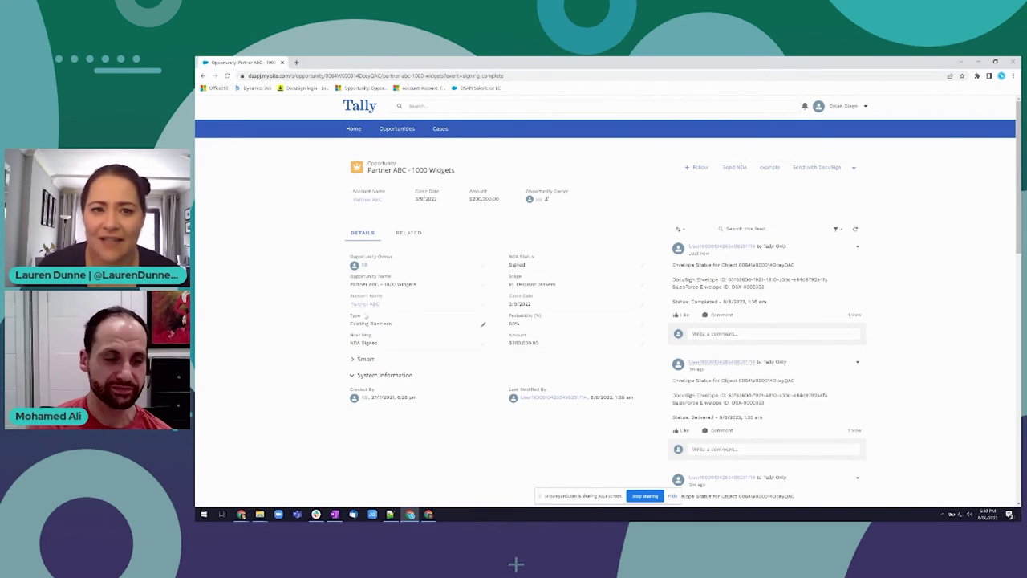
mouse_move(241, 514)
left_click(234, 496)
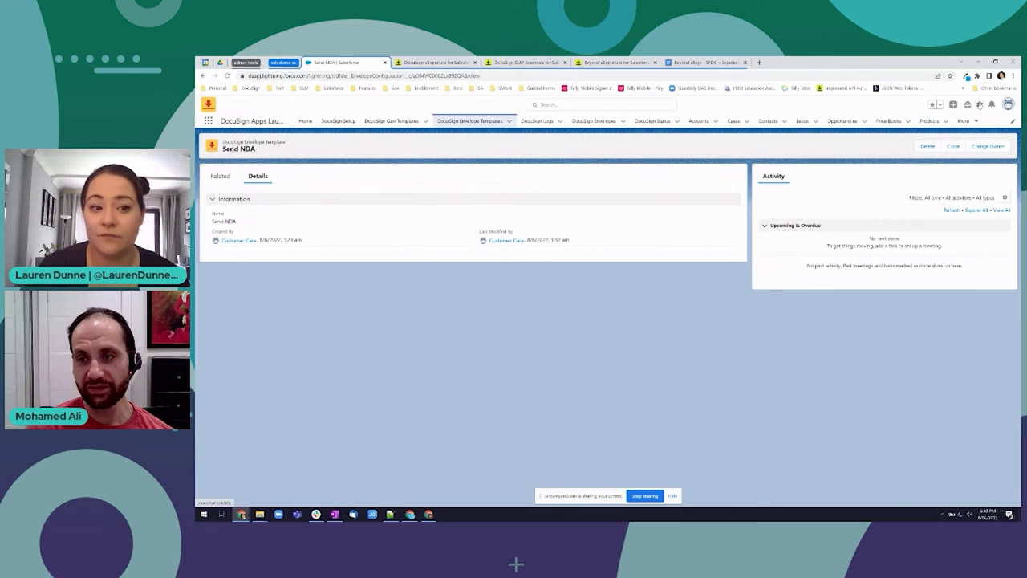
left_click(980, 104)
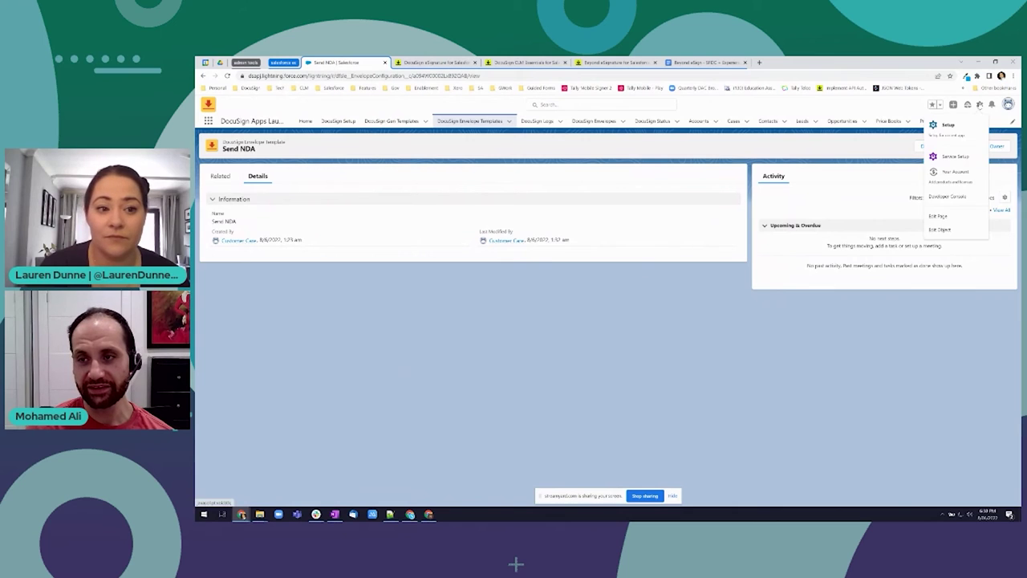
left_click(957, 129)
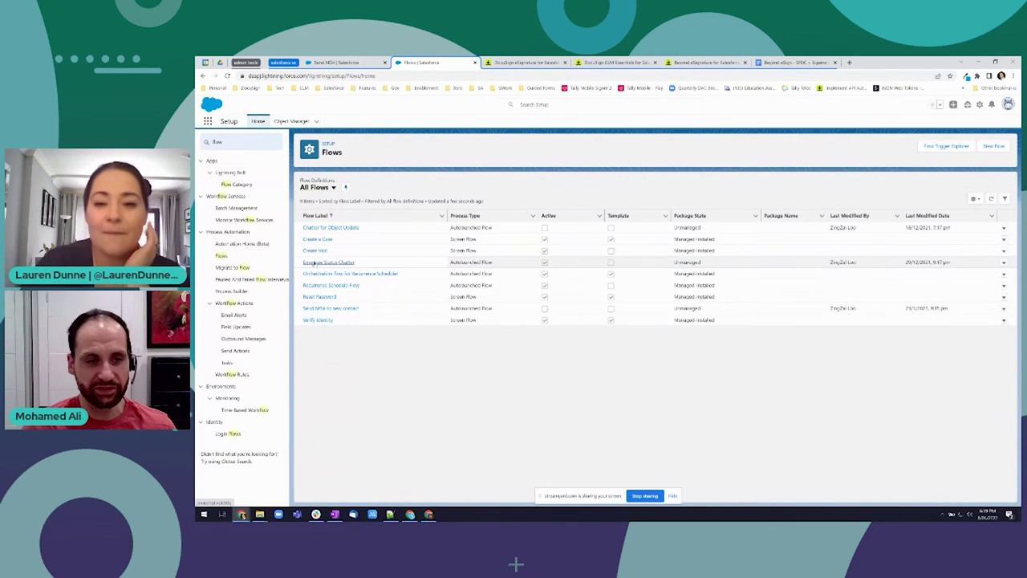
left_click(314, 265)
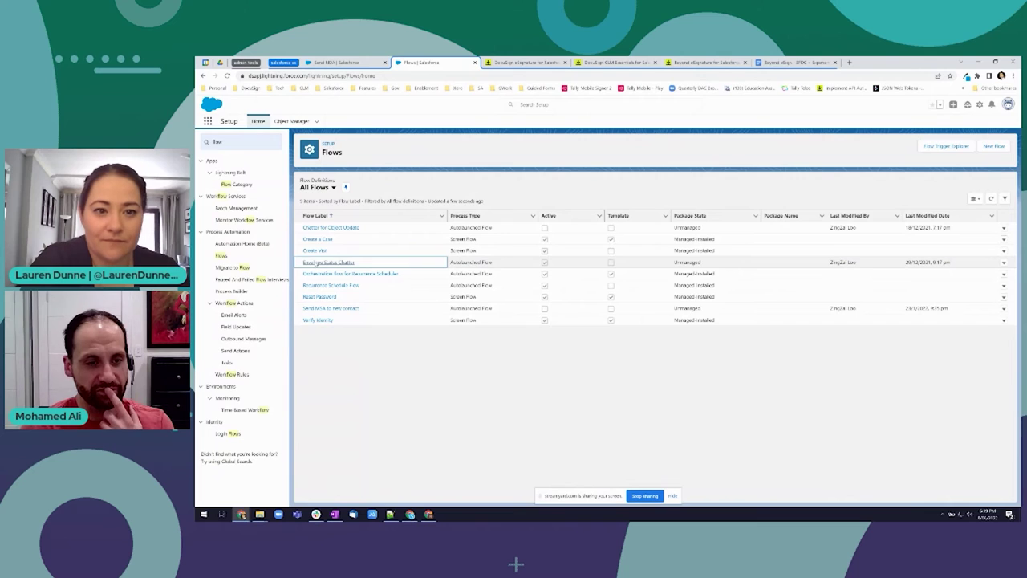
Open the Envelope Status Chatter flow, review its DocuSign Status start configuration without changing it, and glance at the Get Opportunity element.
left_click(315, 263)
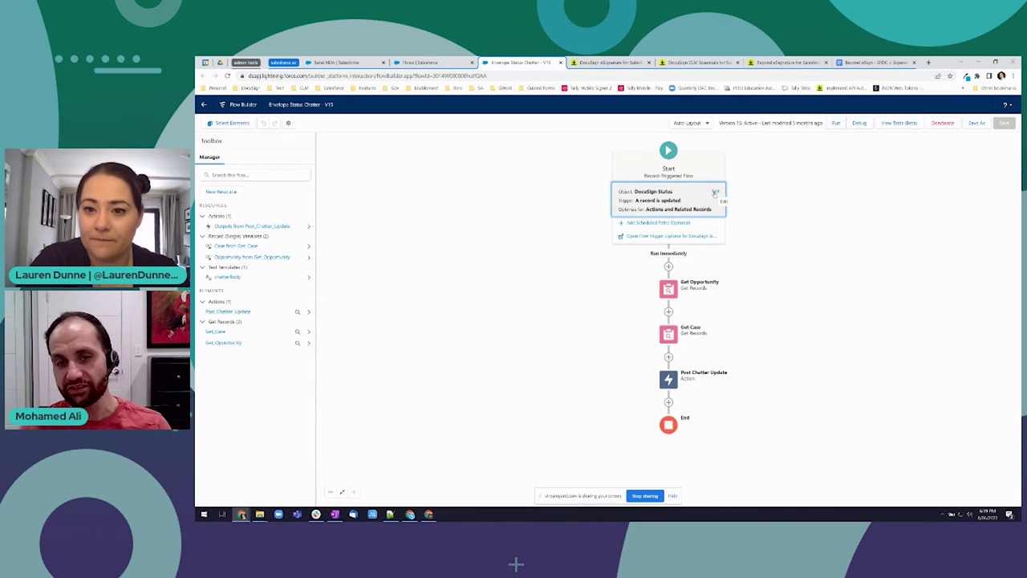
left_click(715, 192)
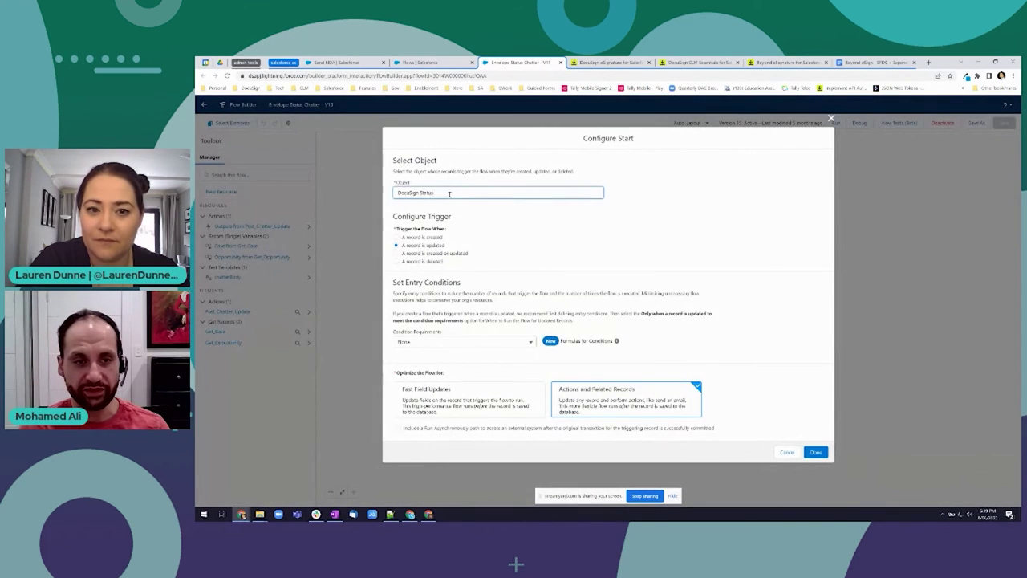
left_click_drag(449, 193, 359, 196)
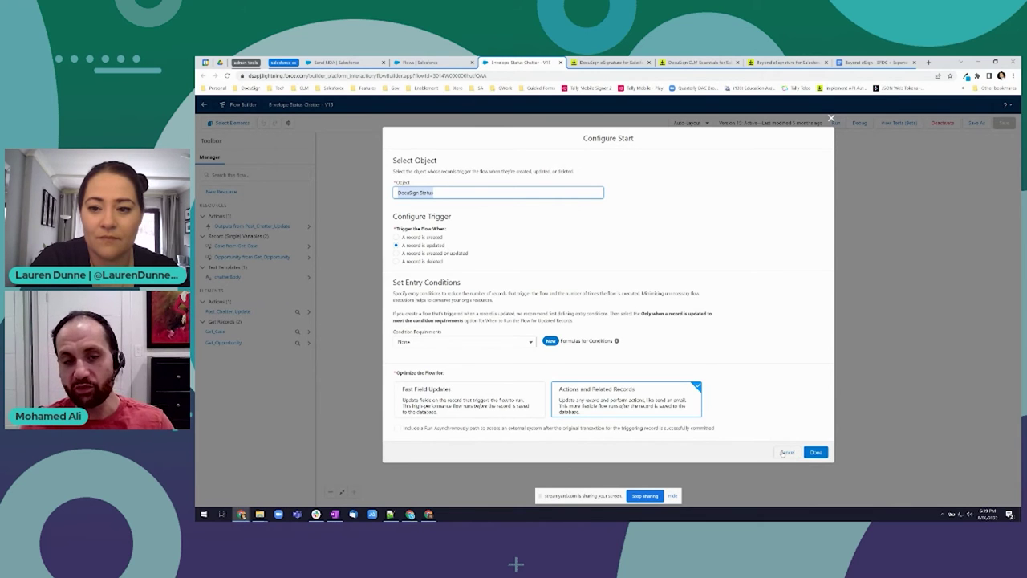
left_click(786, 452)
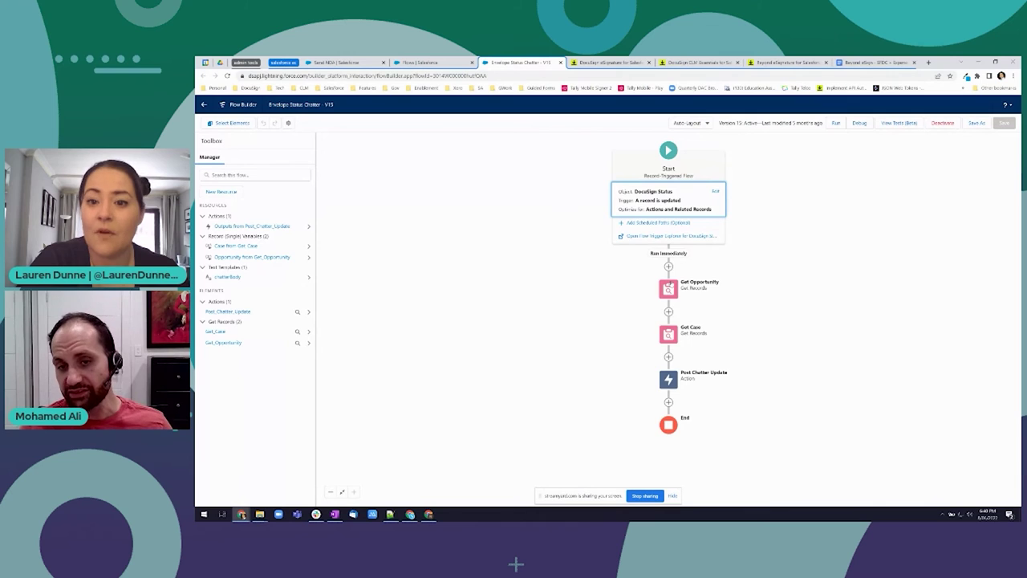
left_click(668, 289)
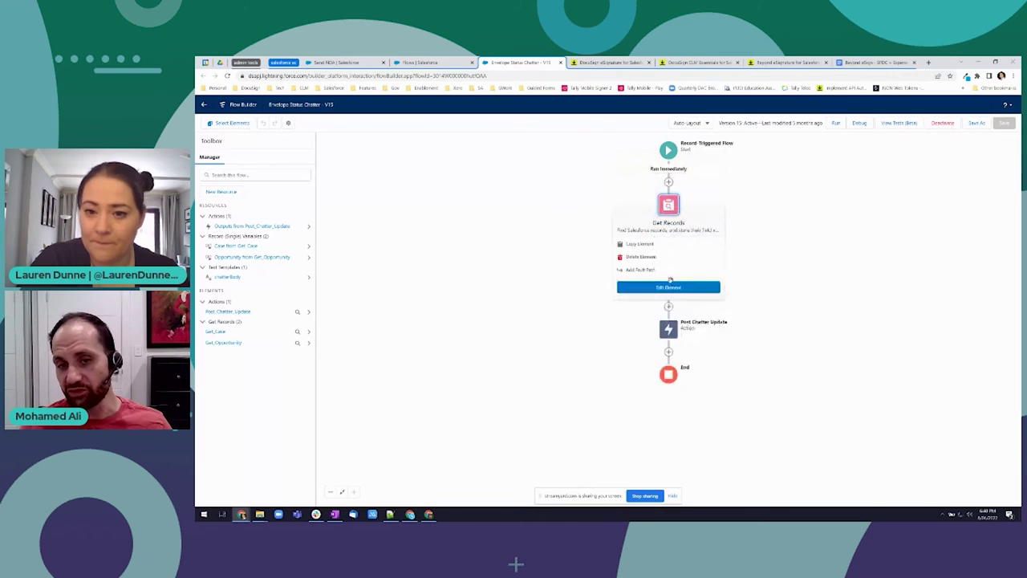
left_click(791, 244)
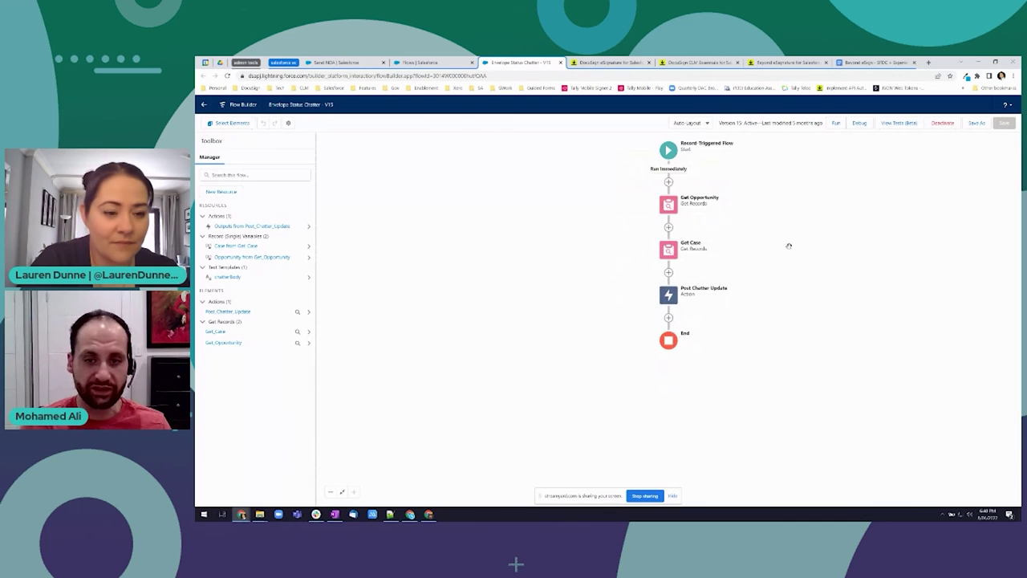
Review the Post Chatter Update action's message, target and advanced settings, and close it without changes.
left_click(674, 300)
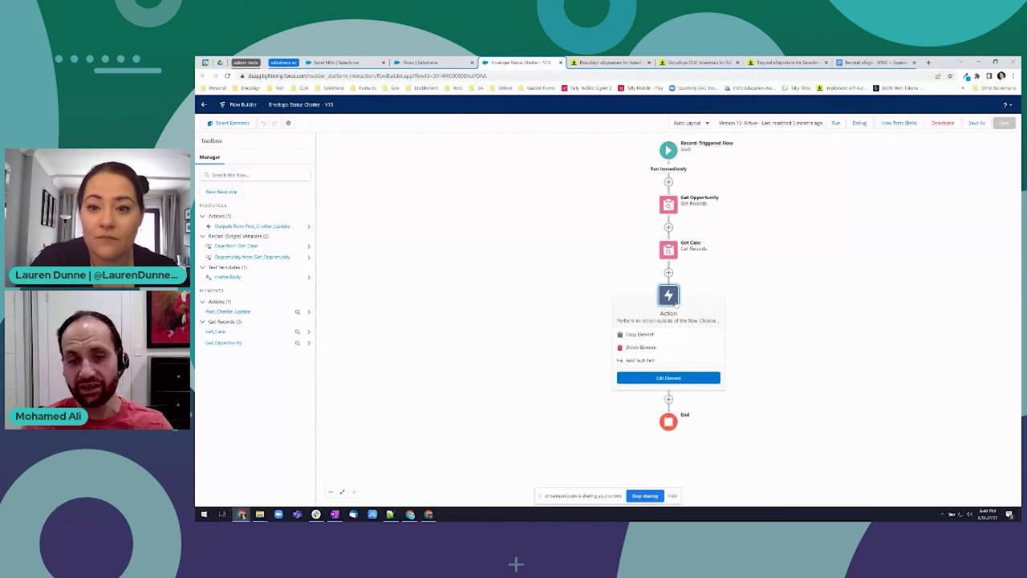
left_click(668, 377)
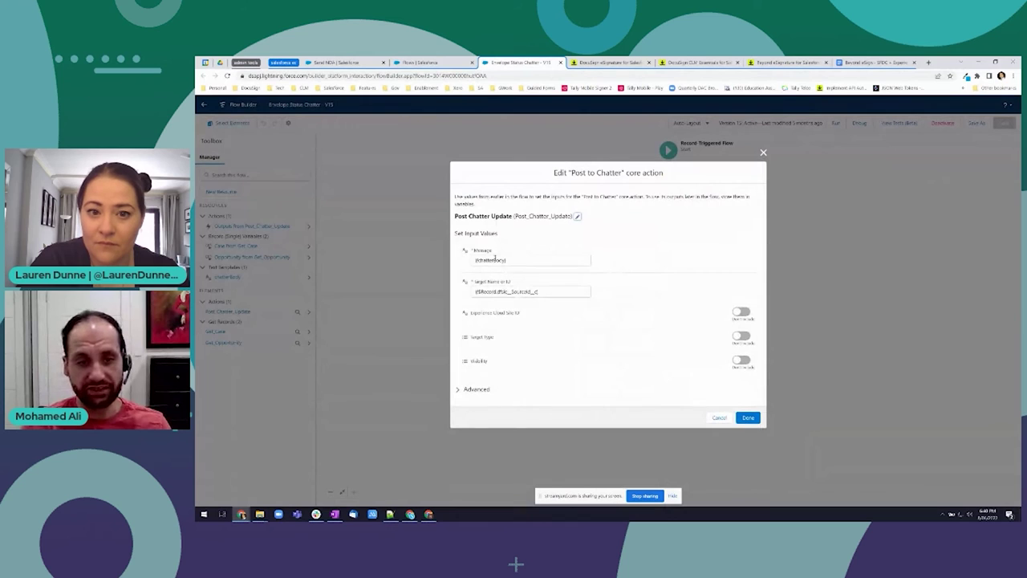
left_click(492, 259)
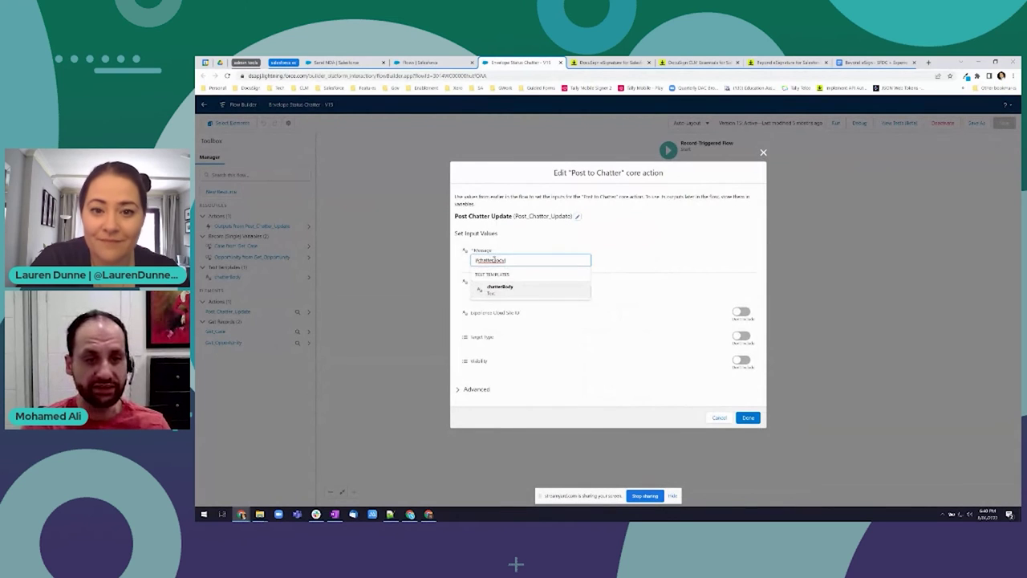
left_click(522, 280)
left_click(520, 291)
left_click(530, 282)
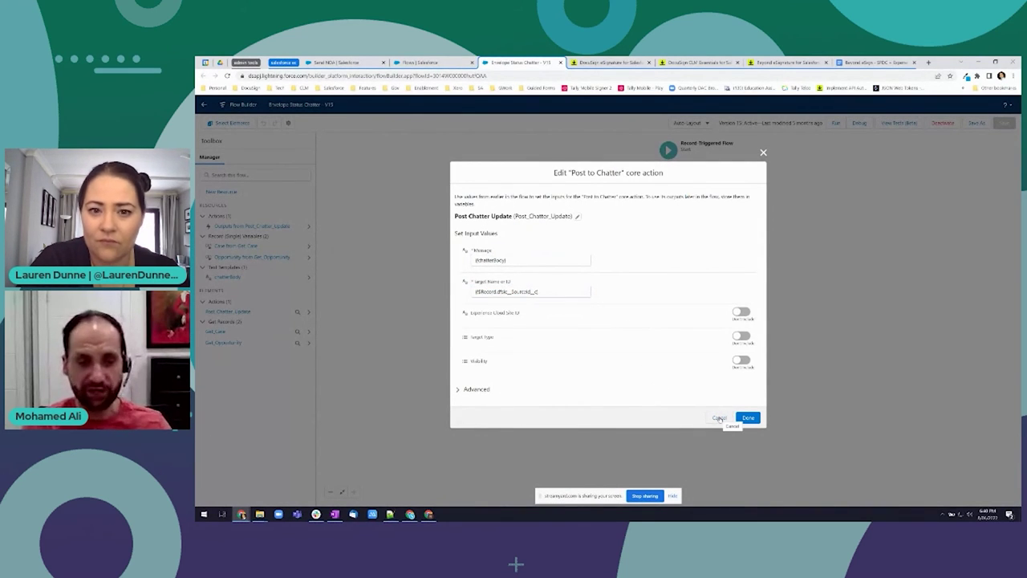
left_click(459, 390)
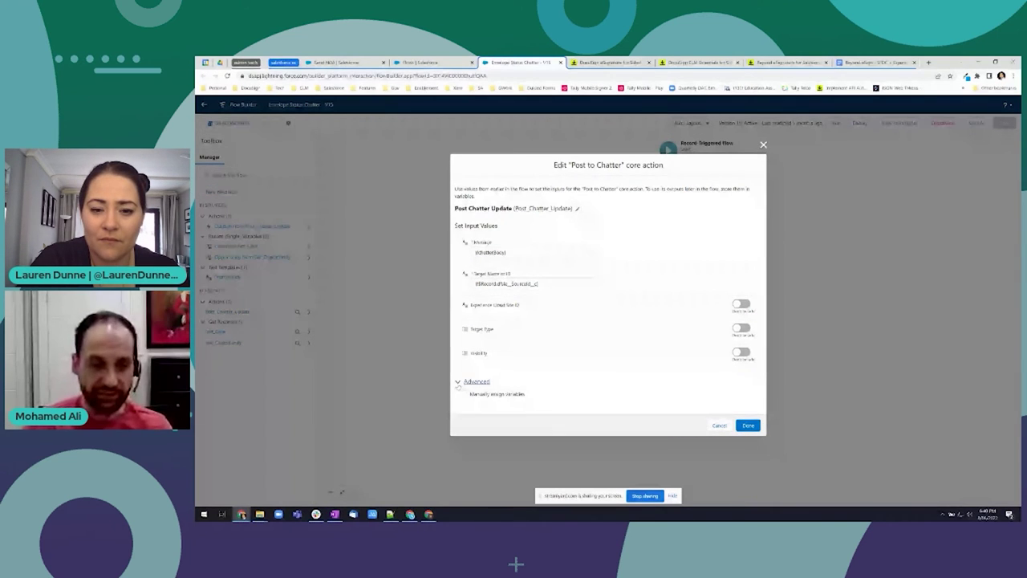
left_click(460, 382)
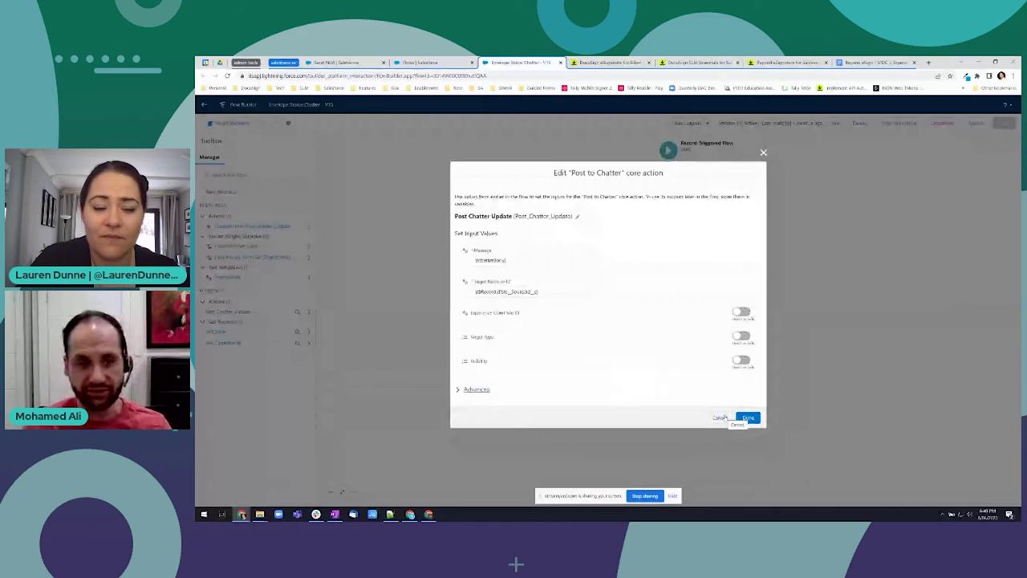
left_click(721, 417)
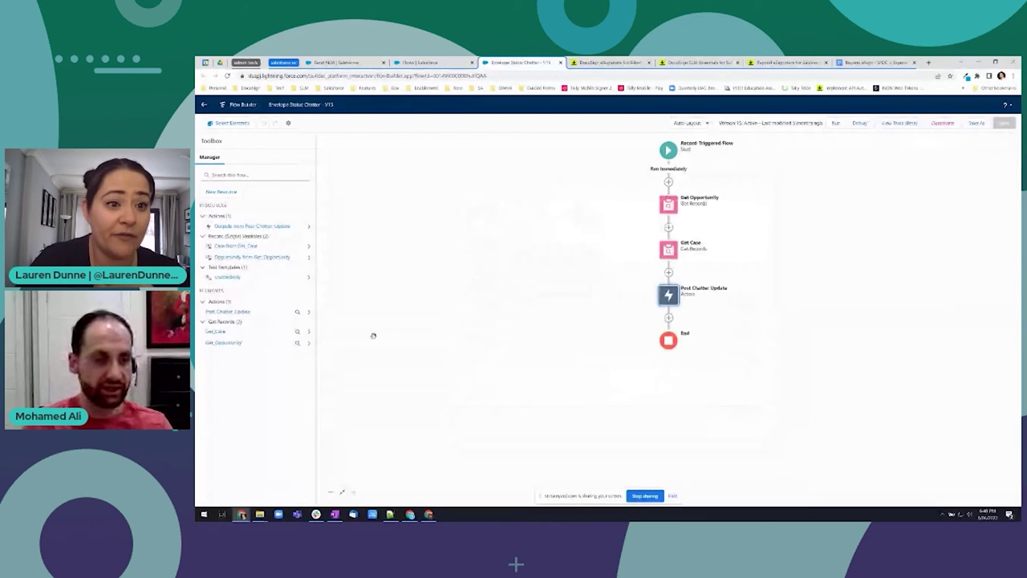
Open the chatterBody text template, enlarge its body area, and highlight the last status update merge field in the Status line.
double_click(227, 278)
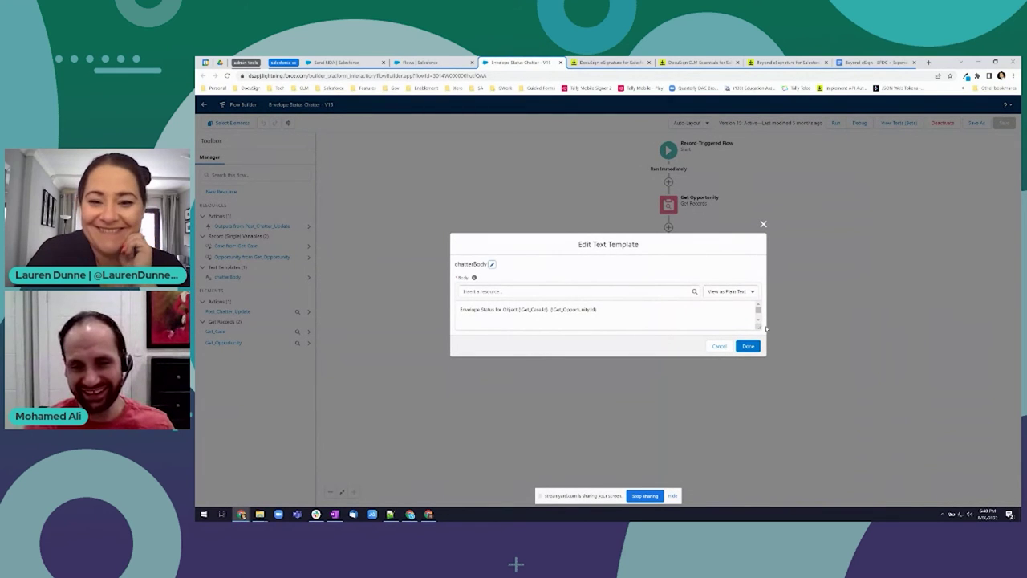
left_click_drag(768, 327, 768, 358)
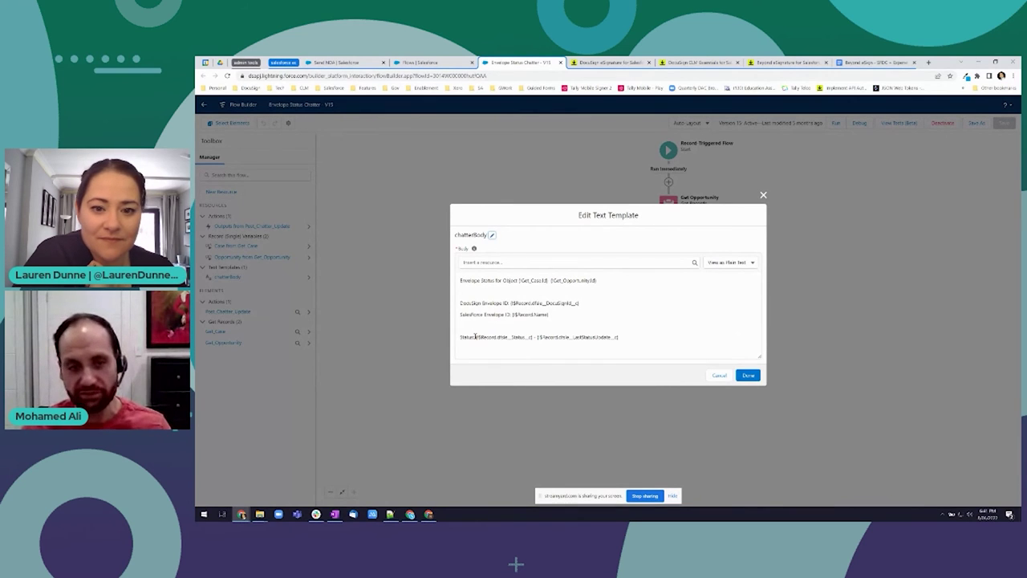
left_click_drag(475, 336, 628, 338)
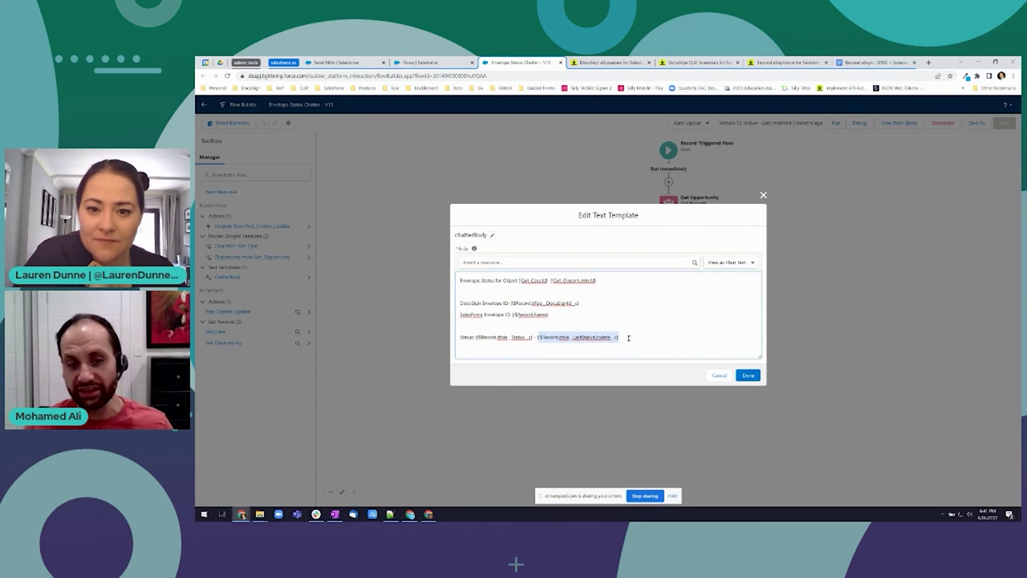
left_click(626, 337)
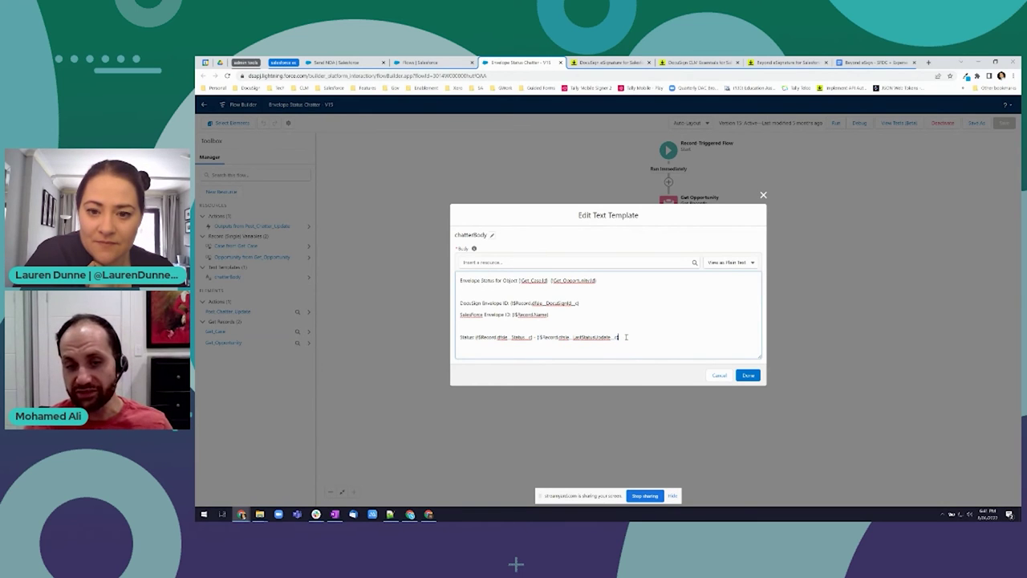
Search the template's insertable resources for envelope, browse the $Record fields, and close the text template without saving.
left_click(532, 264)
type("envelope")
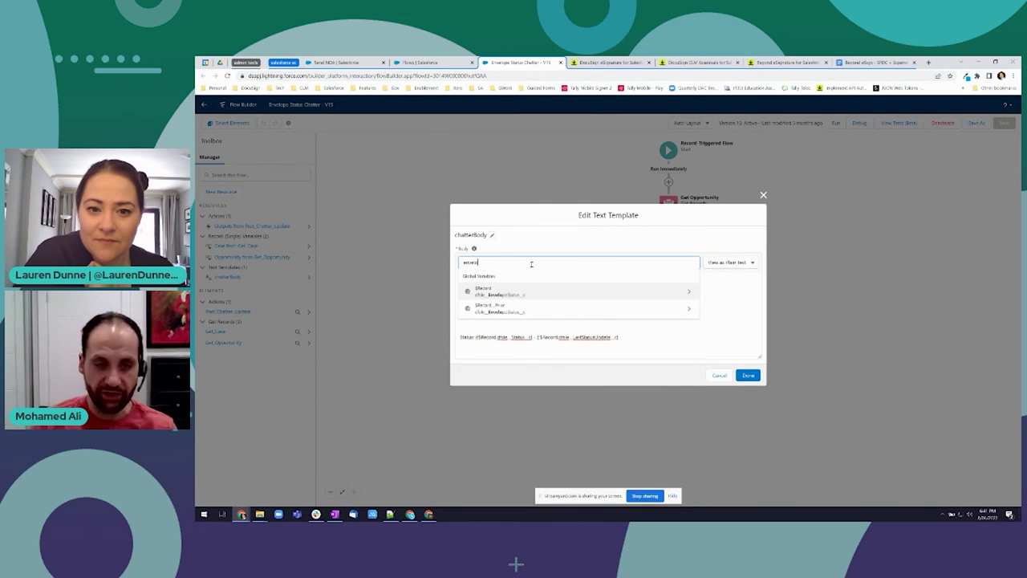
left_click(529, 293)
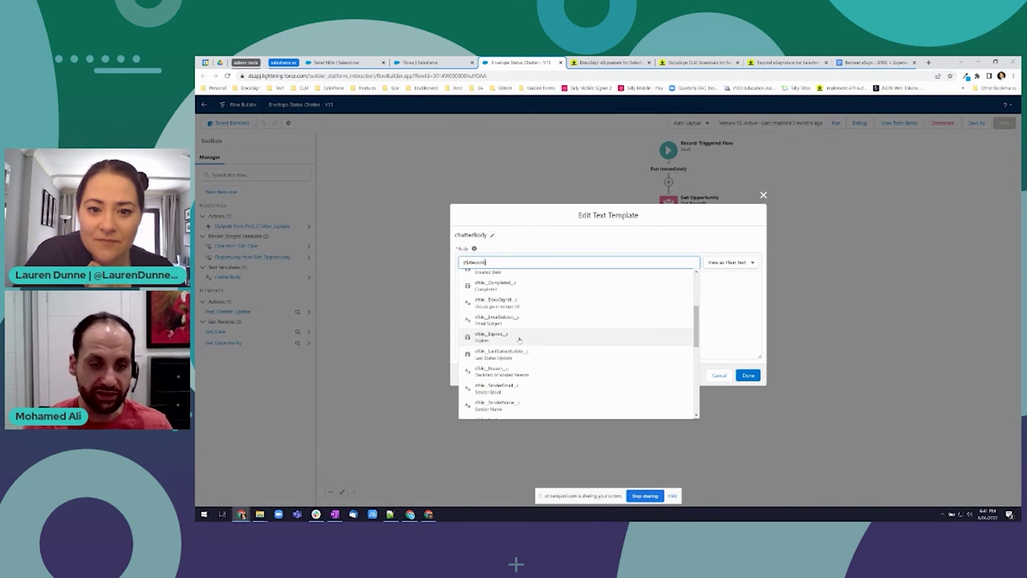
scroll(505, 385, "down", 3)
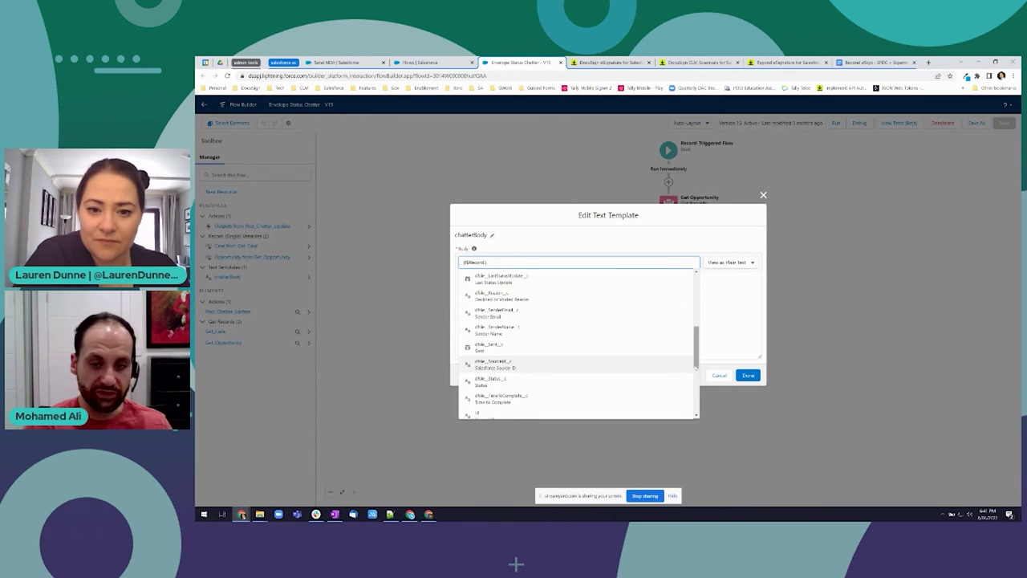
scroll(498, 377, "down", 1)
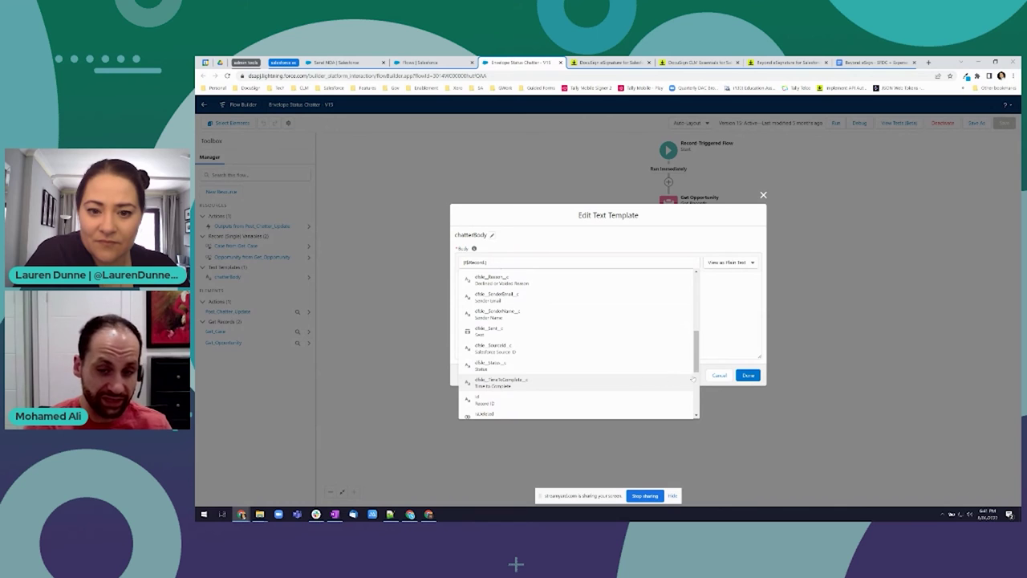
left_click_drag(698, 366, 696, 343)
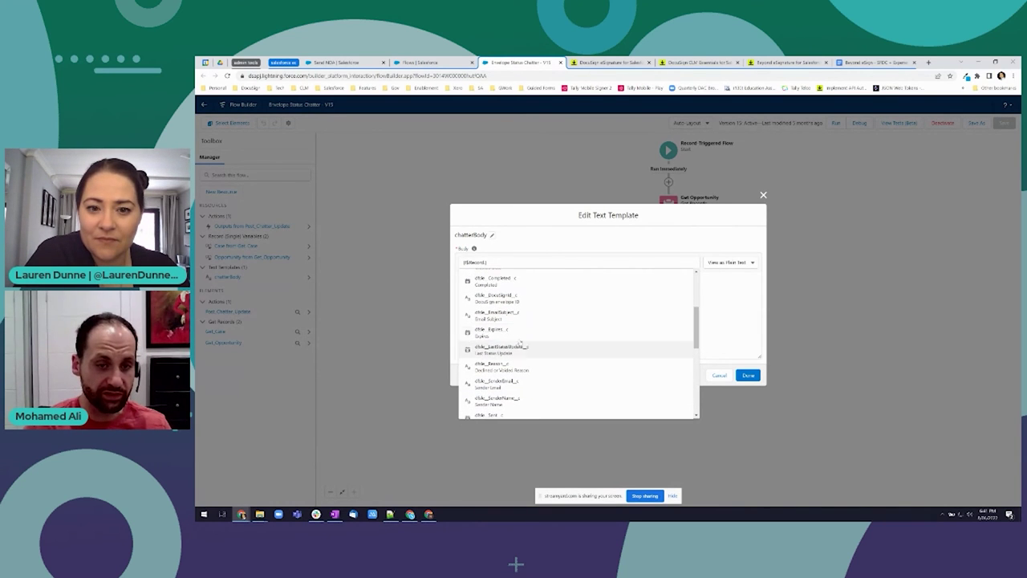
left_click(708, 319)
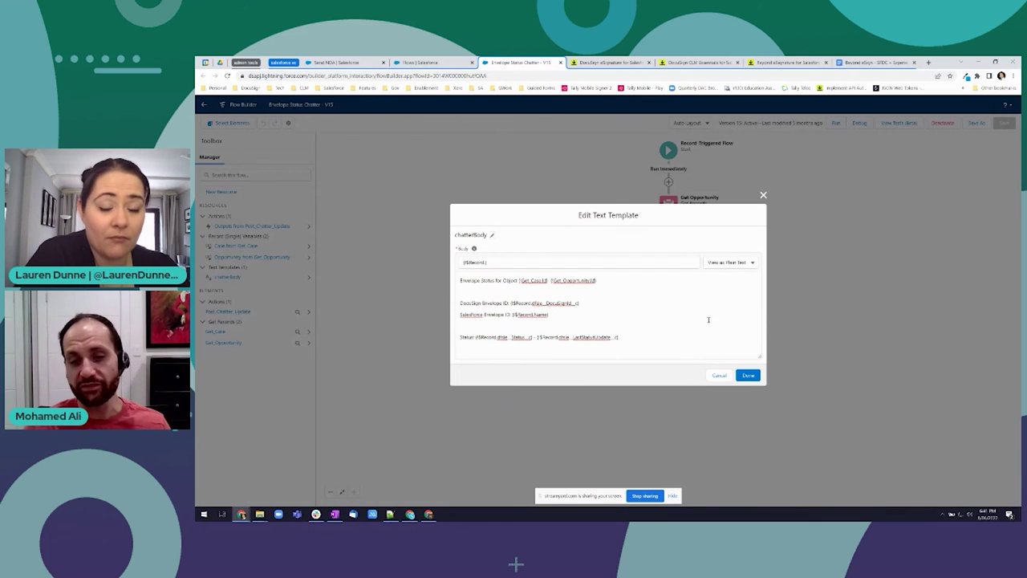
left_click(721, 375)
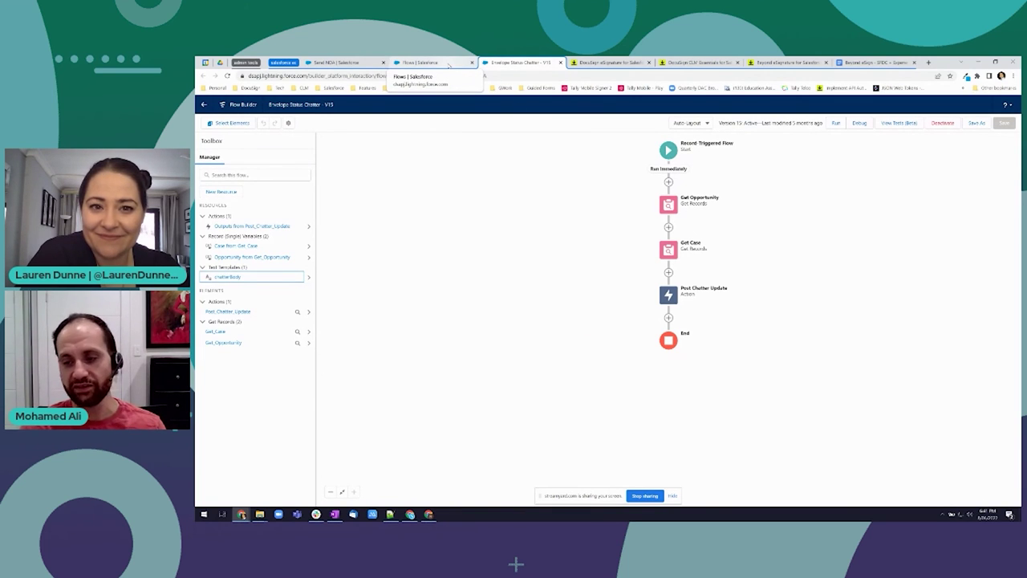
Leave the flow, switch to the Tally partner site, and open the New Application case from the recently viewed cases.
key("ctrl+shift+Tab")
key("ctrl+shift+Tab")
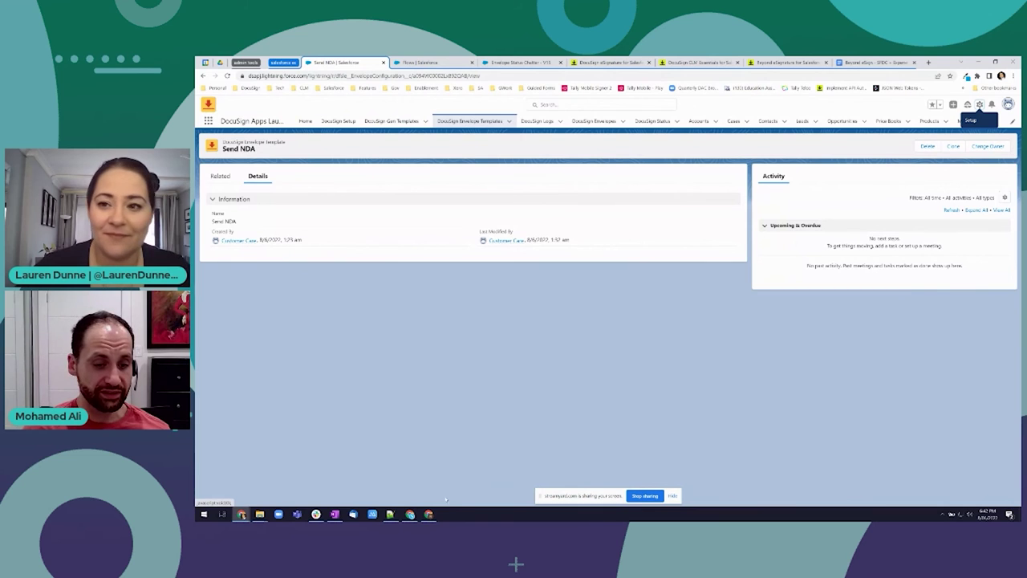
mouse_move(431, 512)
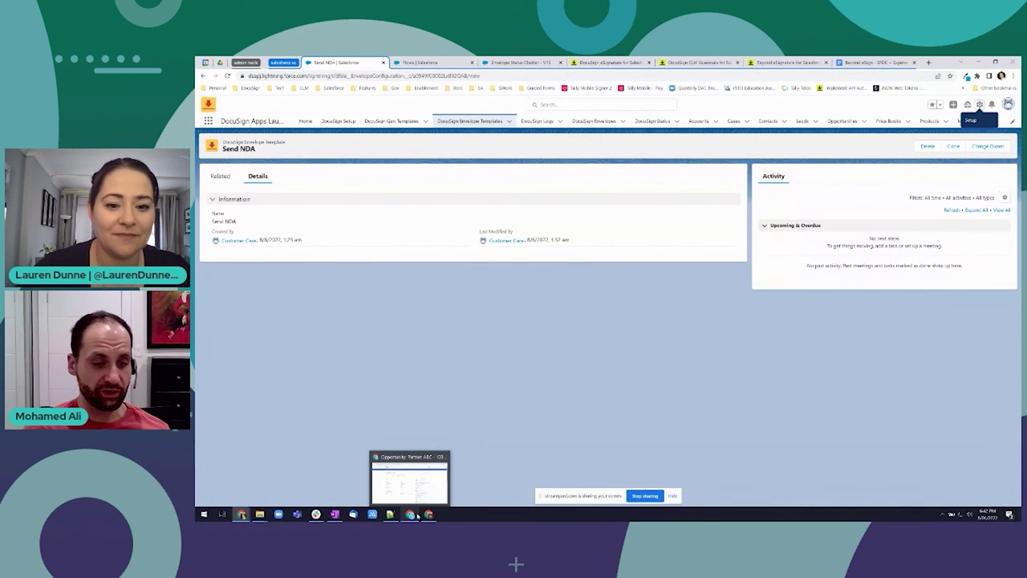
left_click(412, 514)
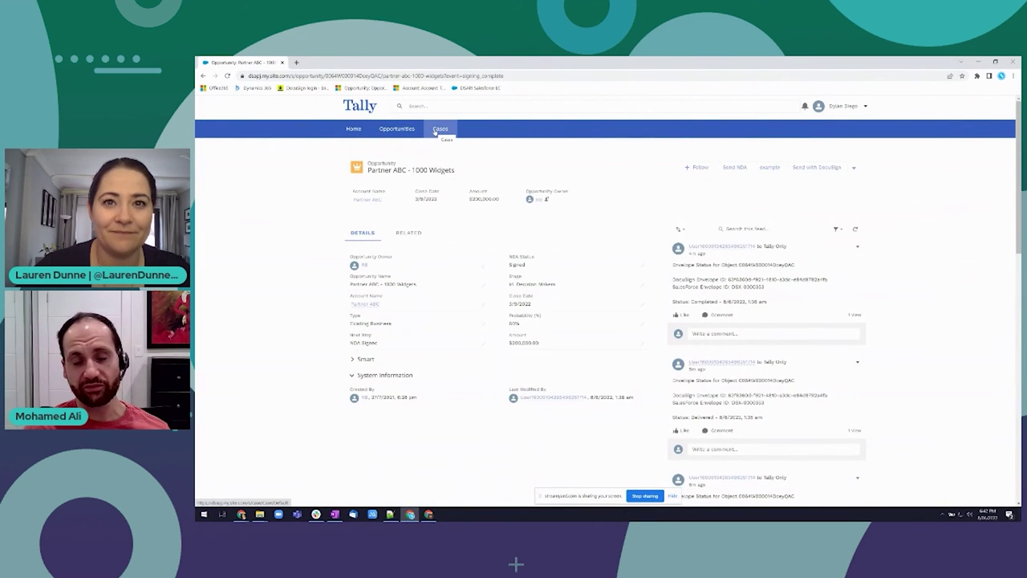
left_click(440, 129)
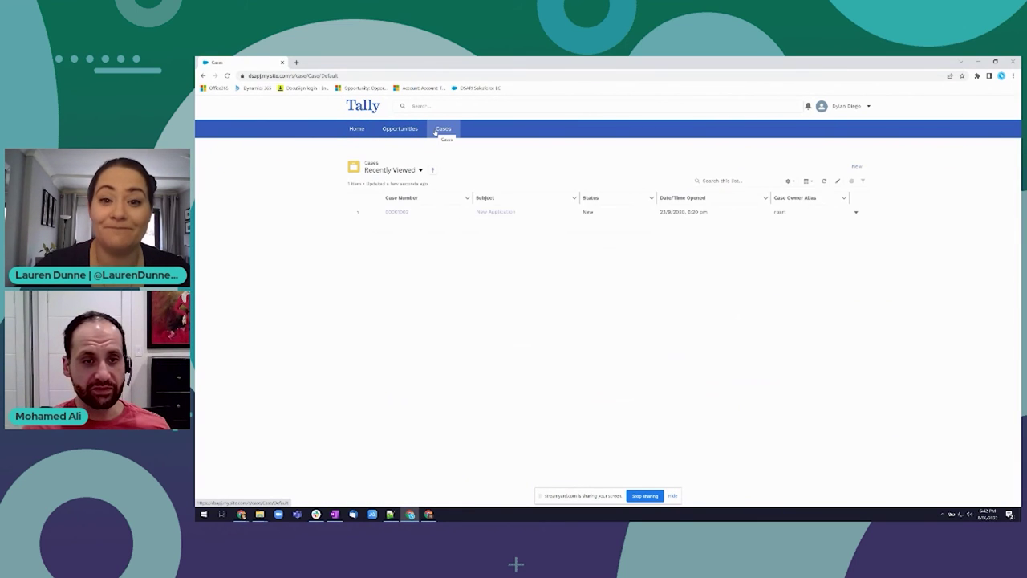
left_click(400, 213)
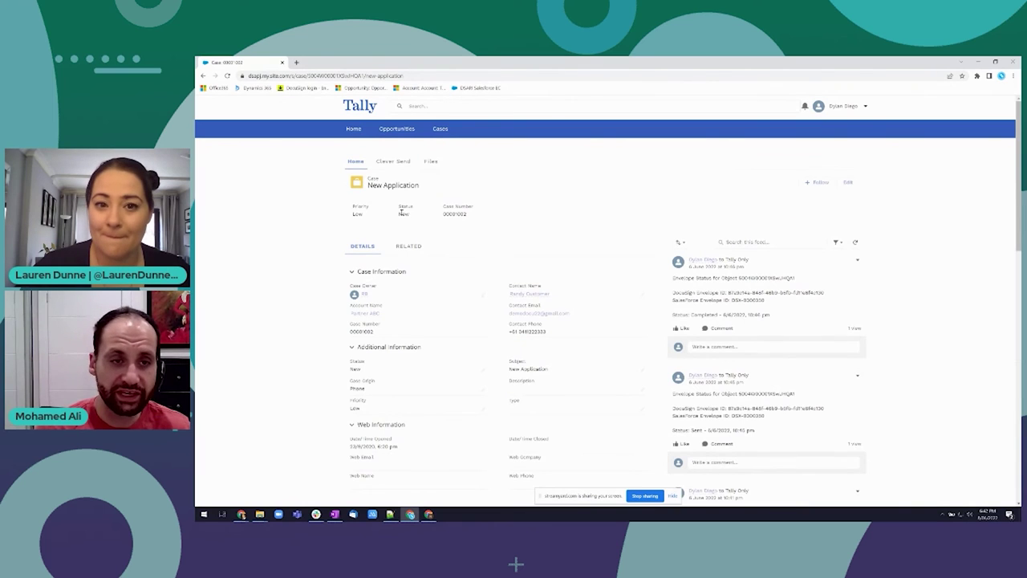
Send the case's envelope through Clever Send using the Application Form template.
left_click(391, 160)
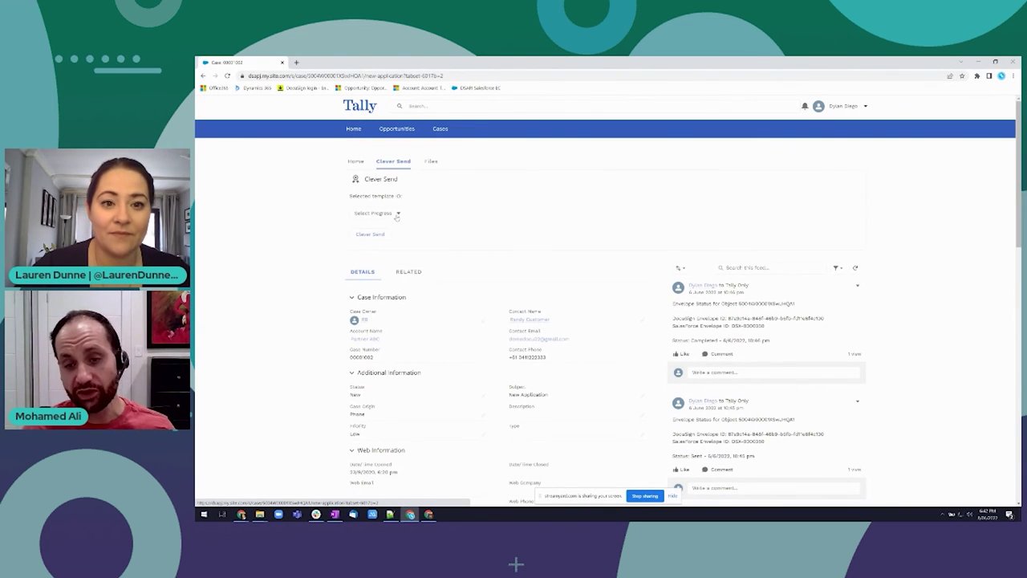
left_click(397, 215)
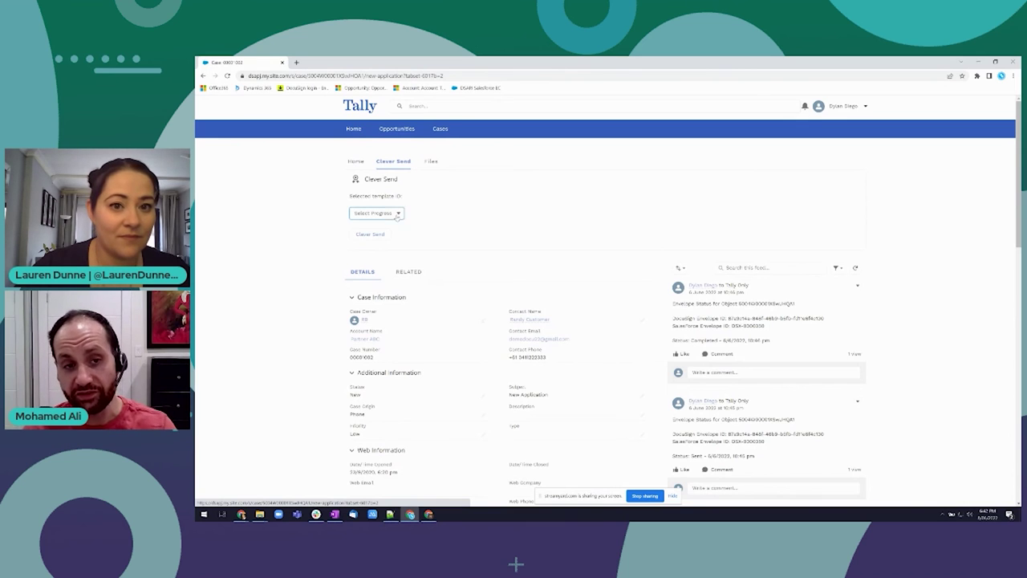
mouse_move(418, 248)
left_mouse_down()
mouse_move(406, 322)
mouse_move(415, 245)
left_mouse_up()
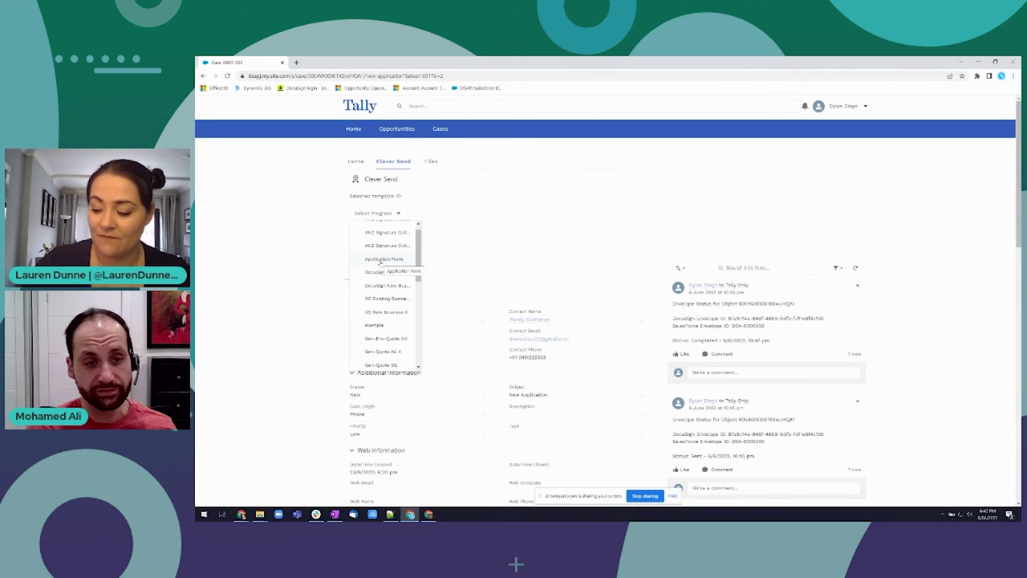
left_click(382, 259)
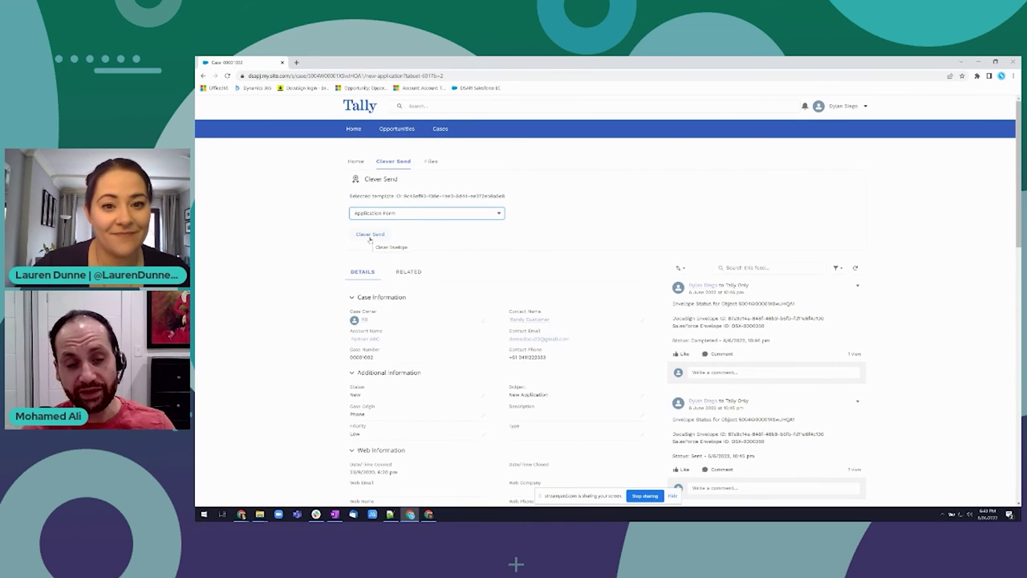
left_click(369, 238)
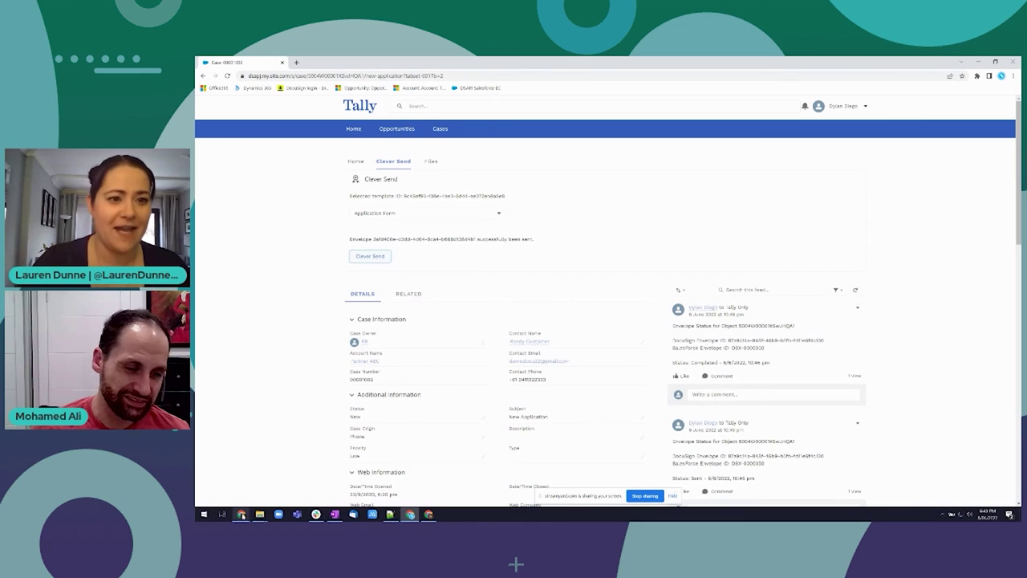
mouse_move(242, 514)
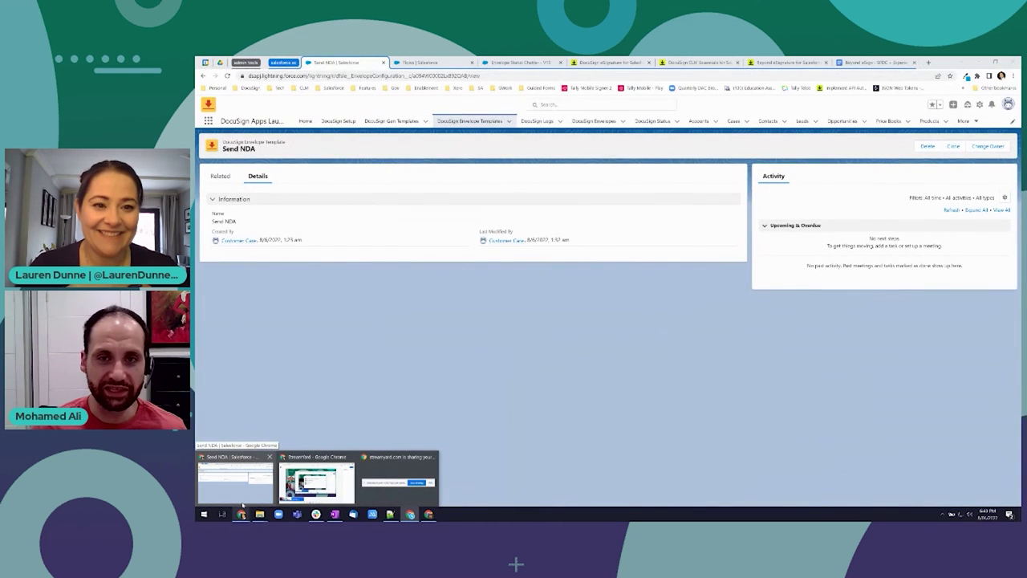
Switch to the Chrome window's "Beyond eSignature for Salesforce: Smart Send" blog post, highlight "Beyond eSignature for Salesforce" in its title, and review the three-part series list.
left_click(242, 503)
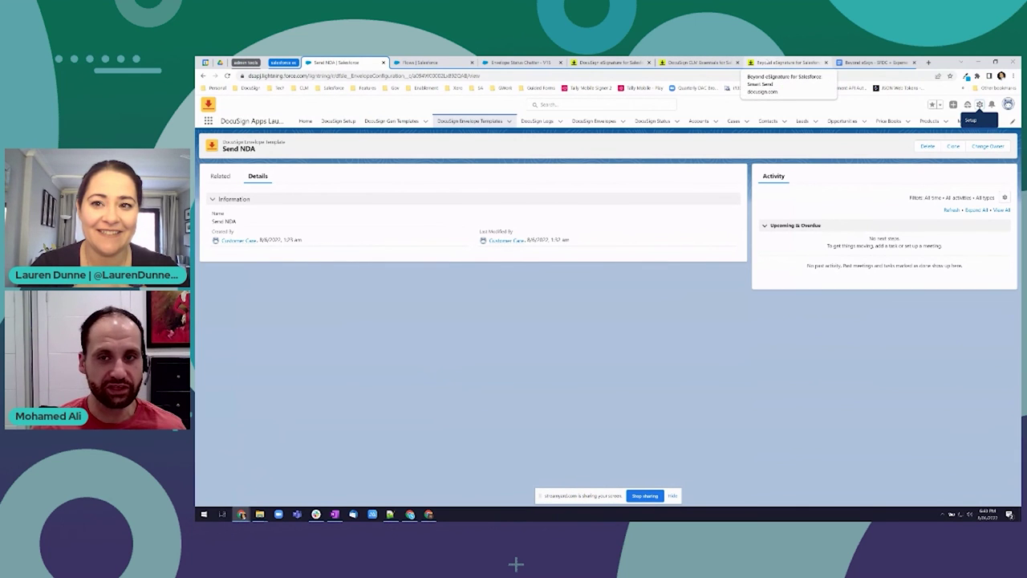
left_click(784, 62)
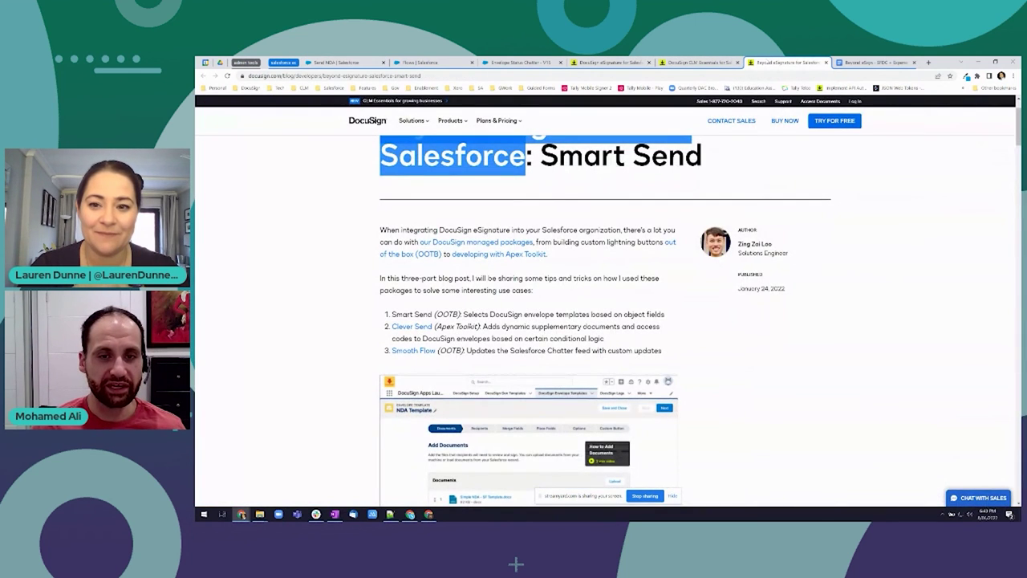
left_click(564, 160)
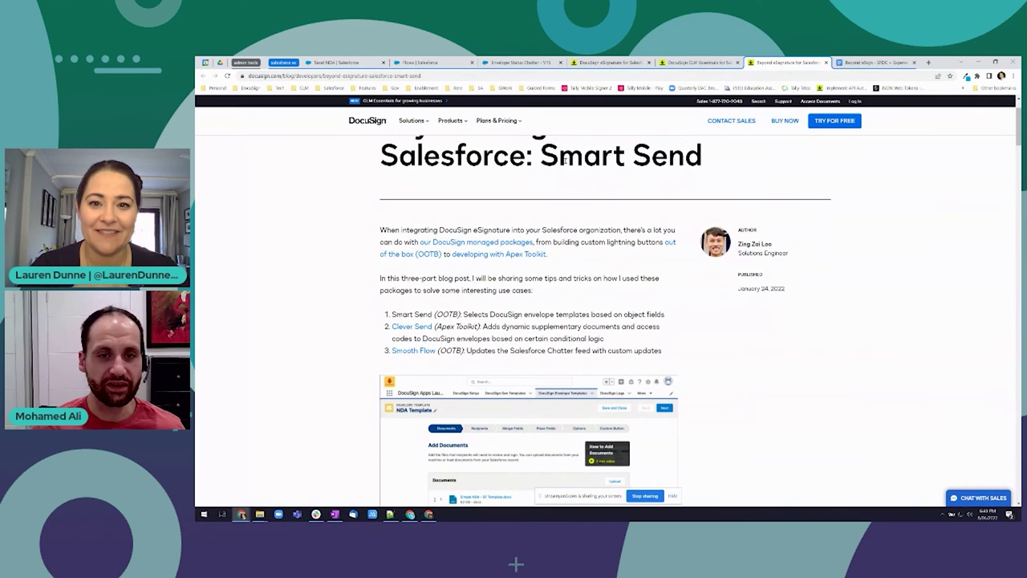
scroll(585, 187, "up", 2)
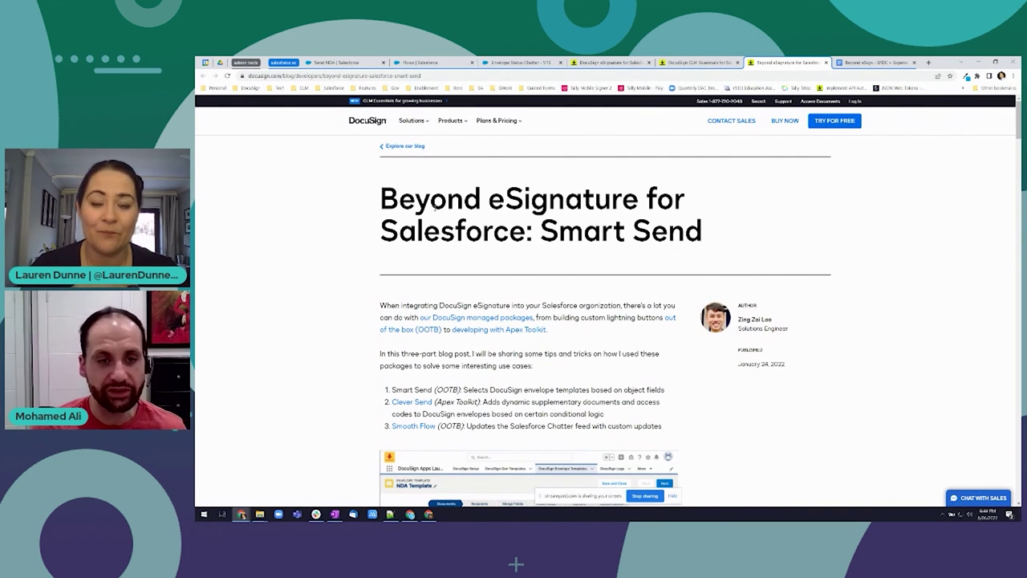
left_click_drag(378, 205, 522, 254)
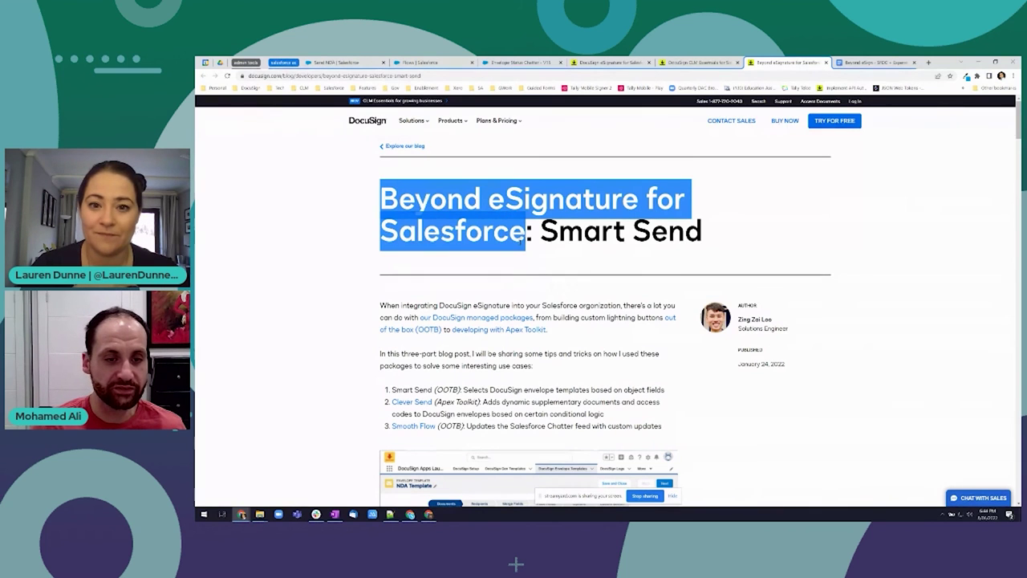
left_click(520, 399)
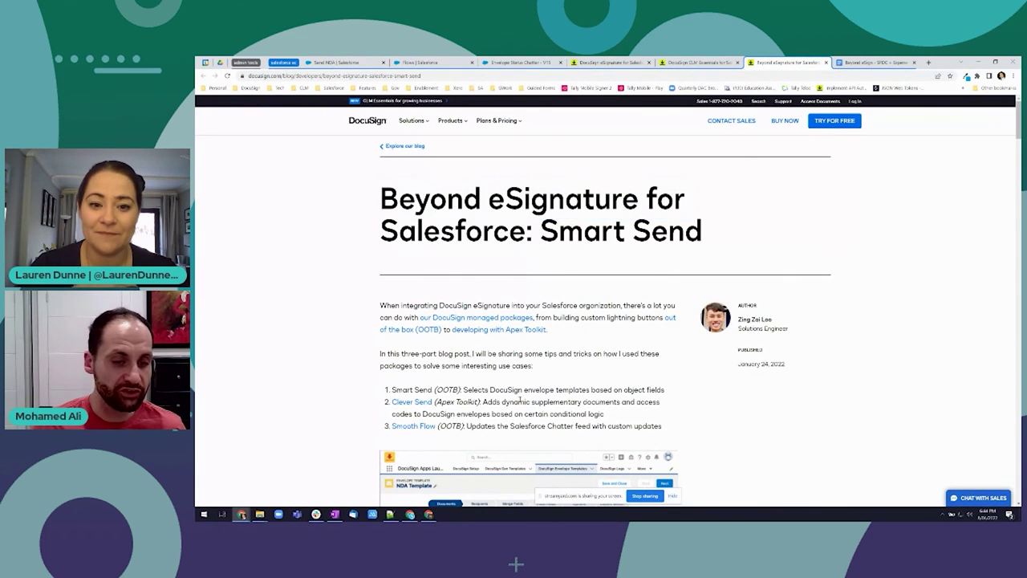
scroll(520, 399, "down", 6)
scroll(505, 402, "up", 4)
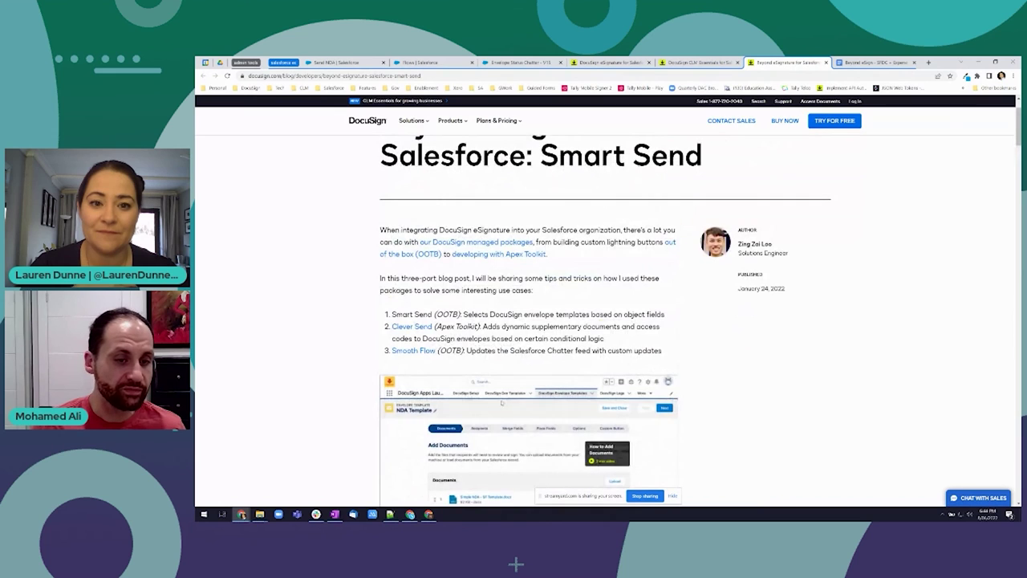
Open the linked Smooth Flow post in a new browser tab and look through it down to the flow diagram under "The setup".
right_click(407, 351)
left_click(422, 358)
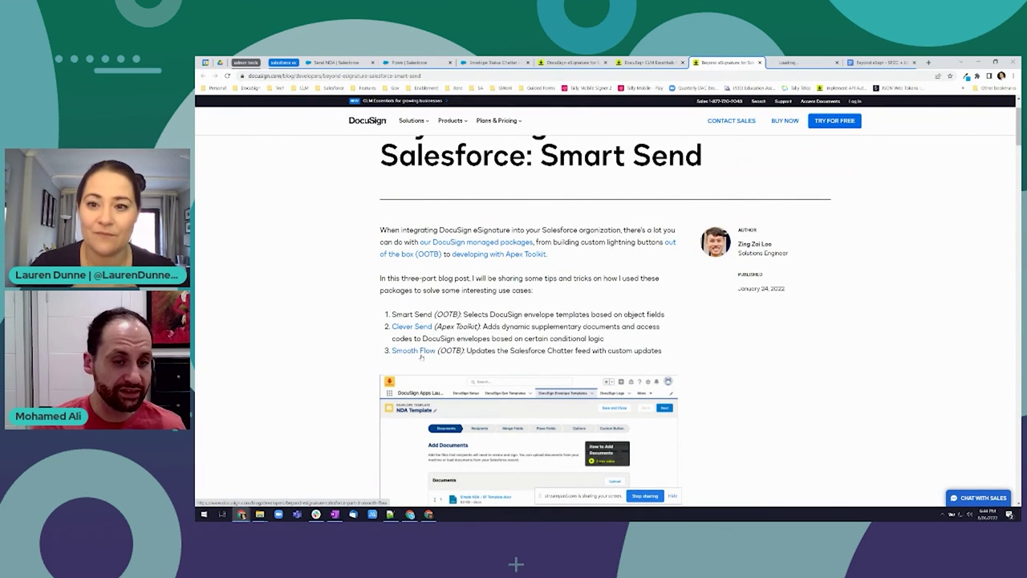
left_click(790, 62)
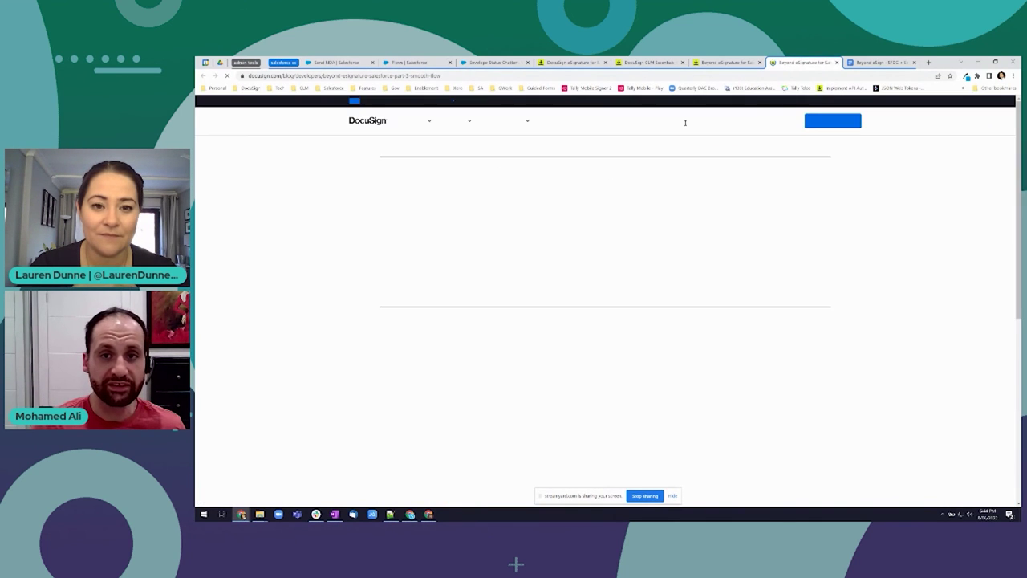
scroll(629, 248, "down", 5)
scroll(629, 248, "down", 10)
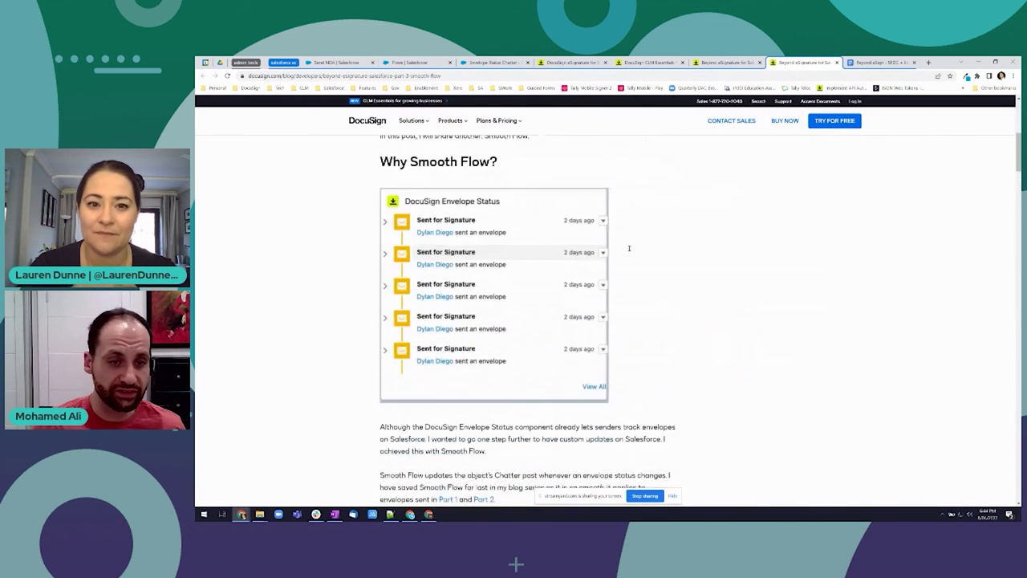
scroll(558, 234, "down", 4)
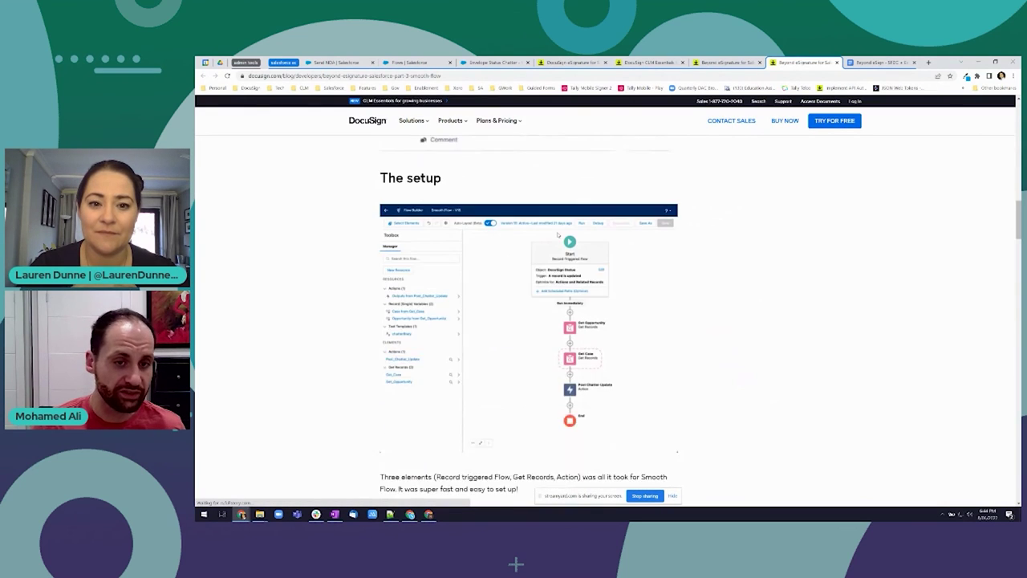
Open the Clever Send post from the Smart Send article in a new tab, review its Example section, and close it, returning to Smart Send.
left_click(739, 63)
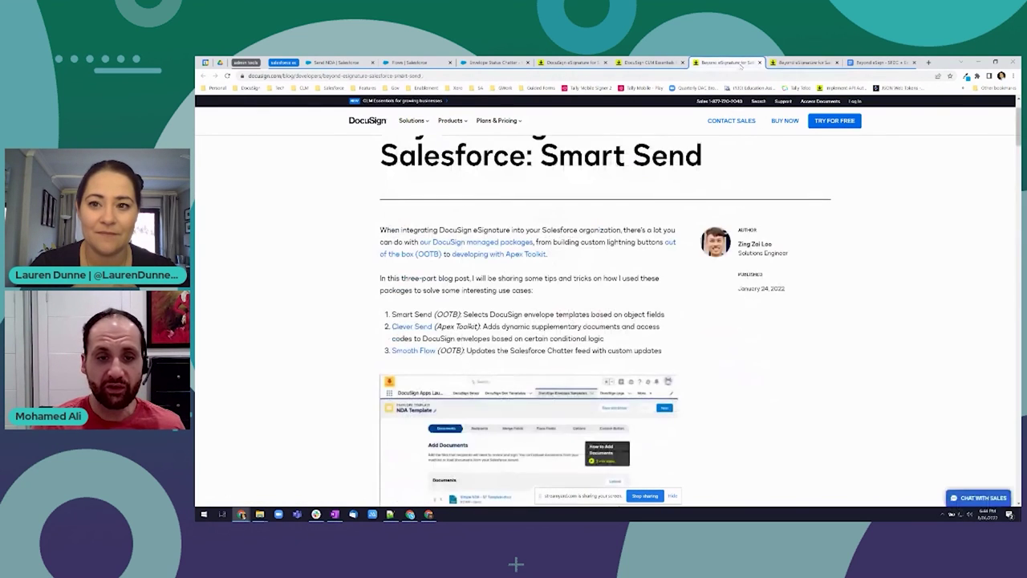
right_click(414, 330)
left_click(438, 336)
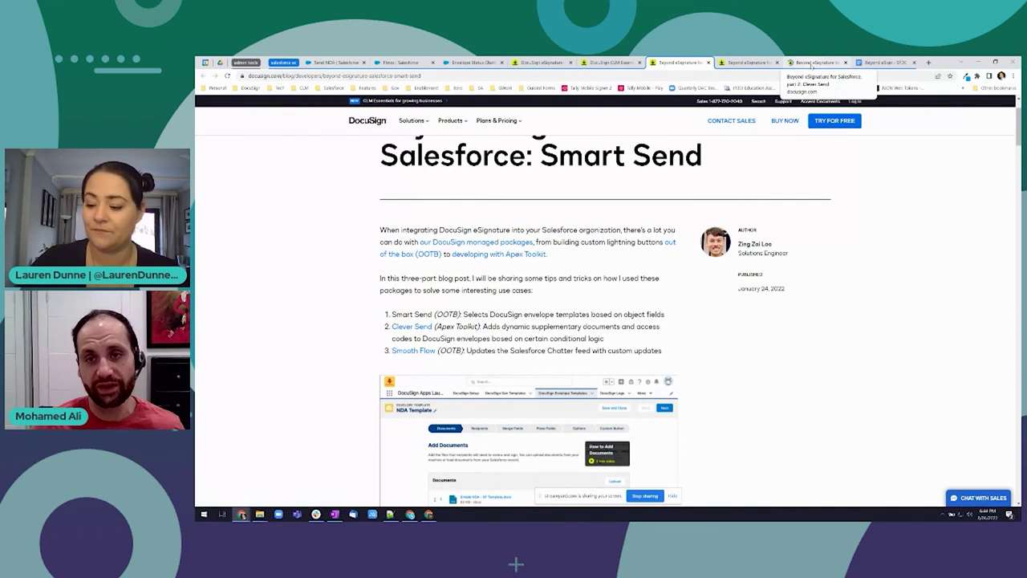
left_click(810, 65)
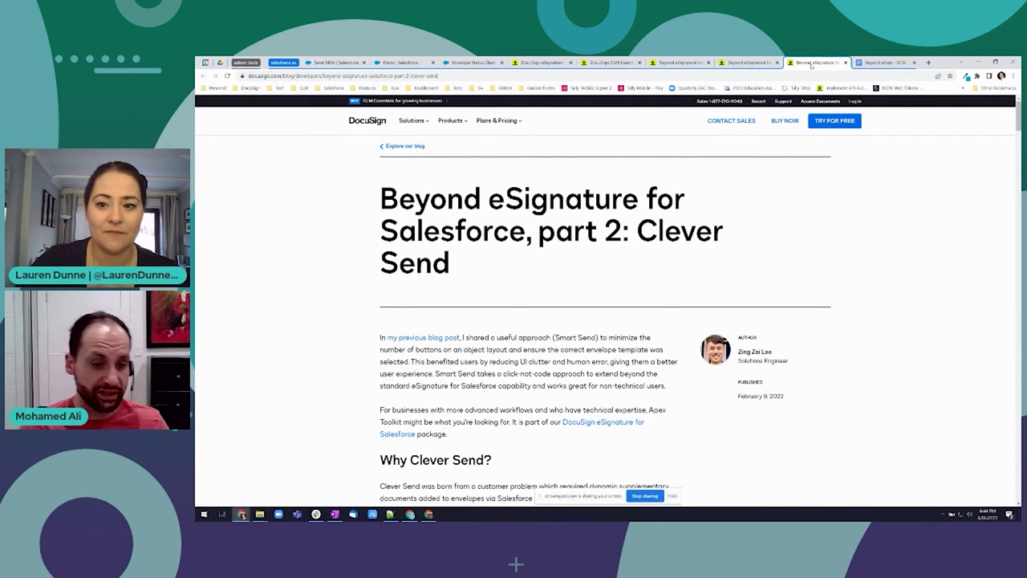
scroll(576, 242, "down", 2)
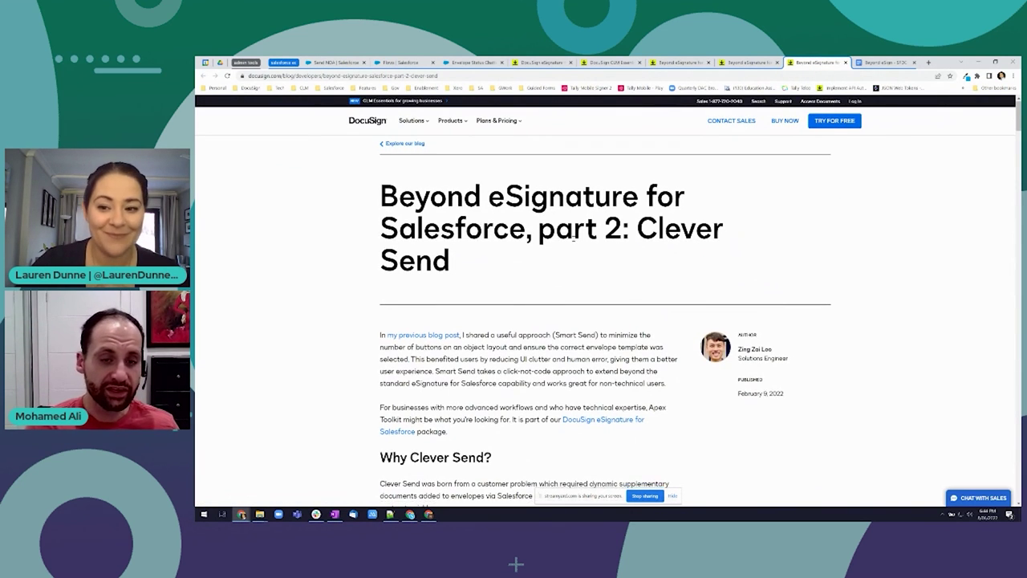
scroll(575, 241, "down", 10)
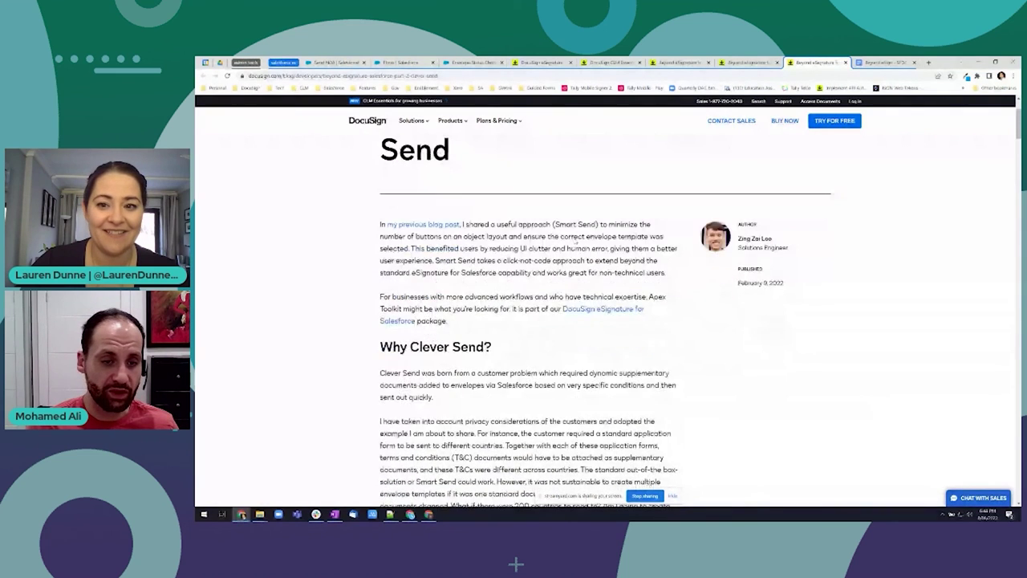
scroll(574, 242, "down", 1)
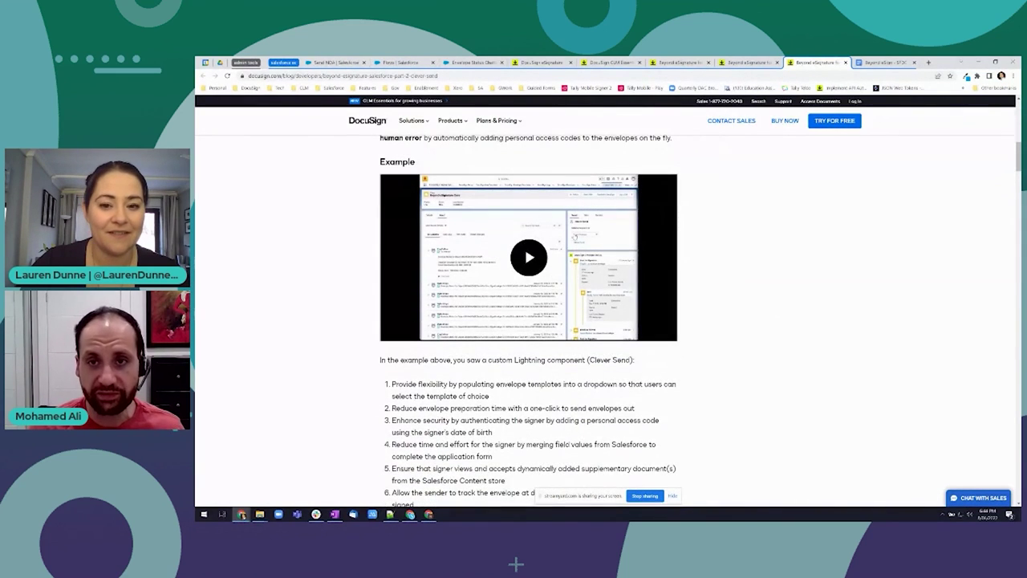
key("ctrl+w")
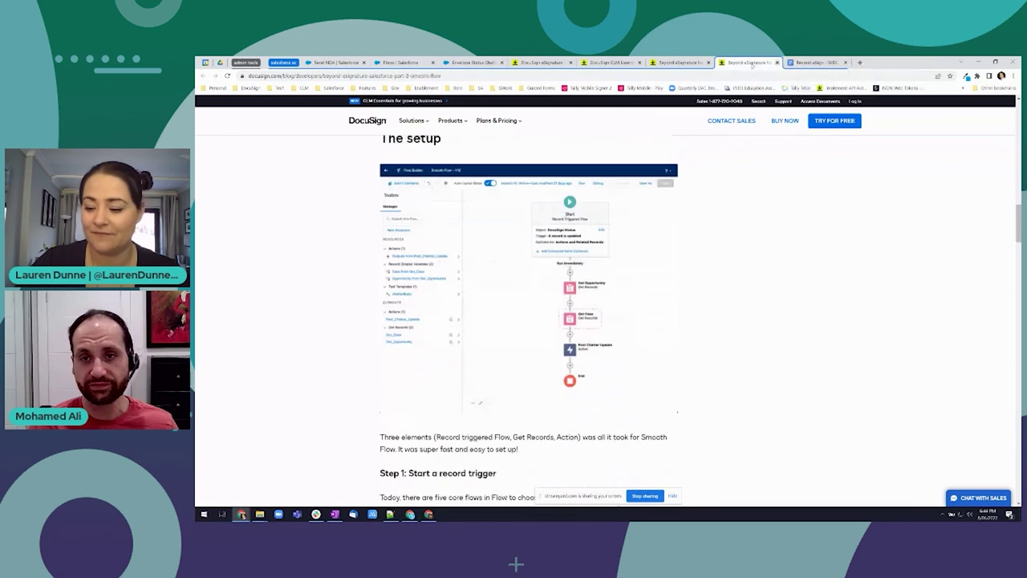
left_click(676, 63)
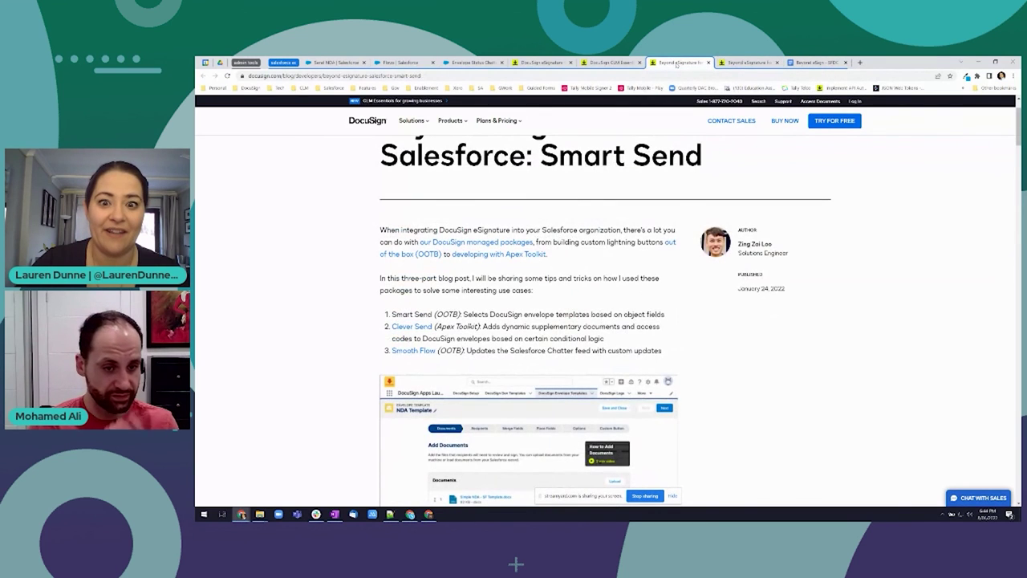